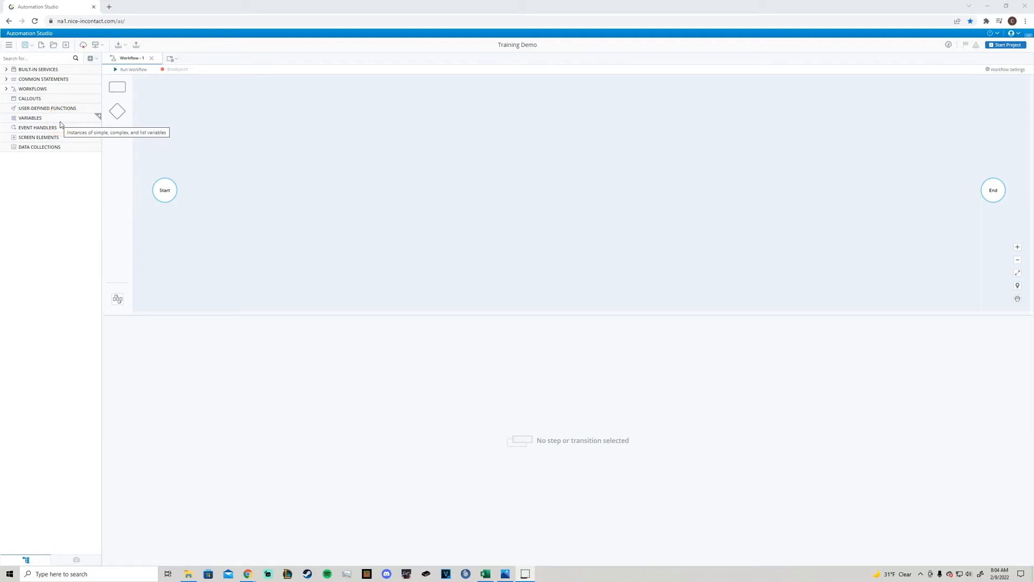
# Step: Create a simple text variable named Category 1 and save it, continuing with another variable
pyautogui.click(98, 115)
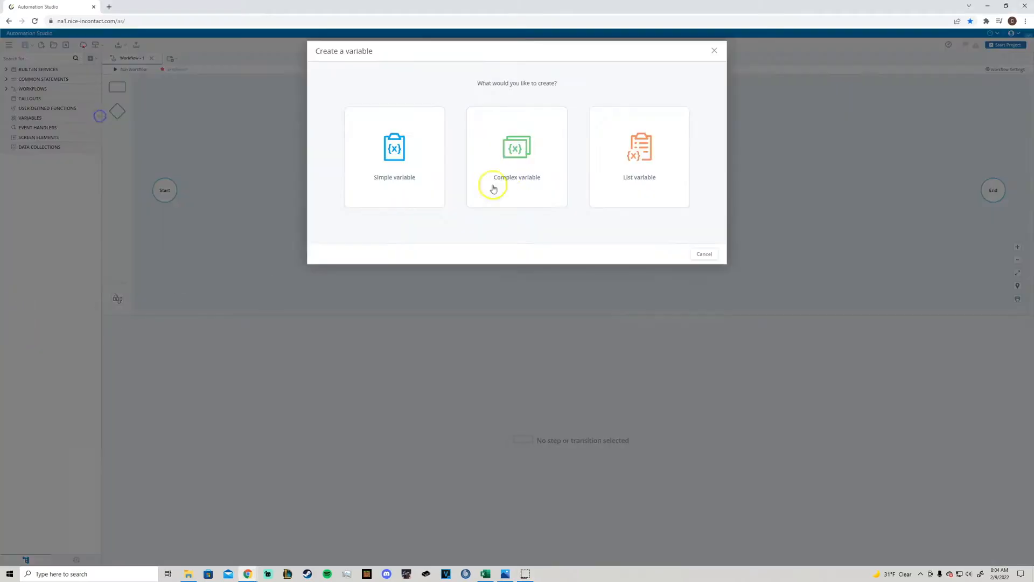
pyautogui.click(388, 157)
pyautogui.click(488, 82)
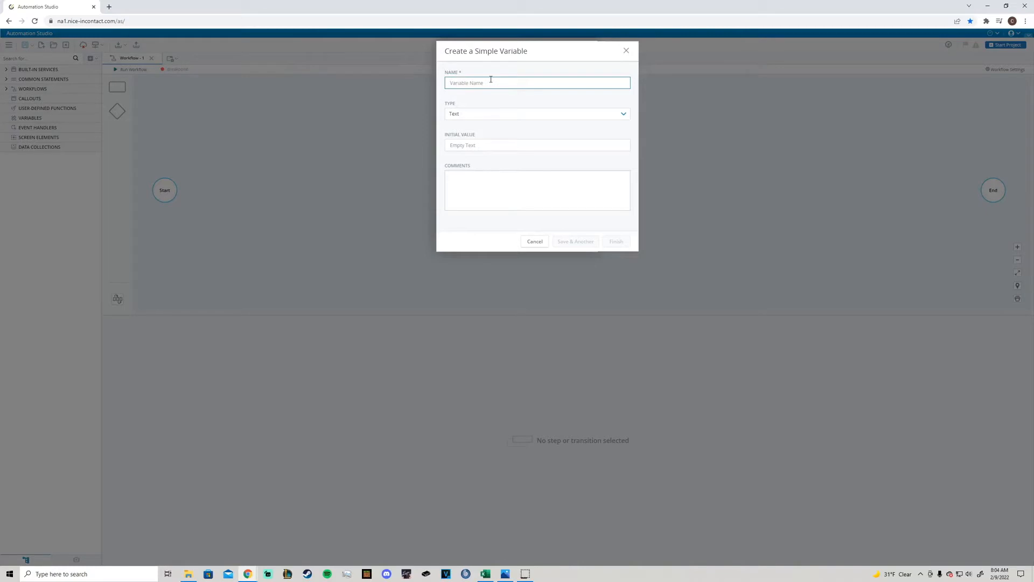
pyautogui.write('c')
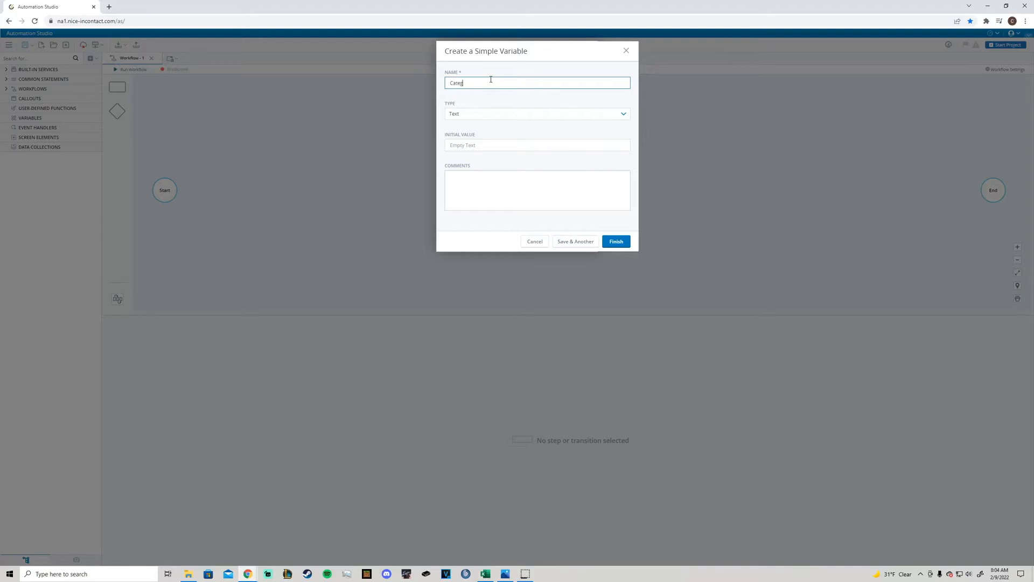
pyautogui.click(576, 240)
# Step: Create two more simple text variables named Category 2 and Category 3, continuing with another variable
pyautogui.click(471, 84)
pyautogui.moveTo(471, 83); pyautogui.dragTo(522, 85)
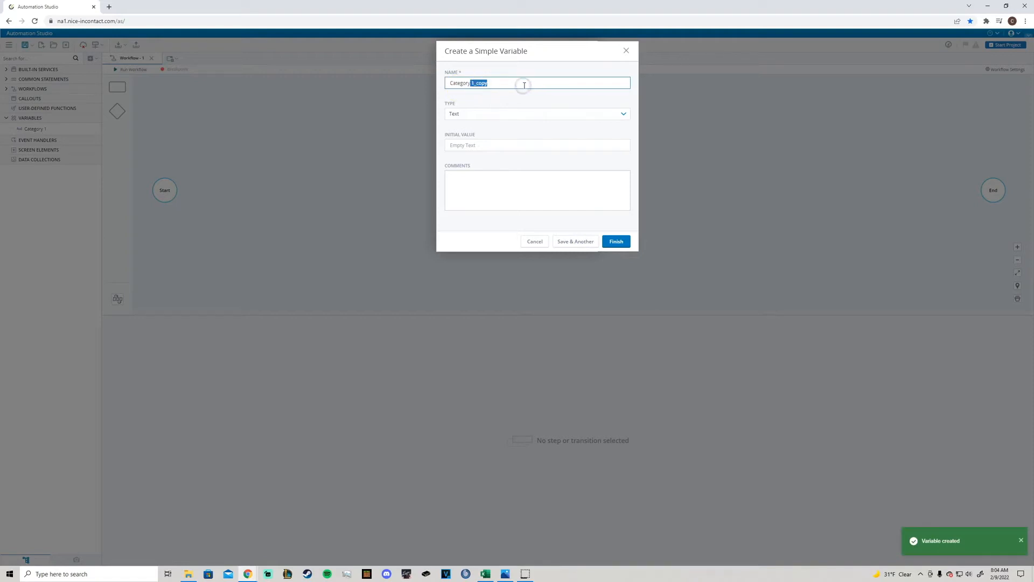
pyautogui.write('2')
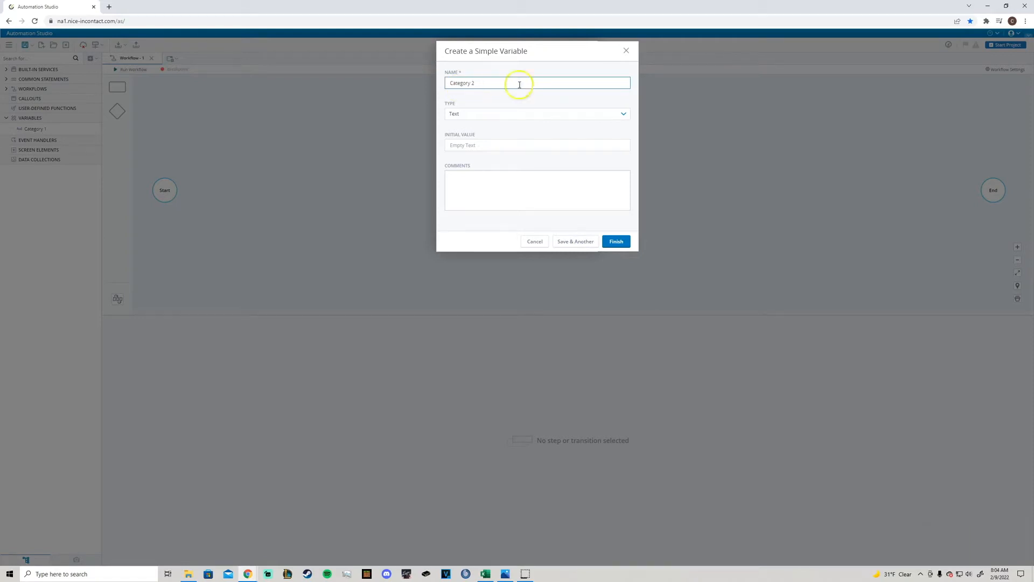
pyautogui.click(576, 240)
pyautogui.click(471, 83)
pyautogui.moveTo(471, 83); pyautogui.dragTo(536, 92)
pyautogui.write('3')
pyautogui.click(575, 241)
# Step: Create the simple text variables Category 4 and Category 5 and finish the series
pyautogui.tripleClick(504, 81)
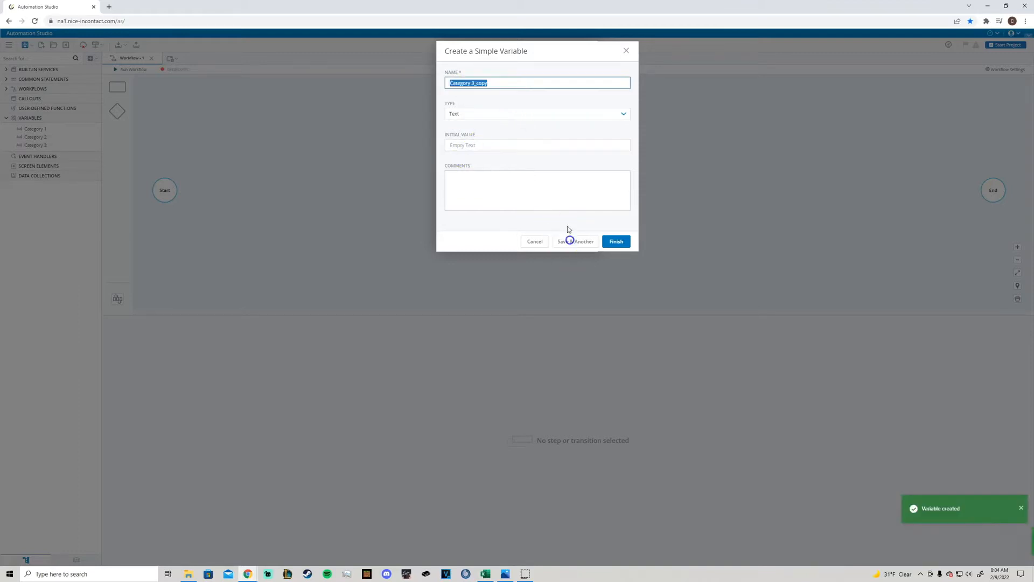
pyautogui.doubleClick(504, 81)
pyautogui.write('4')
pyautogui.click(575, 241)
pyautogui.click(473, 84)
pyautogui.moveTo(472, 83); pyautogui.dragTo(563, 87)
pyautogui.write('5')
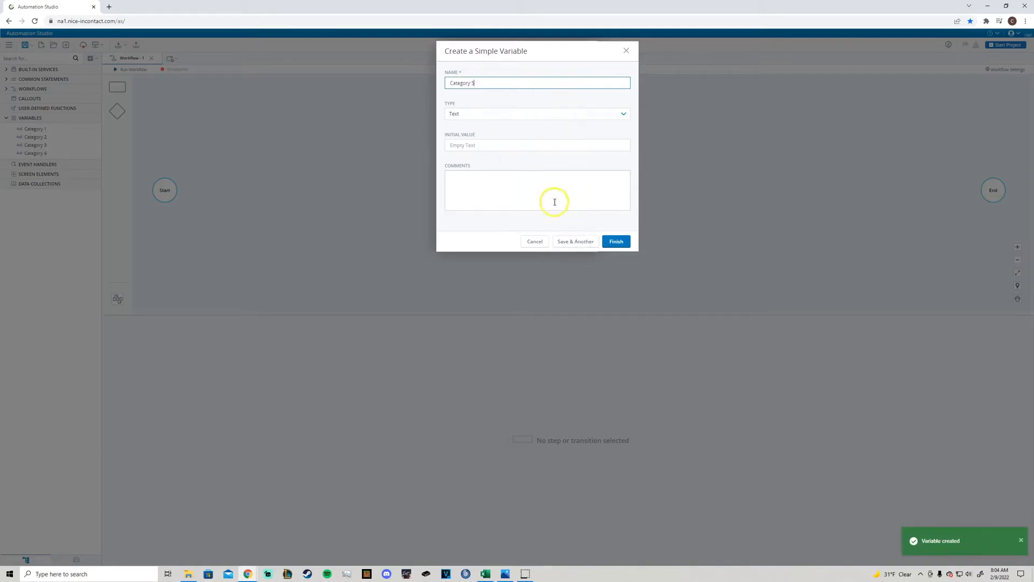
pyautogui.click(608, 244)
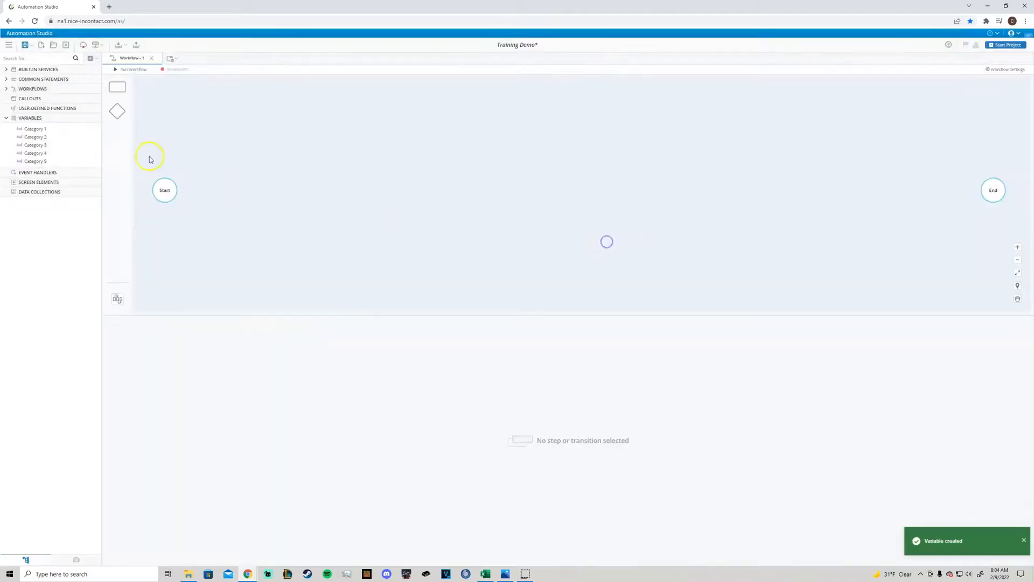
# Step: Create a simple text variable named Clipboard_Text with no initial value
pyautogui.click(98, 118)
pyautogui.click(401, 167)
pyautogui.click(499, 82)
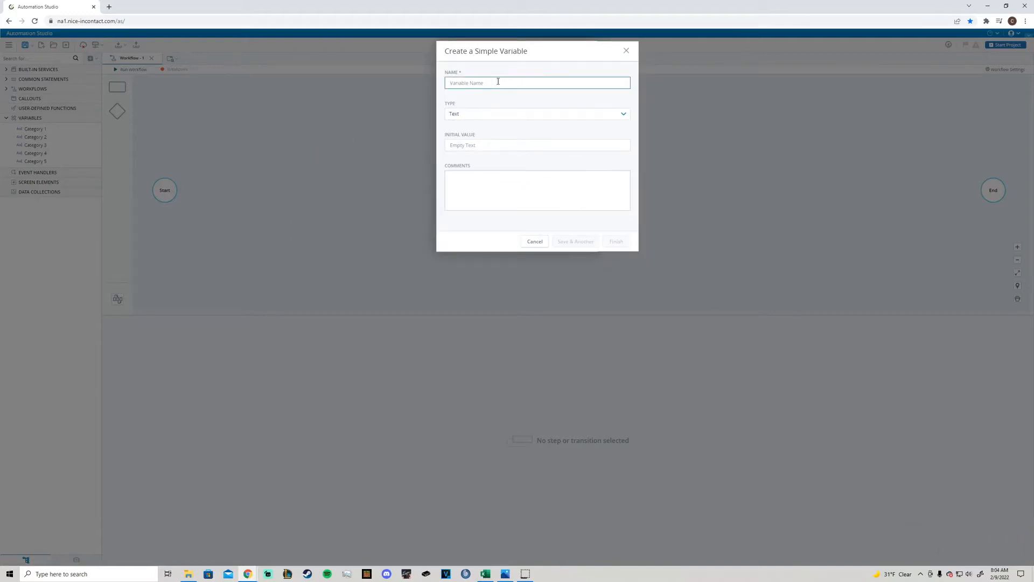
pyautogui.write('c')
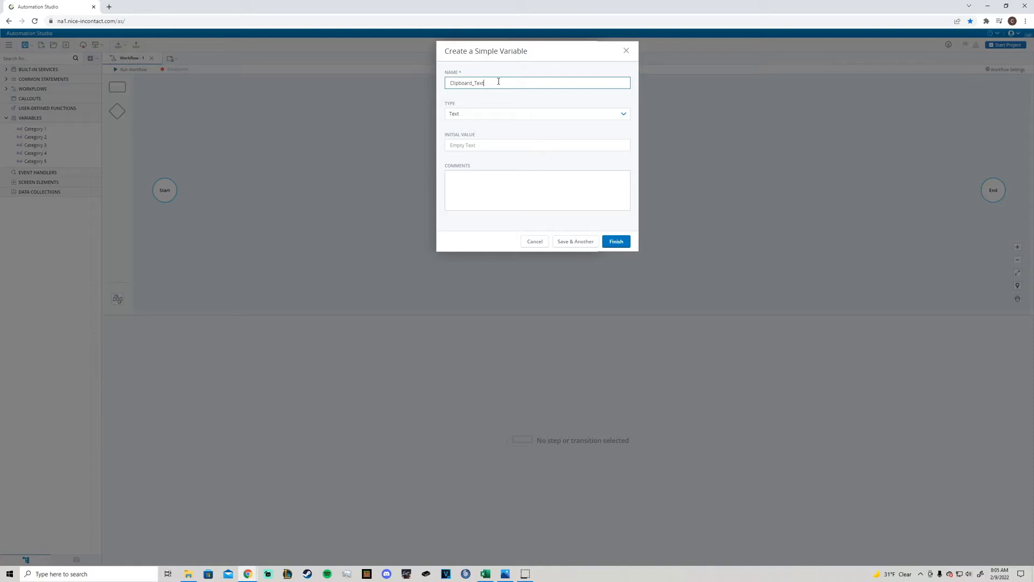
pyautogui.click(615, 242)
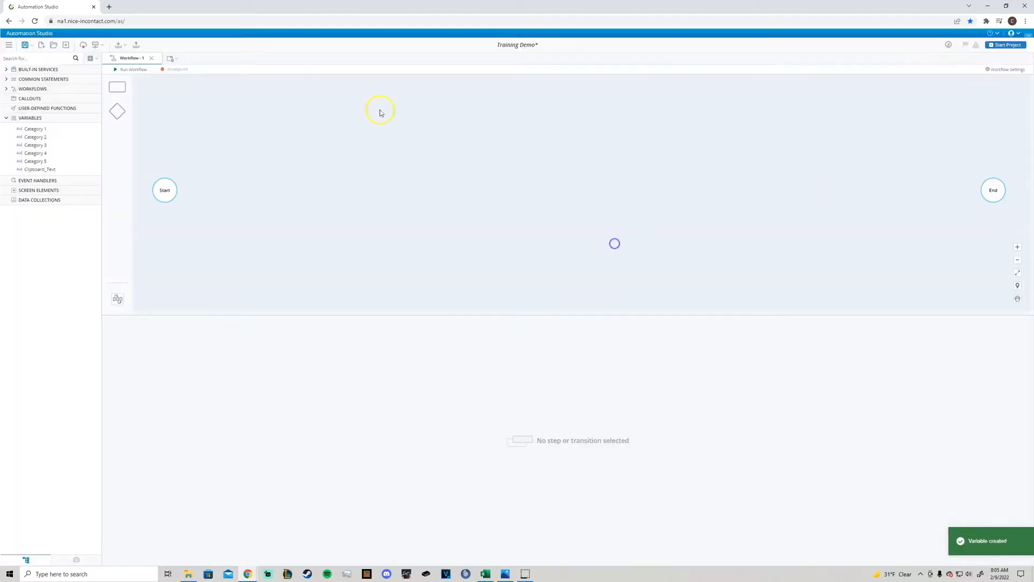
# Step: Create two simple text variables named Excel_Path and Sheet_Name
pyautogui.click(96, 118)
pyautogui.click(392, 145)
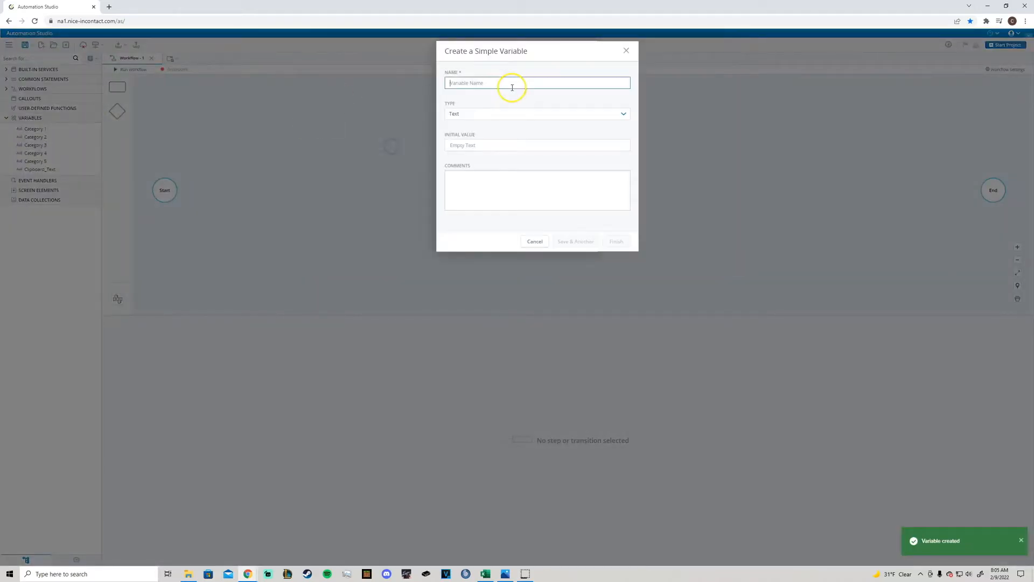
pyautogui.write('Excel_Path')
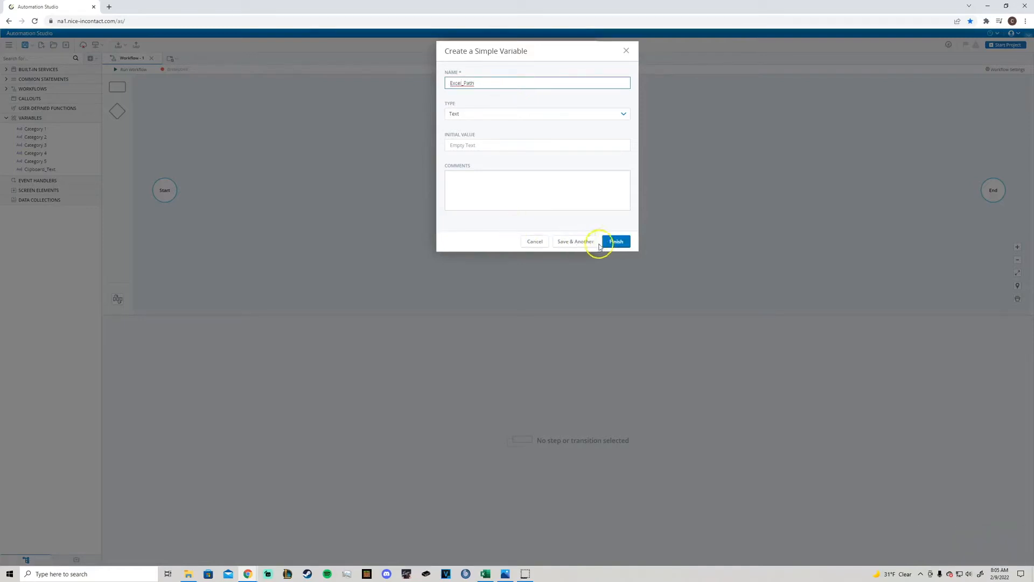
pyautogui.click(580, 242)
pyautogui.moveTo(495, 83); pyautogui.dragTo(434, 87)
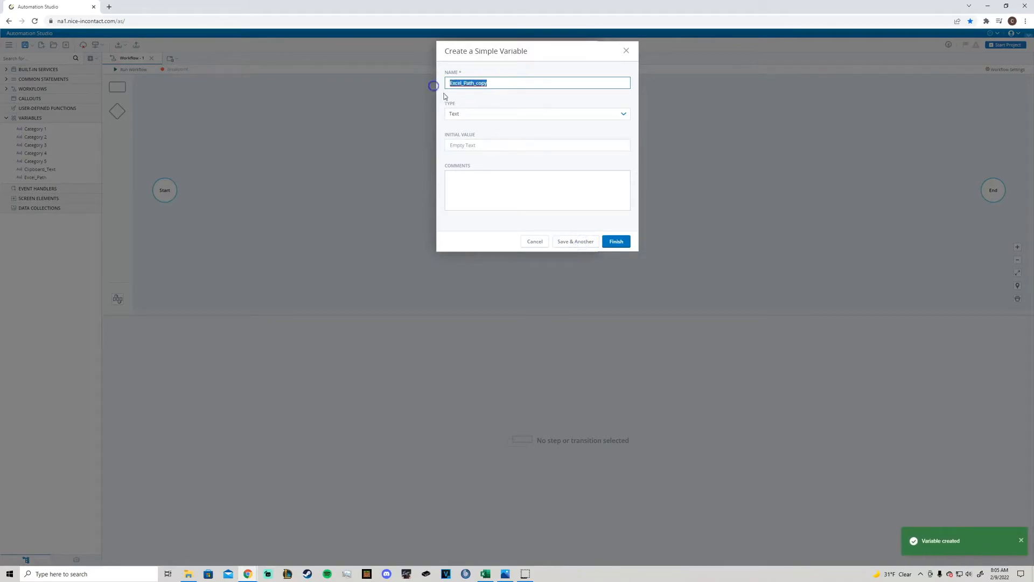
pyautogui.write('Sheet_Name')
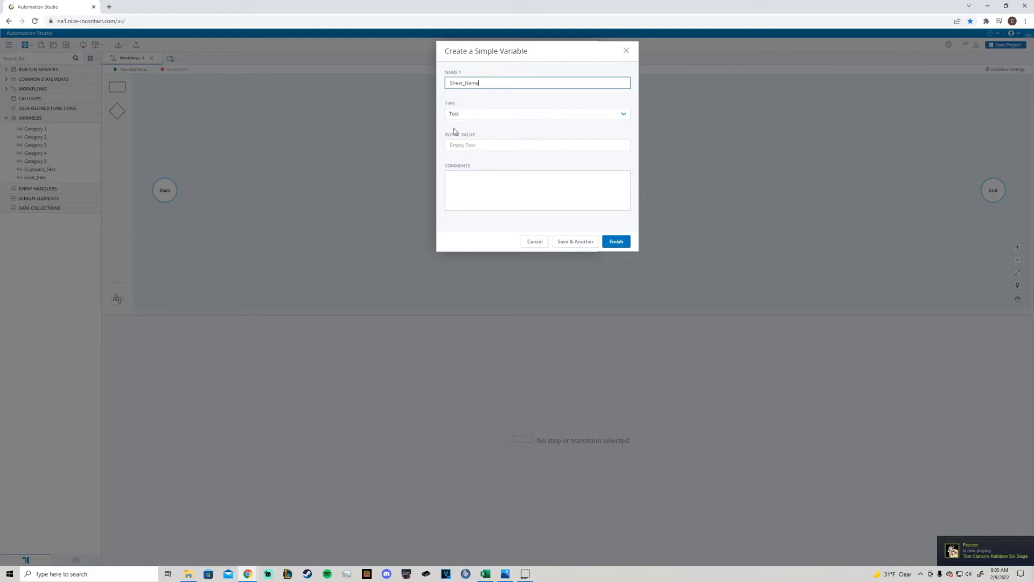
pyautogui.click(616, 241)
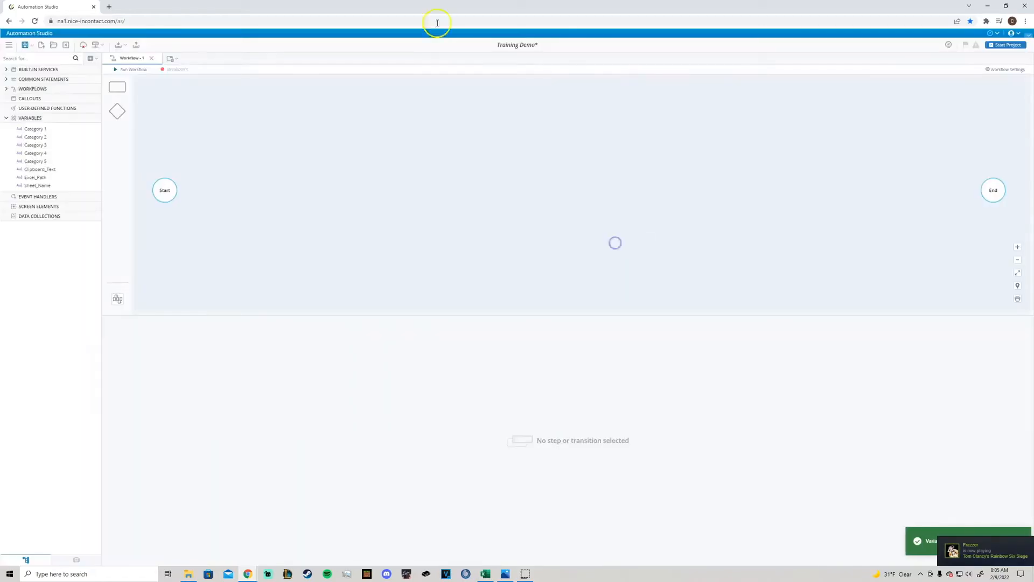
# Step: Create a complex variable of the built-in General type Row, name it Row, and continue with another
pyautogui.click(98, 118)
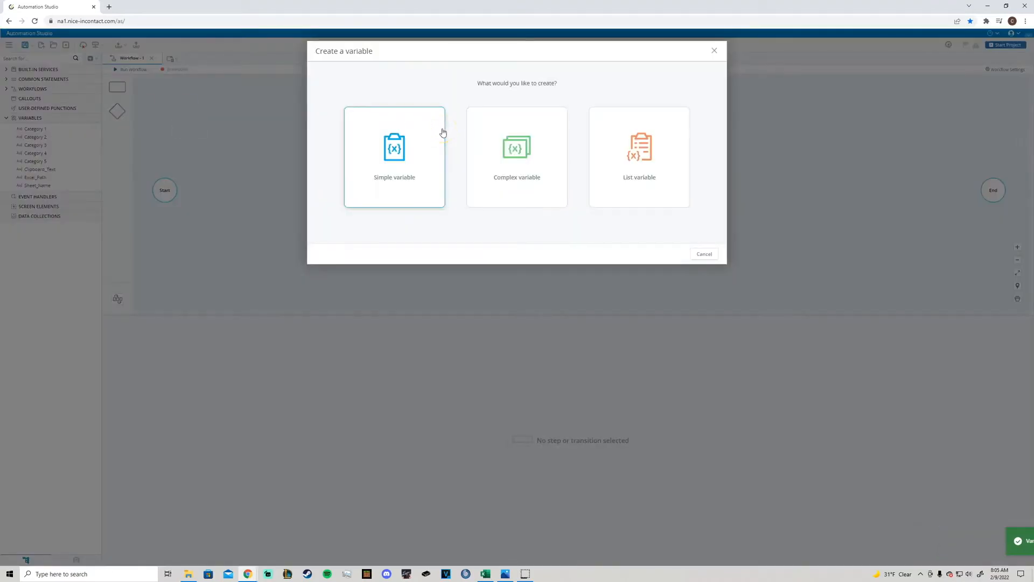
pyautogui.click(511, 145)
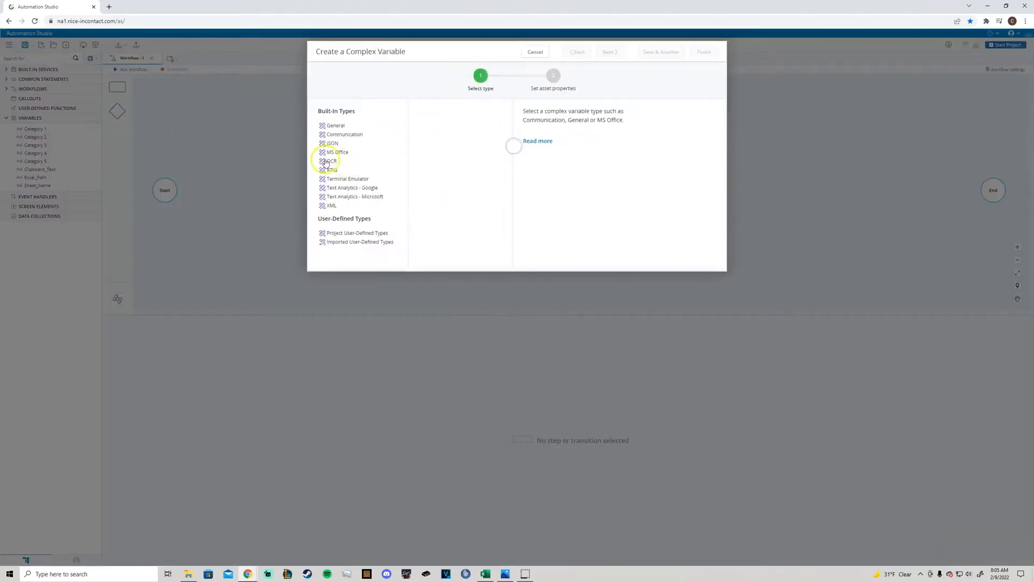
pyautogui.click(336, 127)
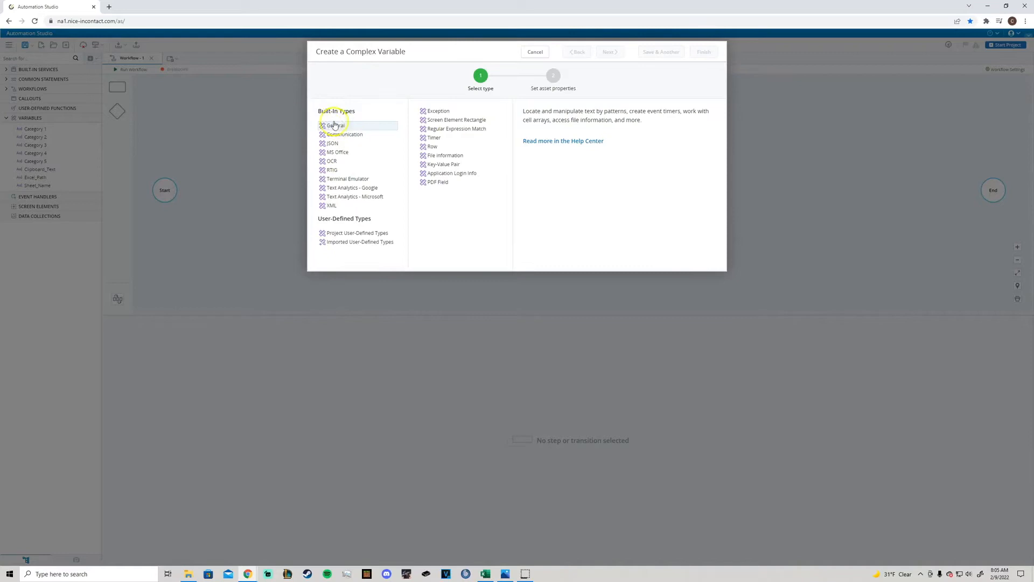
pyautogui.click(430, 146)
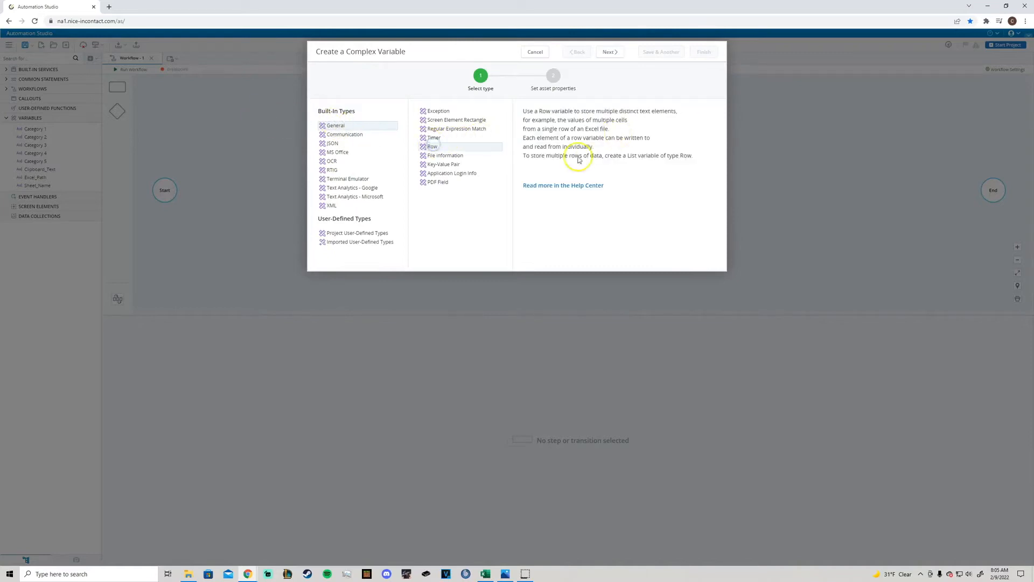
pyautogui.click(610, 52)
pyautogui.write('Row')
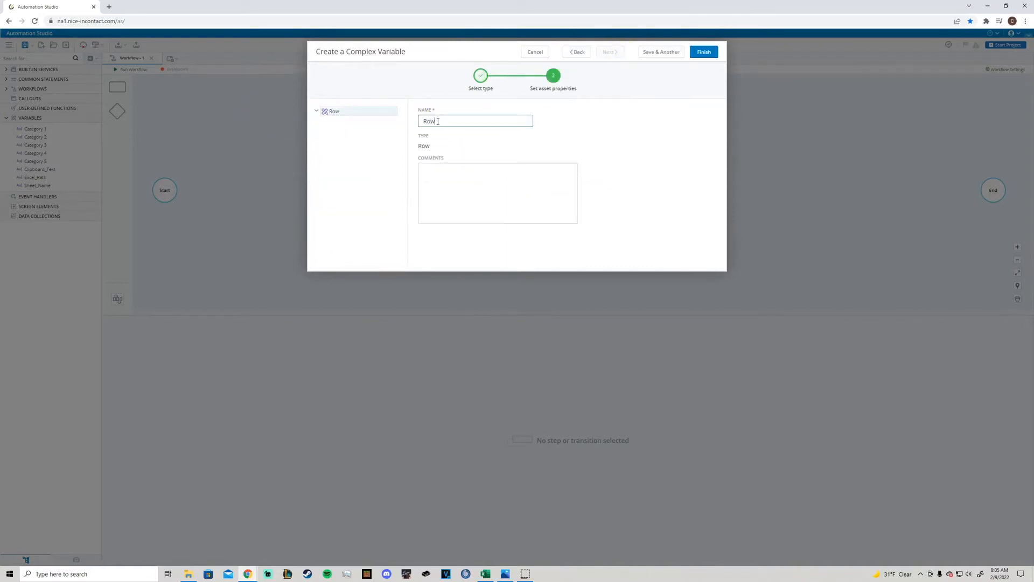
pyautogui.click(663, 52)
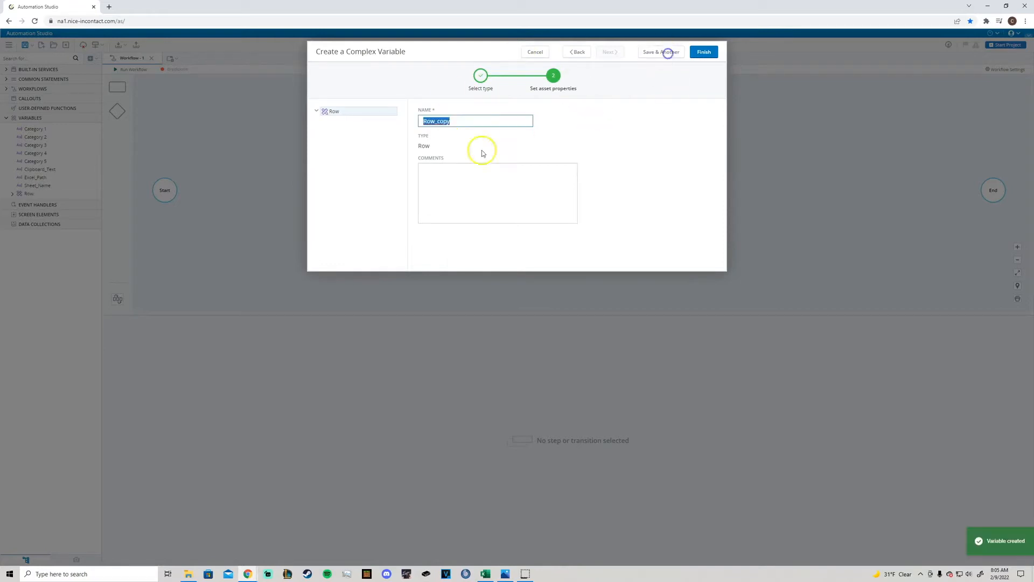
# Step: Create a second complex variable of type Row named Row_Formats and finish
pyautogui.write('Rowe')
pyautogui.press('BackSpace')
pyautogui.write('_Formats')
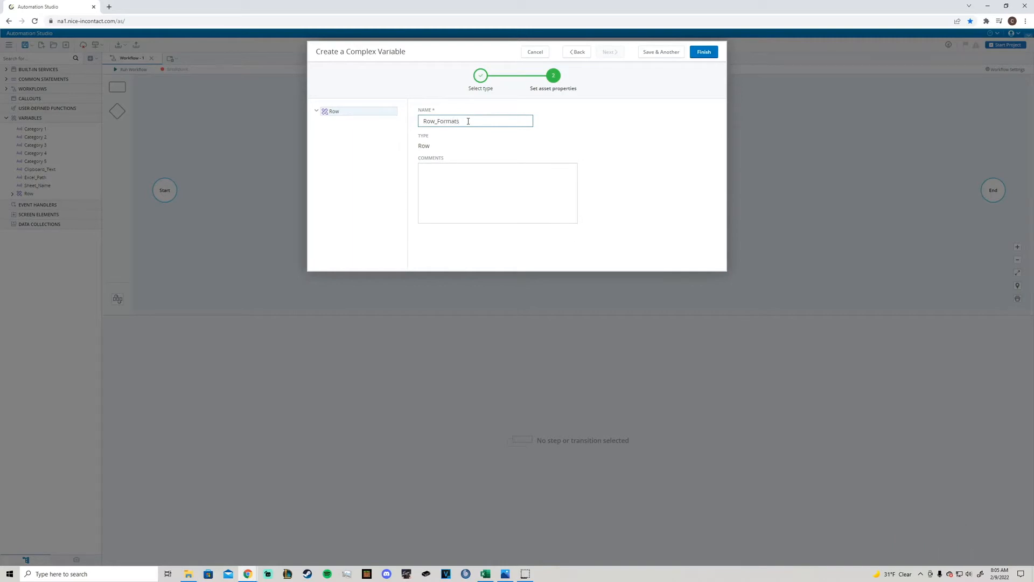
pyautogui.click(695, 56)
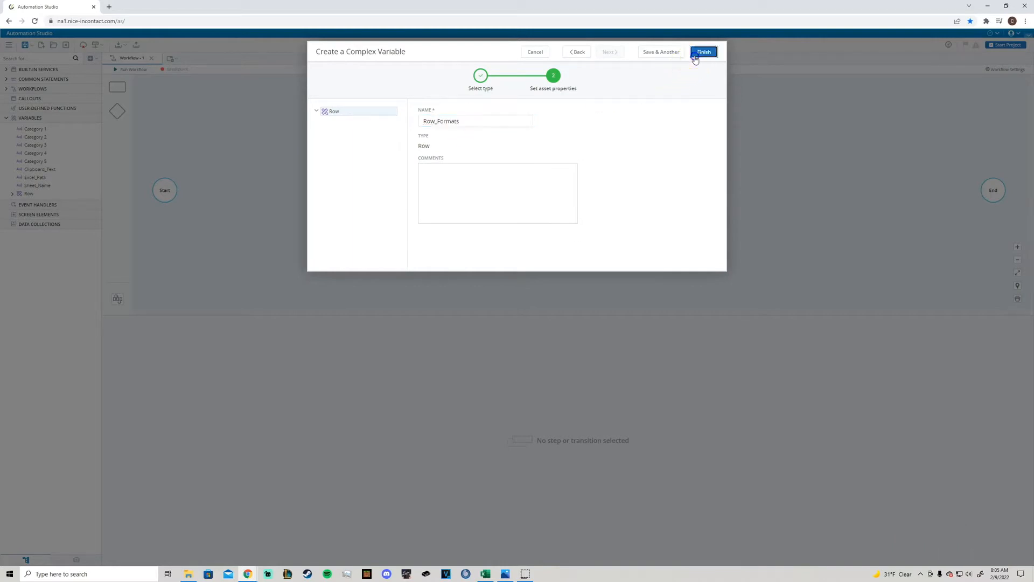
# Step: Collapse the variables list and rename the workflow Workflow - 1 to Assign Categories
pyautogui.click(37, 117)
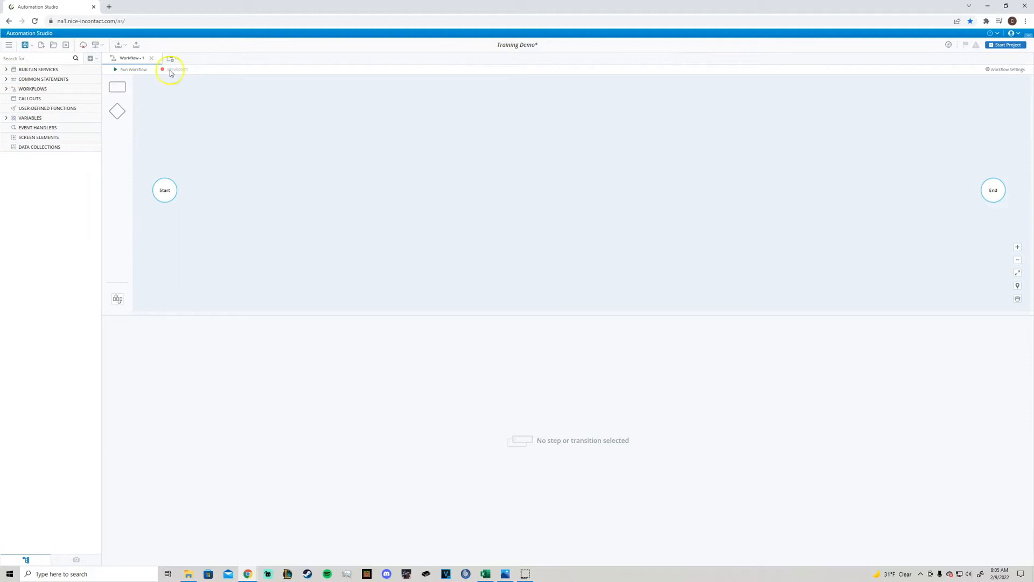
pyautogui.click(52, 88)
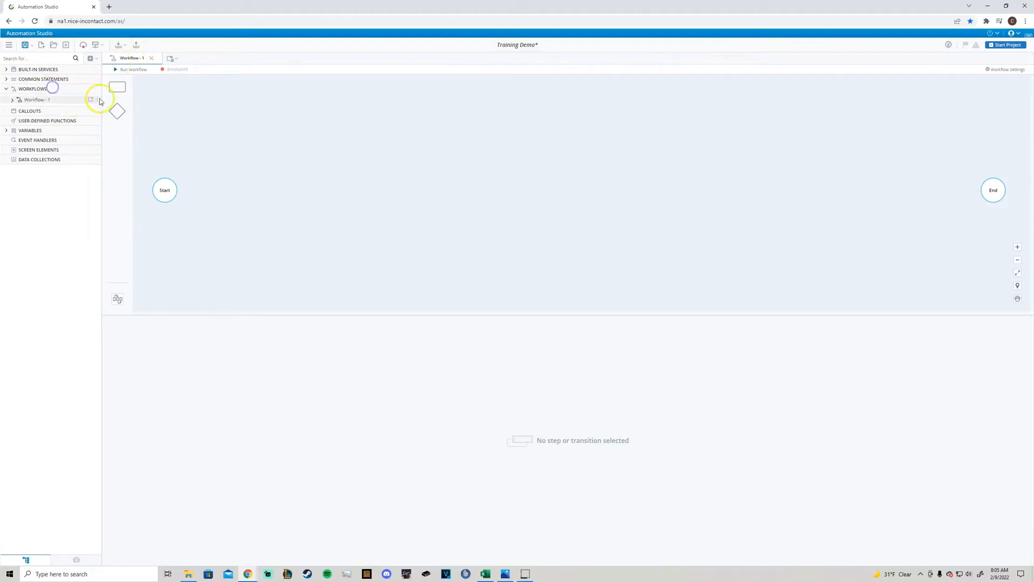
pyautogui.click(99, 100)
pyautogui.click(140, 139)
pyautogui.tripleClick(44, 104)
pyautogui.write('Assign Categories')
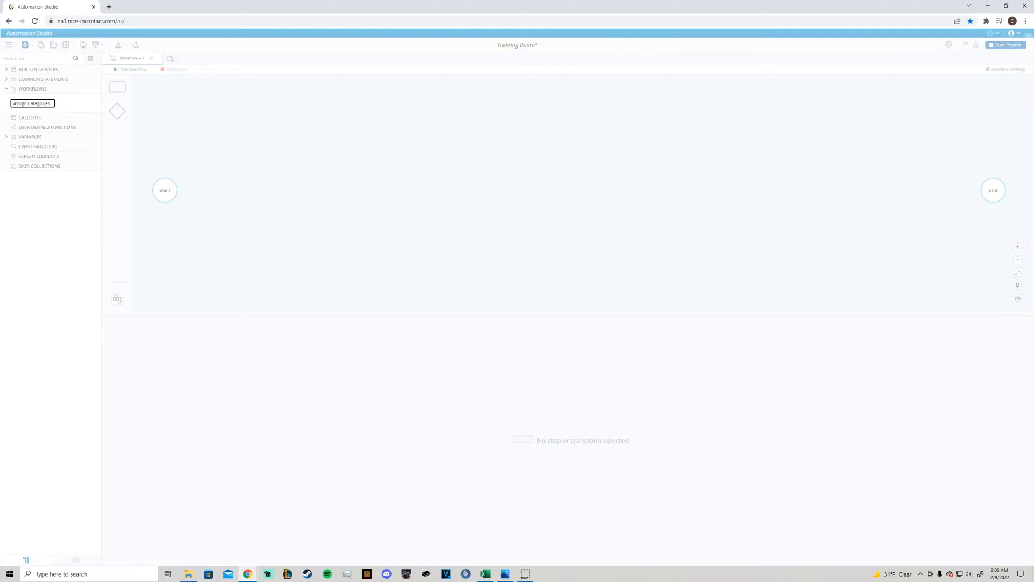
pyautogui.press('Return')
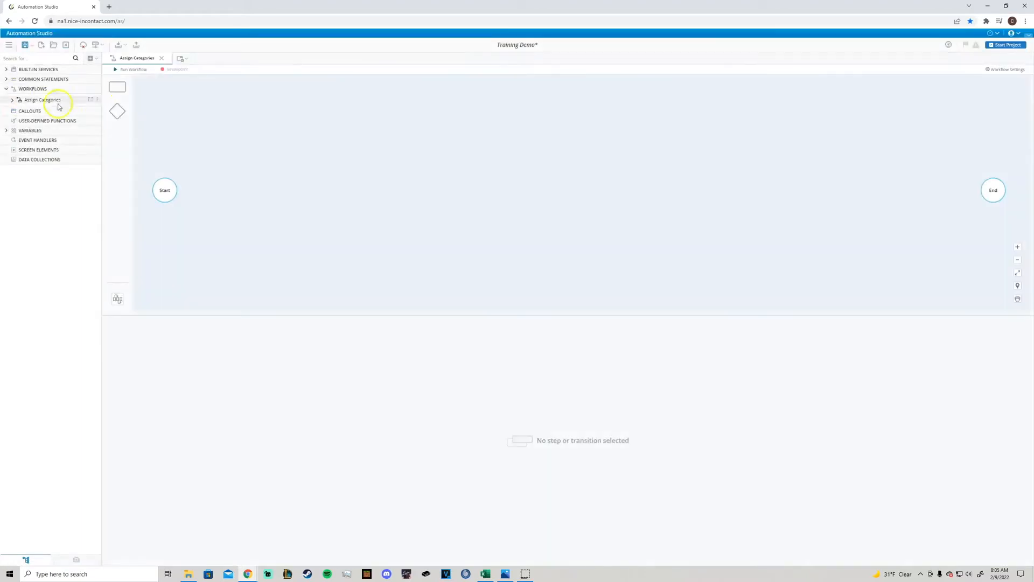
# Step: Add a second workflow to the project and rename it Copy text to File
pyautogui.click(99, 89)
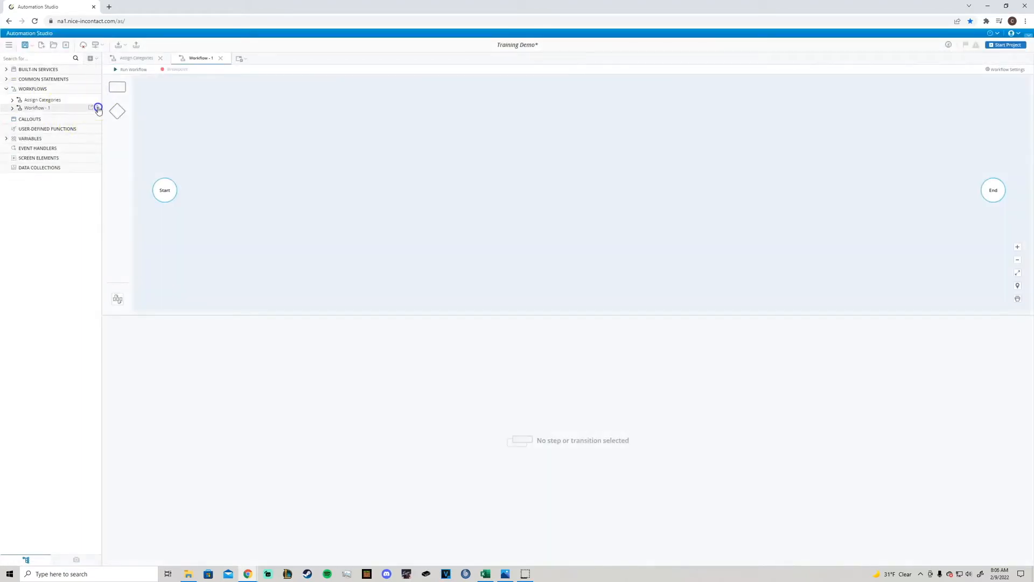
pyautogui.click(98, 108)
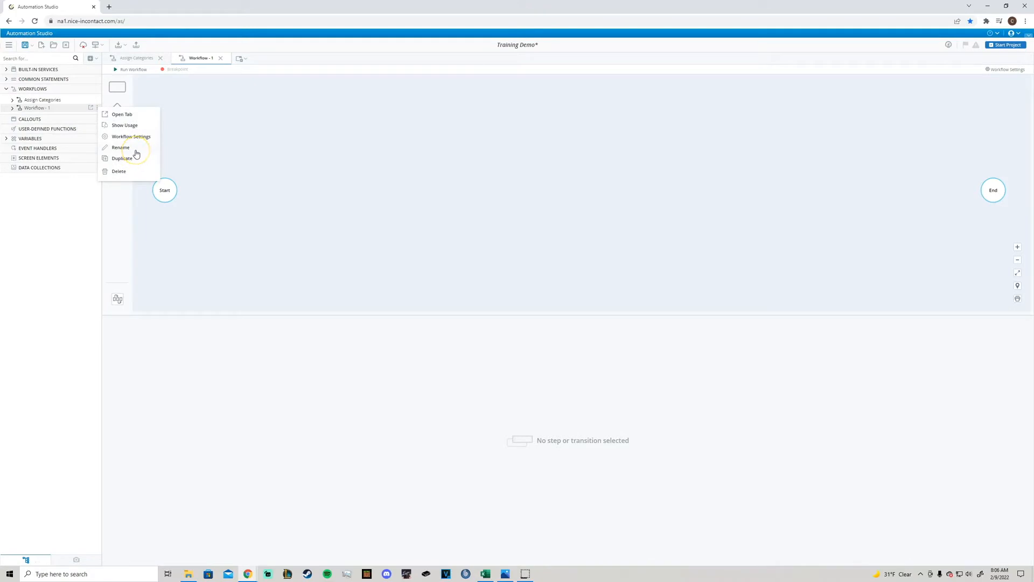
pyautogui.click(136, 147)
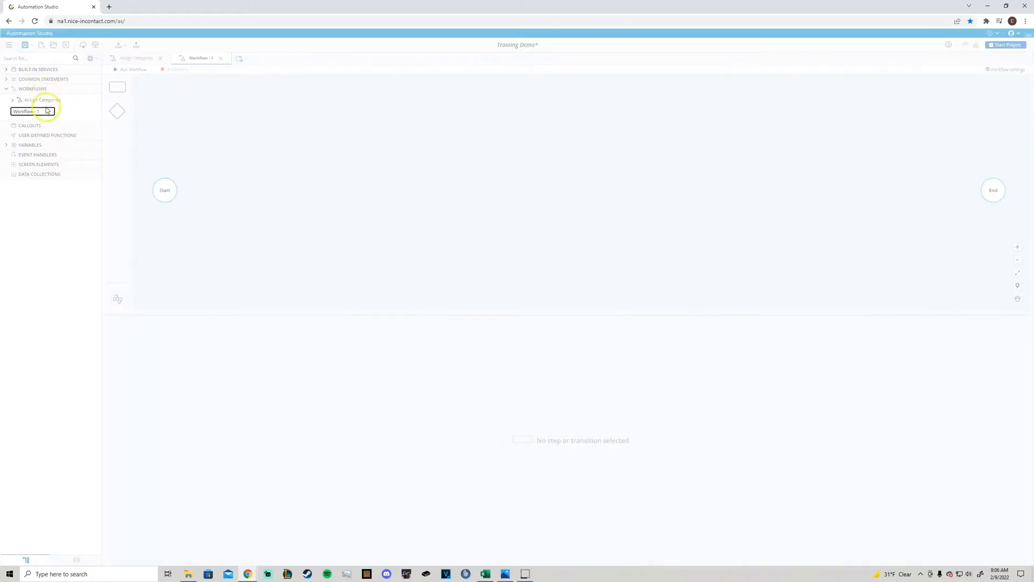
pyautogui.write('Copy text to File')
pyautogui.press('Return')
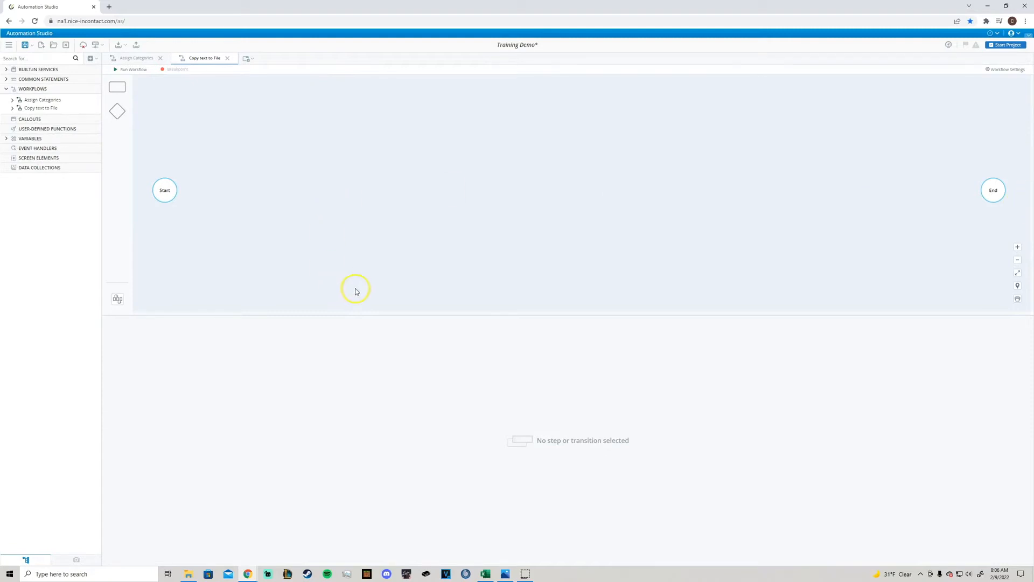
pyautogui.hotkey('alt', 'Tab')
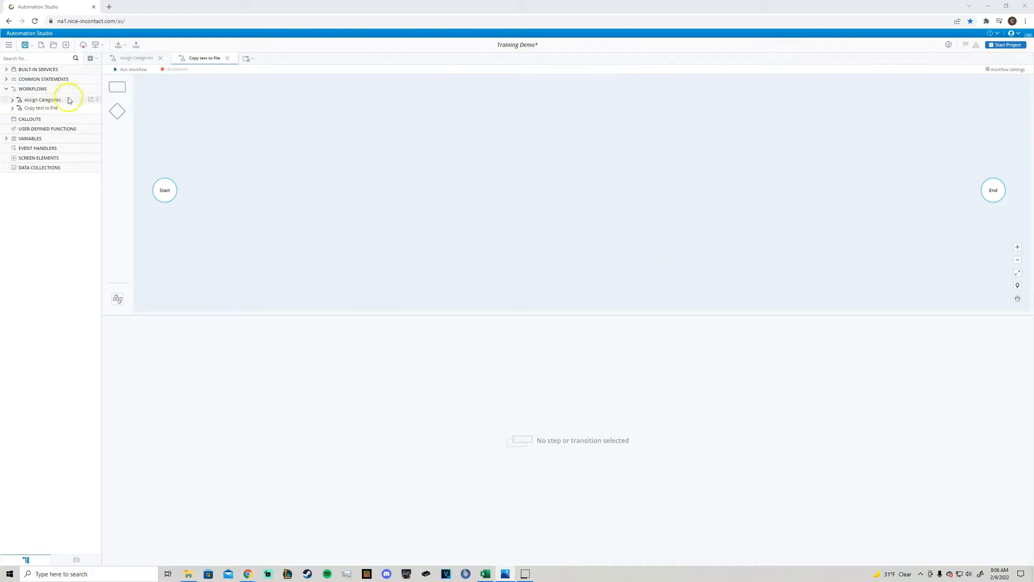
# Step: Add a new callout to the project and set its dialog title to Insert Categories
pyautogui.click(98, 118)
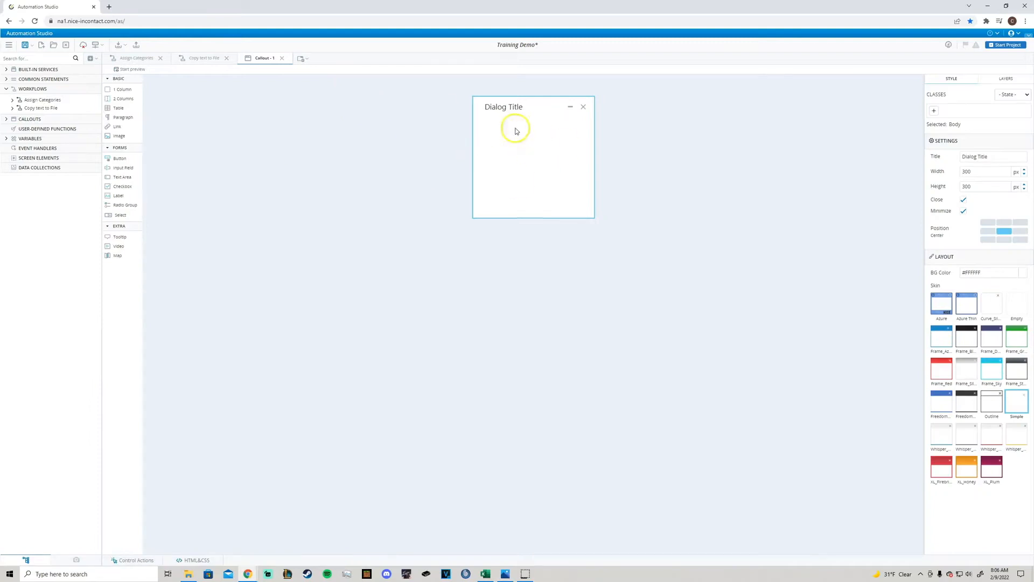
pyautogui.tripleClick(994, 155)
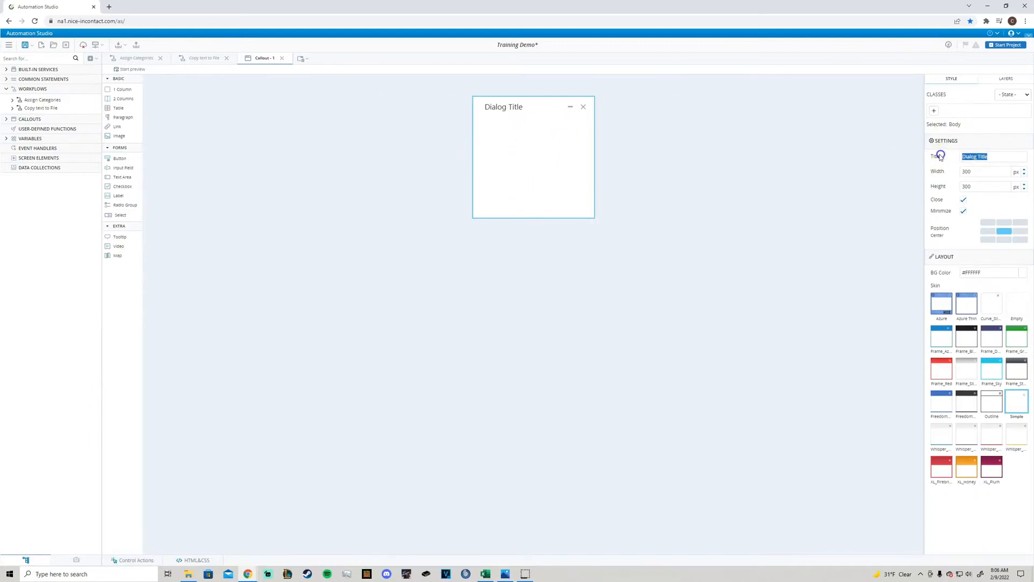
pyautogui.write('Insert Categories')
pyautogui.press('Return')
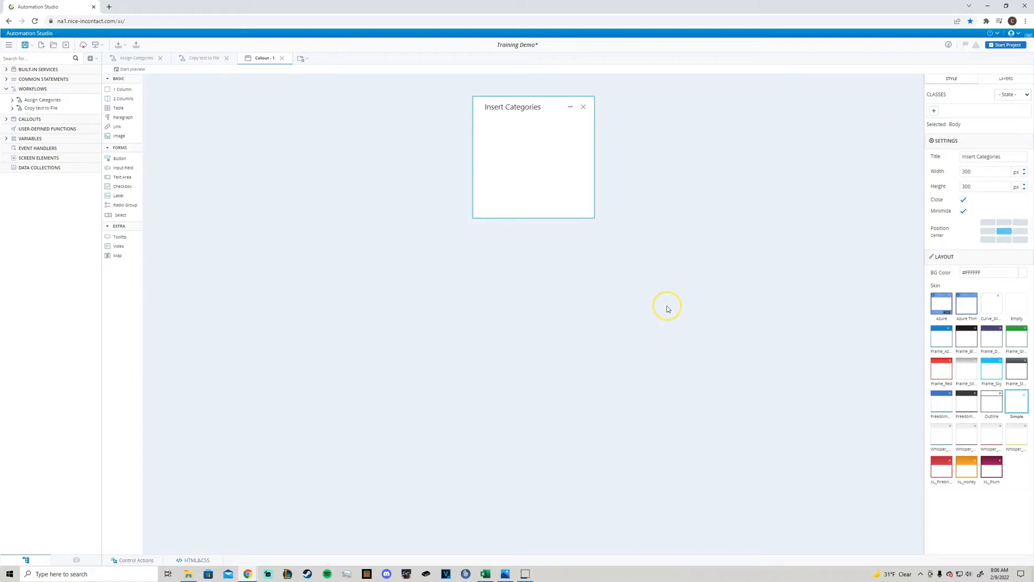
# Step: Insert a static table with 6 rows and 1 column into the callout body
pyautogui.moveTo(118, 108); pyautogui.dragTo(591, 180)
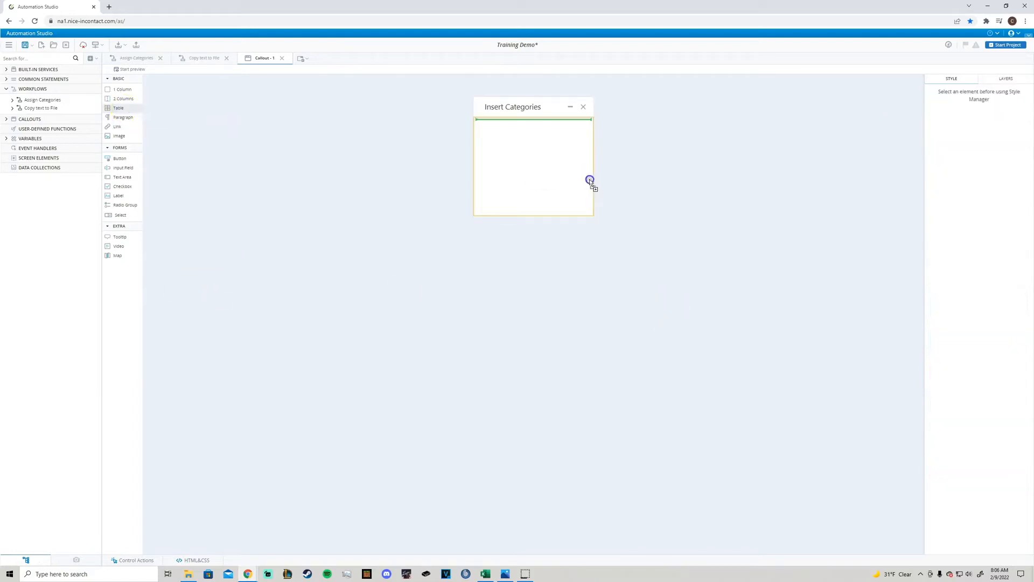
pyautogui.doubleClick(508, 301)
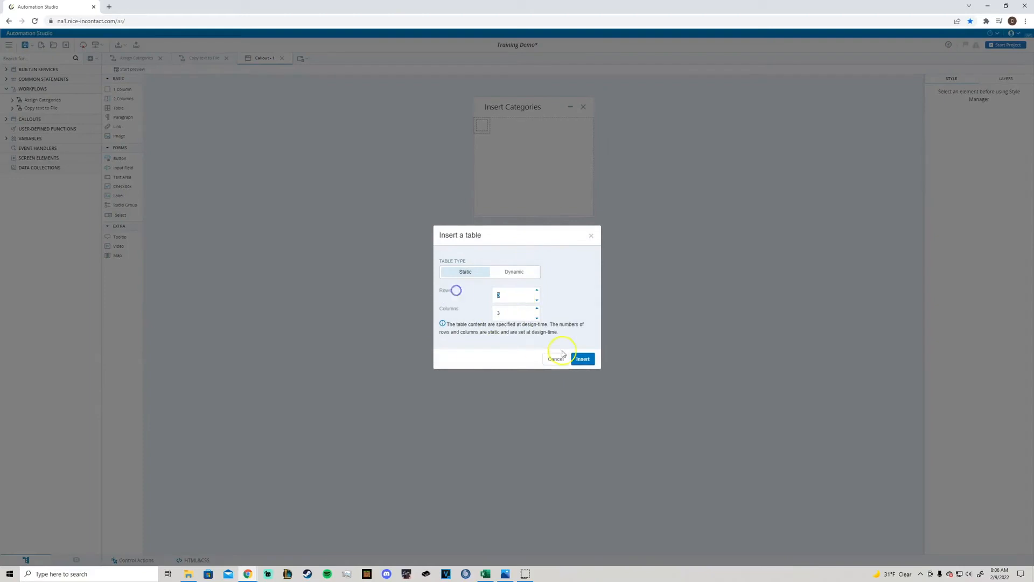
pyautogui.write('6')
pyautogui.press('Tab')
pyautogui.write('1')
pyautogui.click(583, 359)
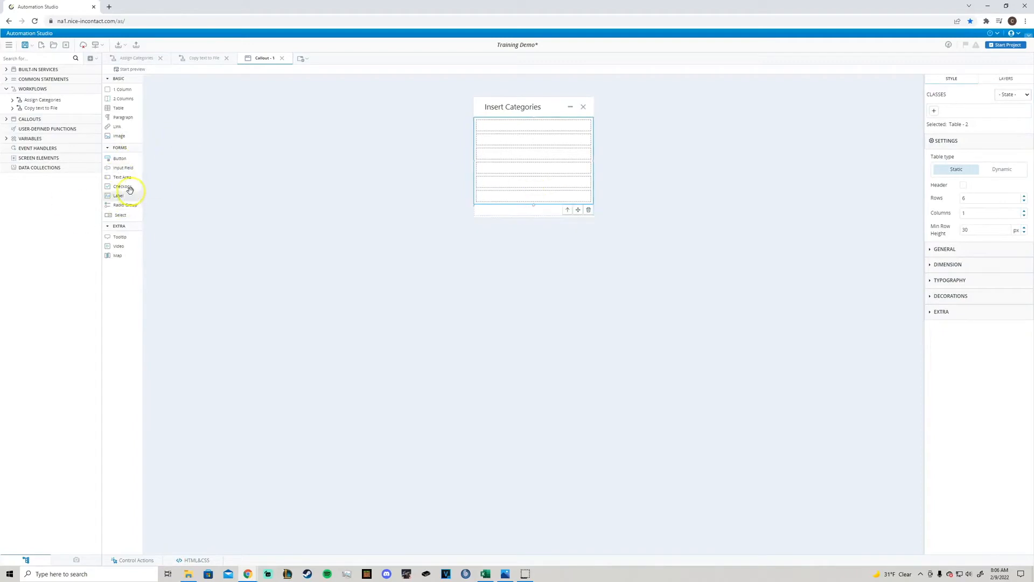
# Step: Place a button in the table's last row and set both its name and content to Completed
pyautogui.moveTo(129, 158); pyautogui.dragTo(594, 198)
pyautogui.click(509, 196)
pyautogui.moveTo(995, 156); pyautogui.dragTo(930, 157)
pyautogui.write('Completed')
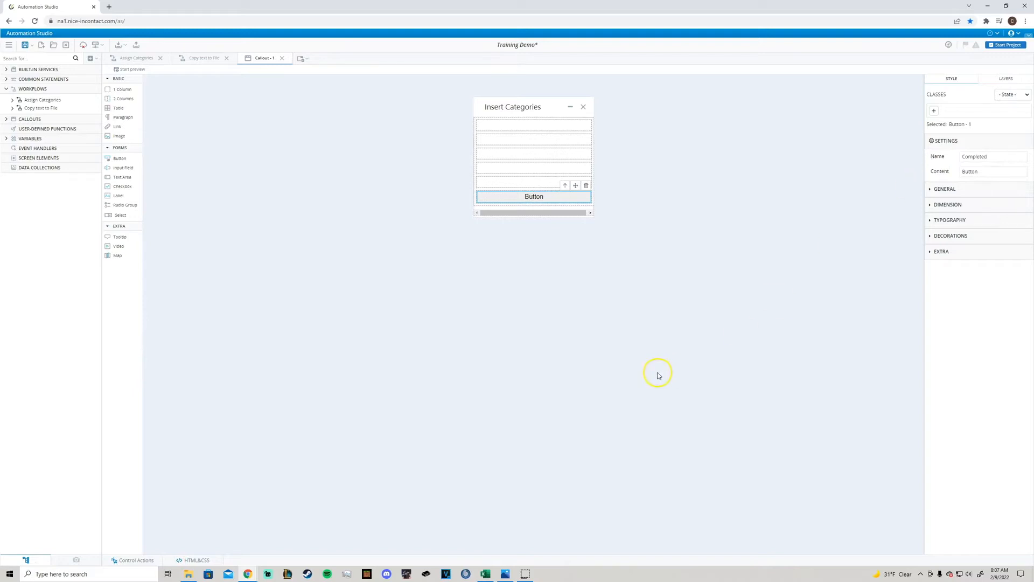
pyautogui.moveTo(985, 170); pyautogui.dragTo(938, 174)
pyautogui.write('Completed')
# Step: Add input fields to the first and second table rows and stretch them to the row width
pyautogui.click(505, 124)
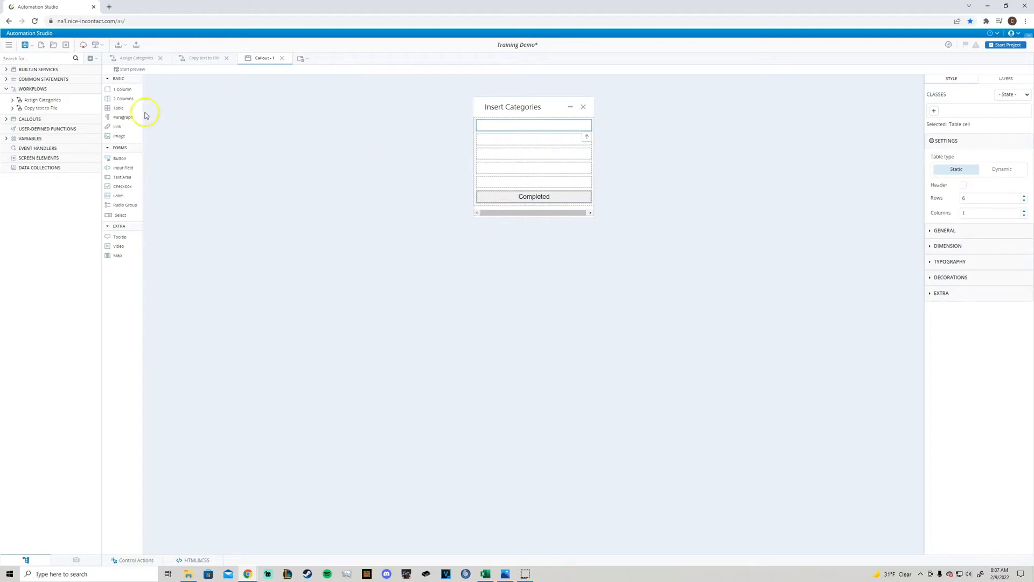
pyautogui.moveTo(124, 168); pyautogui.dragTo(493, 125)
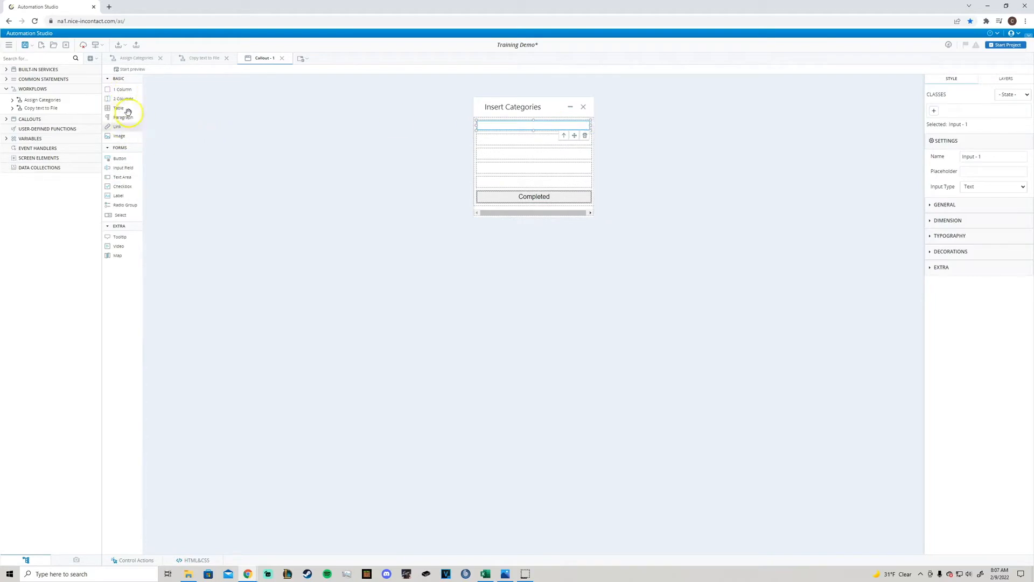
pyautogui.moveTo(124, 168); pyautogui.dragTo(503, 142)
pyautogui.click(524, 145)
pyautogui.moveTo(599, 142); pyautogui.dragTo(590, 140)
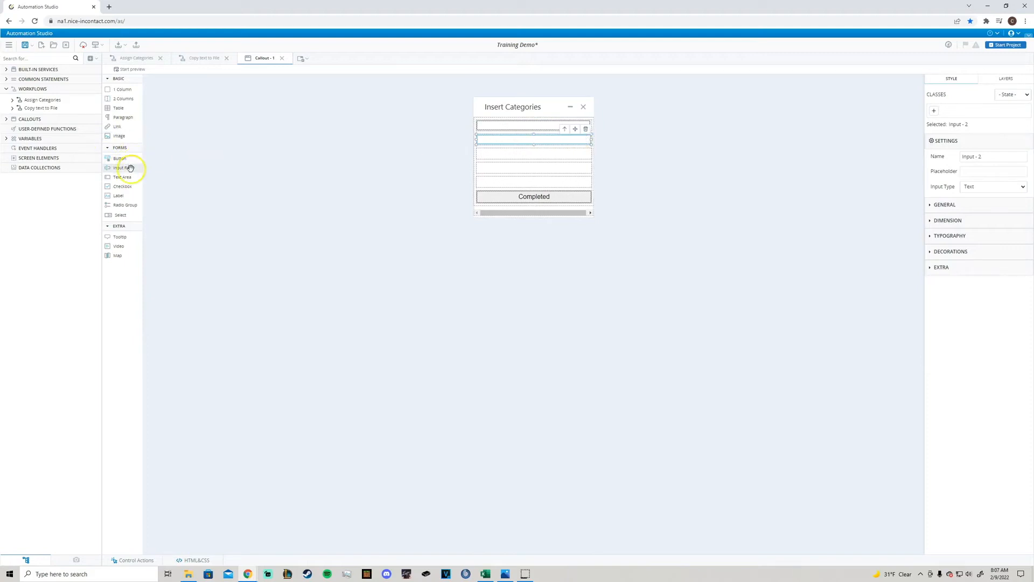
# Step: Add input fields to the third, fourth and fifth table rows, stretching each to about the row width
pyautogui.moveTo(469, 150); pyautogui.dragTo(487, 152)
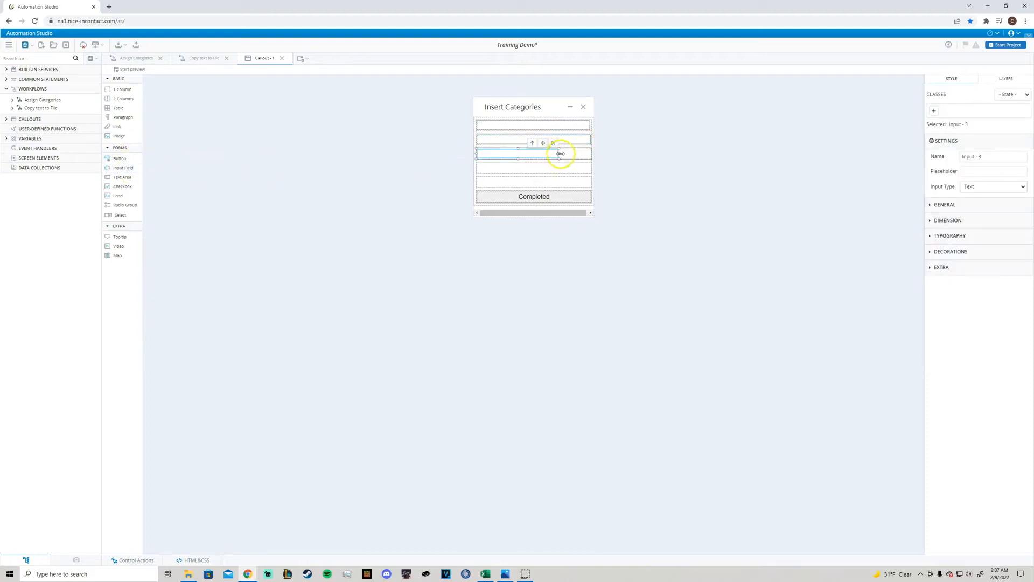
pyautogui.moveTo(580, 153); pyautogui.dragTo(591, 156)
pyautogui.moveTo(124, 168); pyautogui.dragTo(496, 168)
pyautogui.moveTo(558, 168); pyautogui.dragTo(586, 167)
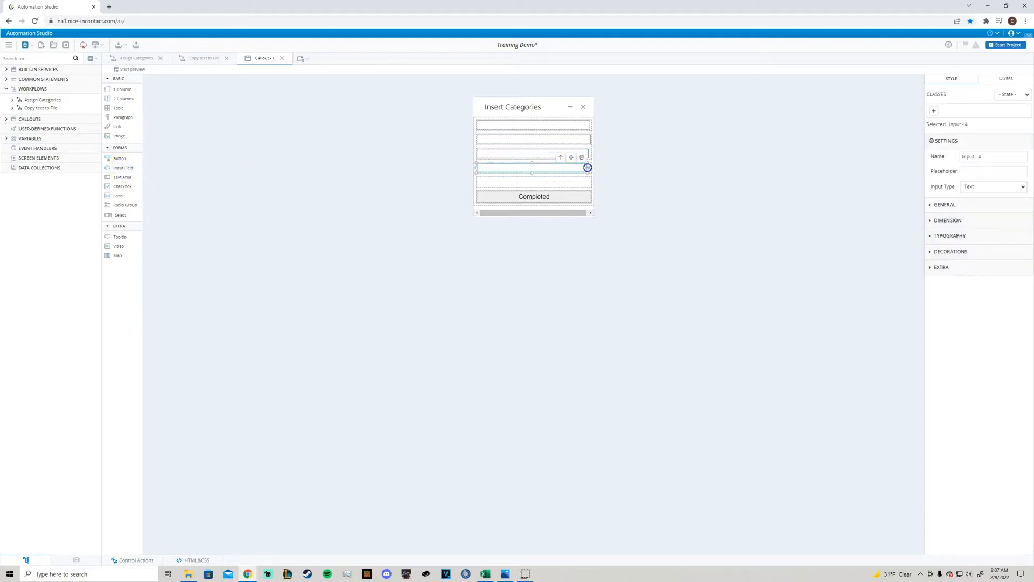
pyautogui.moveTo(129, 168); pyautogui.dragTo(488, 183)
pyautogui.moveTo(558, 181); pyautogui.dragTo(587, 183)
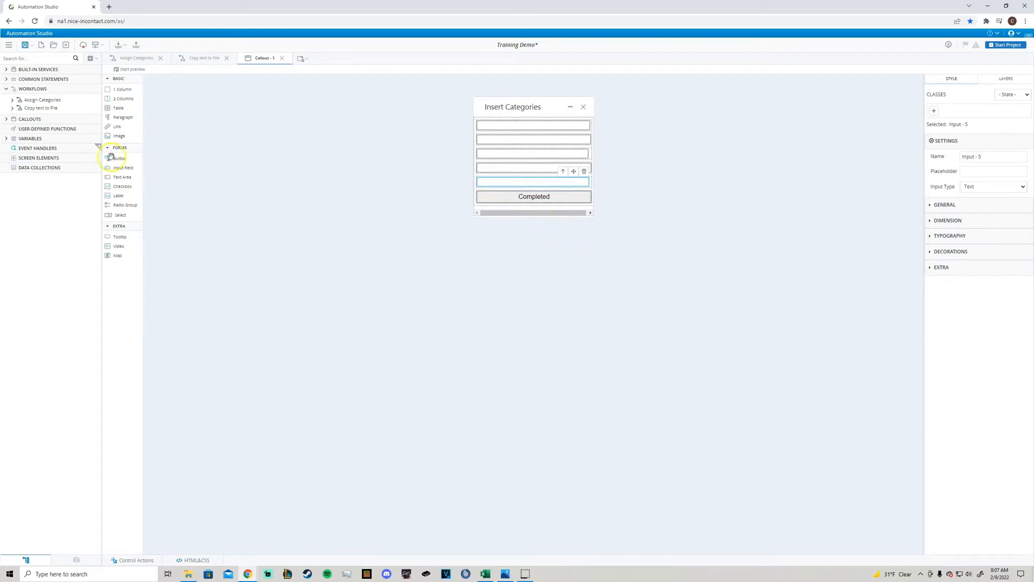
# Step: Rename the new callout Insert categories in the project tree
pyautogui.click(25, 119)
pyautogui.click(98, 131)
pyautogui.click(124, 160)
pyautogui.moveTo(46, 132); pyautogui.dragTo(20, 131)
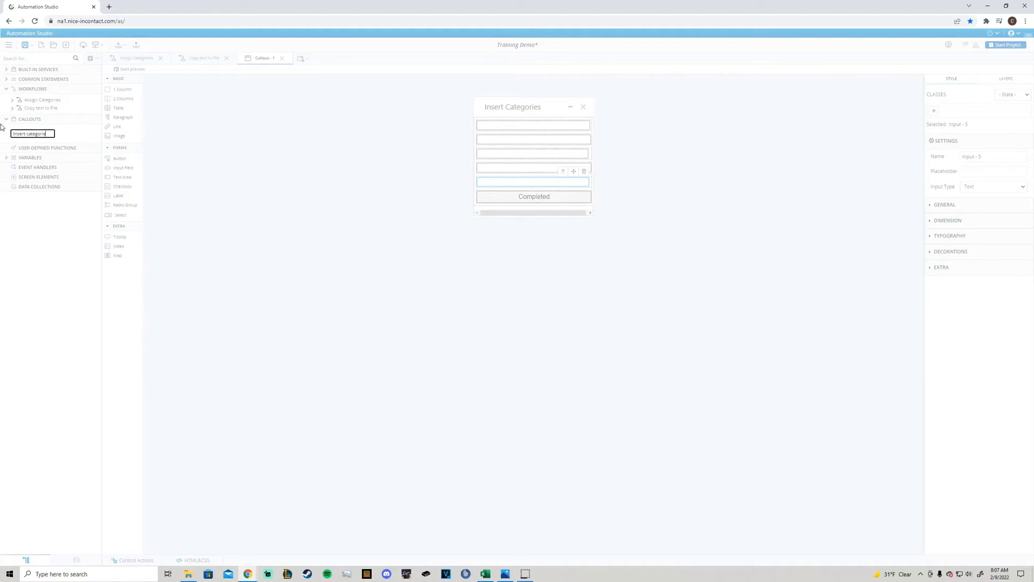
pyautogui.press('Return')
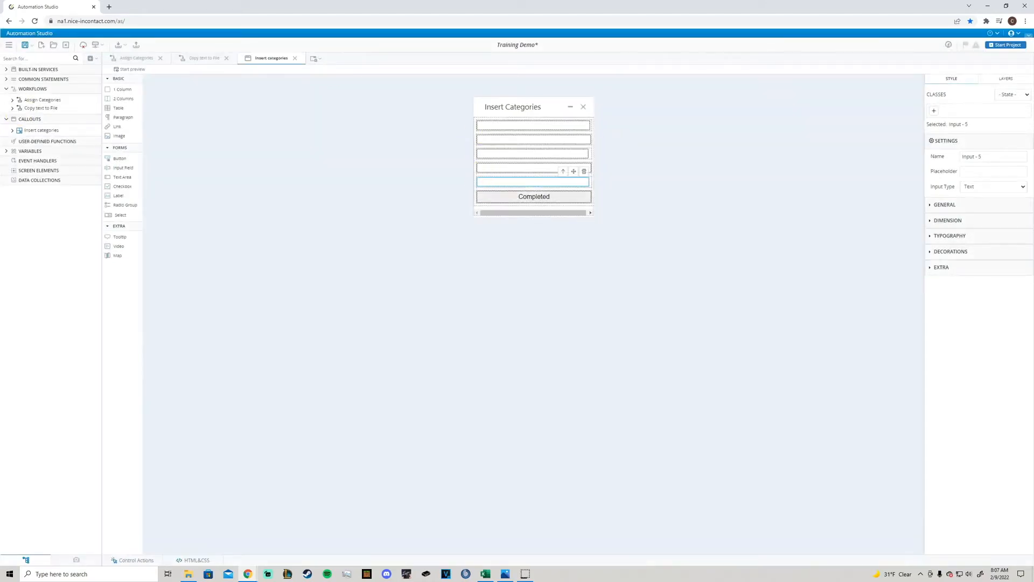
# Step: Open the control actions of the Completed button and add five Assign statements to them
pyautogui.click(492, 198)
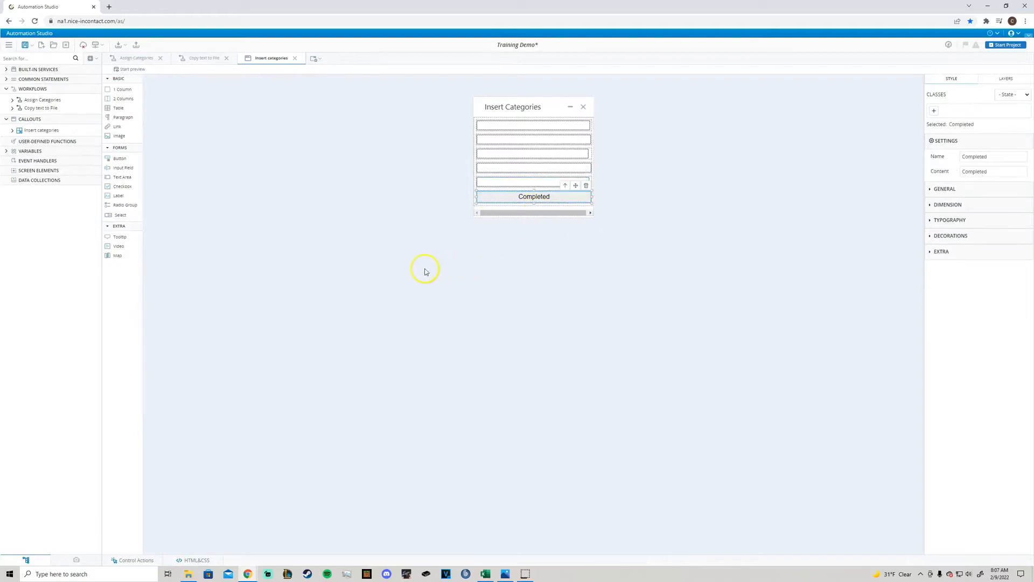
pyautogui.click(132, 563)
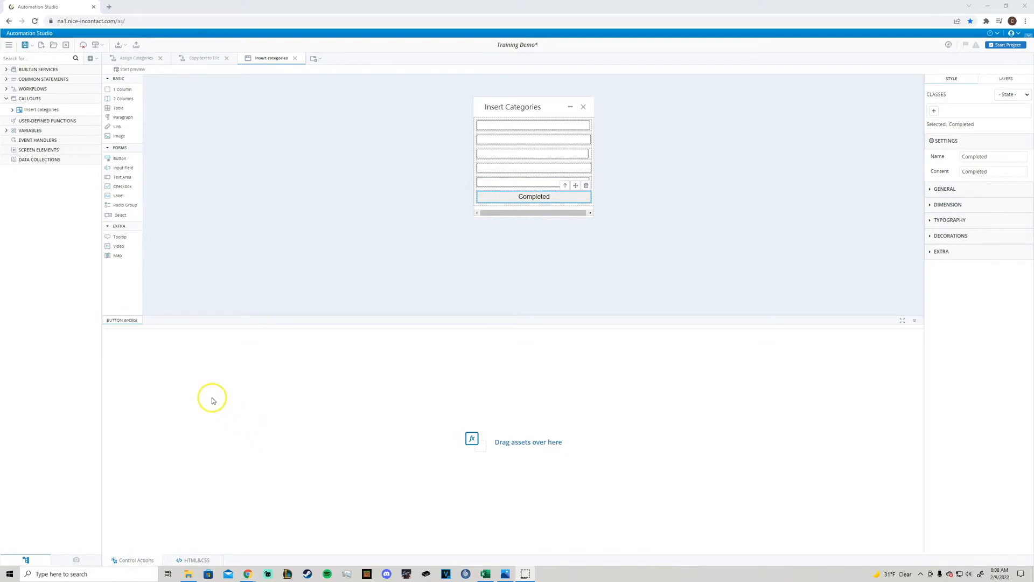
pyautogui.click(33, 101)
pyautogui.click(38, 79)
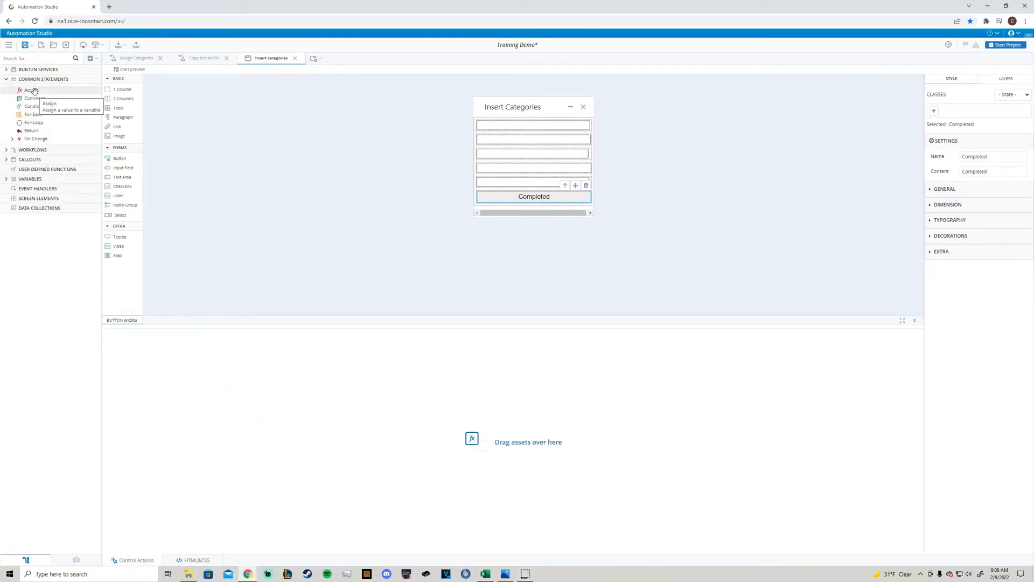
pyautogui.moveTo(33, 91); pyautogui.dragTo(205, 399)
pyautogui.moveTo(39, 91); pyautogui.dragTo(186, 405)
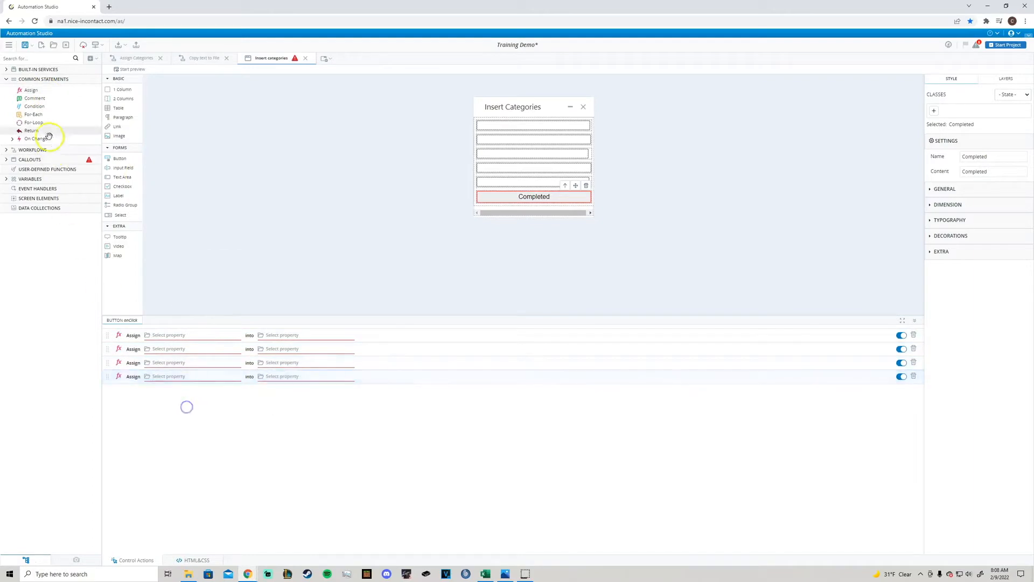
pyautogui.moveTo(41, 93); pyautogui.dragTo(210, 423)
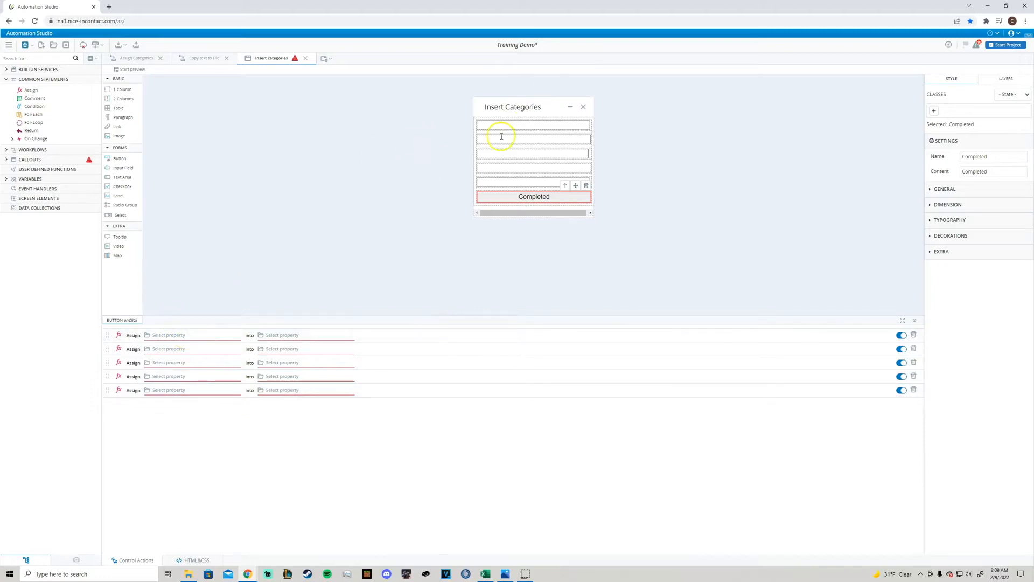
# Step: Set the source of the first Assign statement to the Value of Input - 1 in the Insert categories callout
pyautogui.click(190, 335)
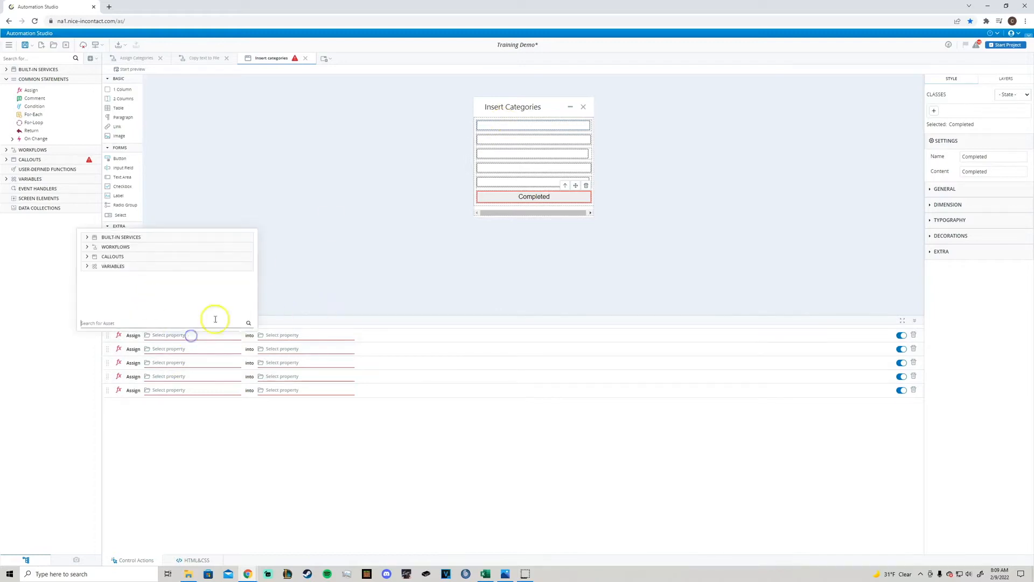
pyautogui.click(131, 256)
pyautogui.click(139, 268)
pyautogui.click(142, 283)
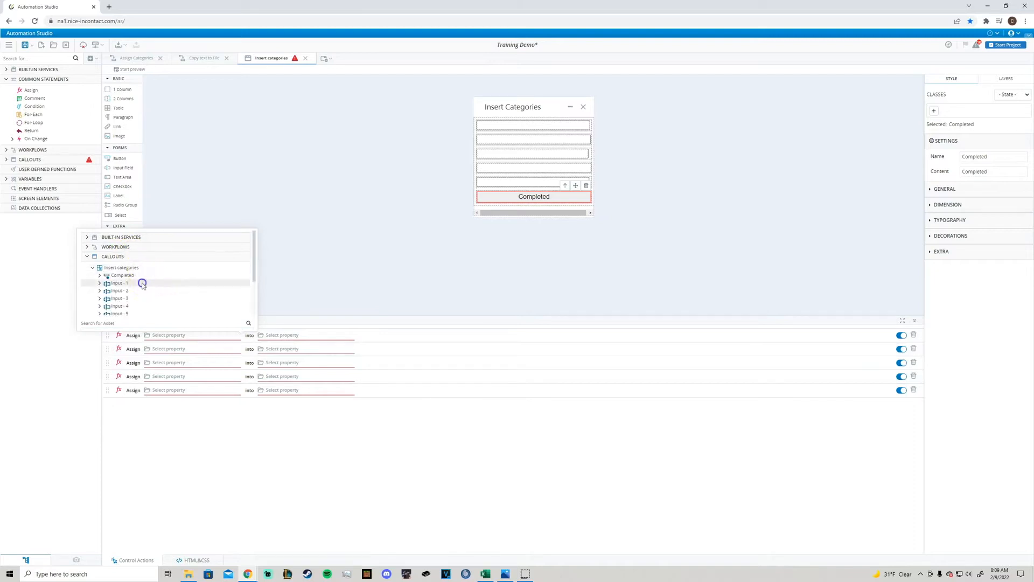
pyautogui.click(238, 299)
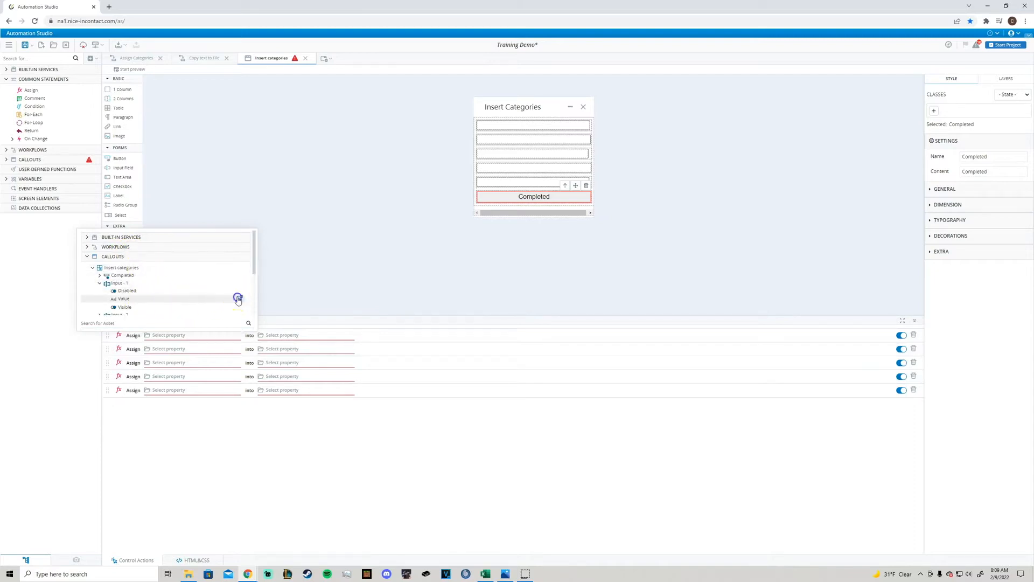
# Step: Set the source of the second Assign statement to the Value of Input - 2
pyautogui.click(195, 349)
pyautogui.click(122, 270)
pyautogui.click(151, 282)
pyautogui.click(133, 304)
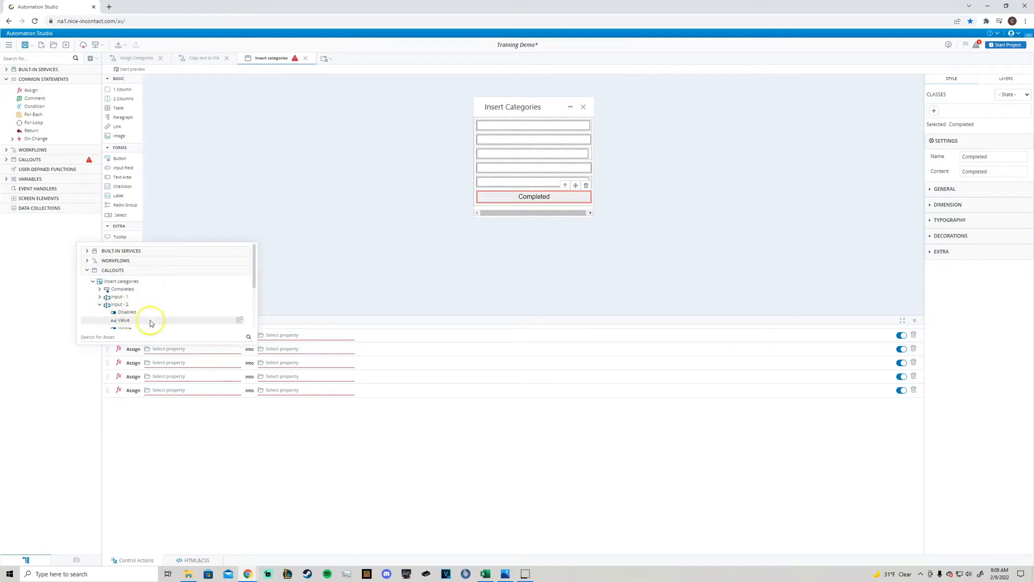
pyautogui.click(148, 321)
# Step: Set the source of the third Assign statement to the Value of Input - 3
pyautogui.click(173, 363)
pyautogui.click(120, 284)
pyautogui.click(122, 295)
pyautogui.click(126, 326)
pyautogui.scroll(-2, 134, 336)
pyautogui.click(131, 300)
# Step: Set the source of the fourth Assign statement to the Value of Input - 4
pyautogui.click(190, 376)
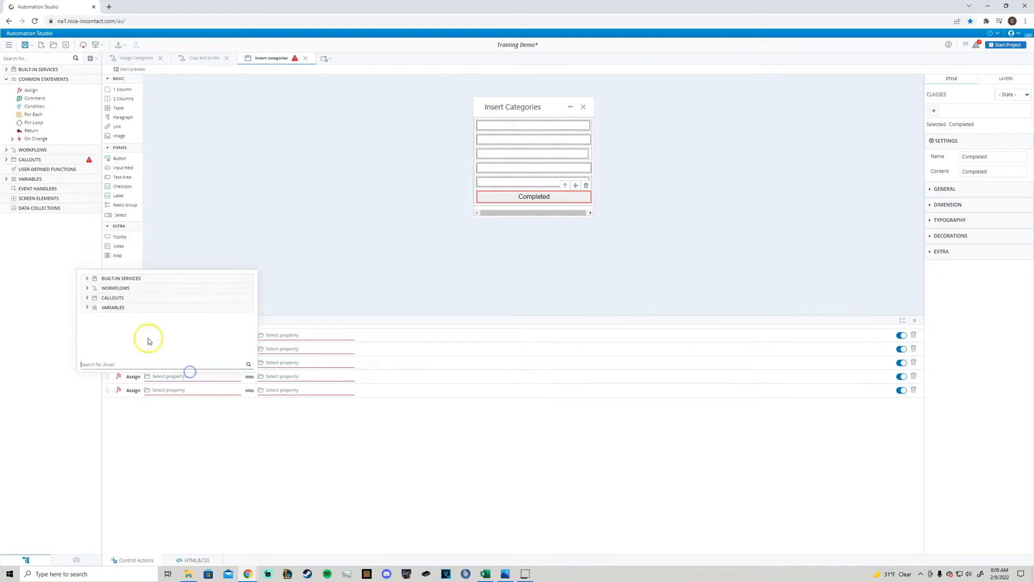
pyautogui.click(134, 300)
pyautogui.click(132, 309)
pyautogui.click(141, 347)
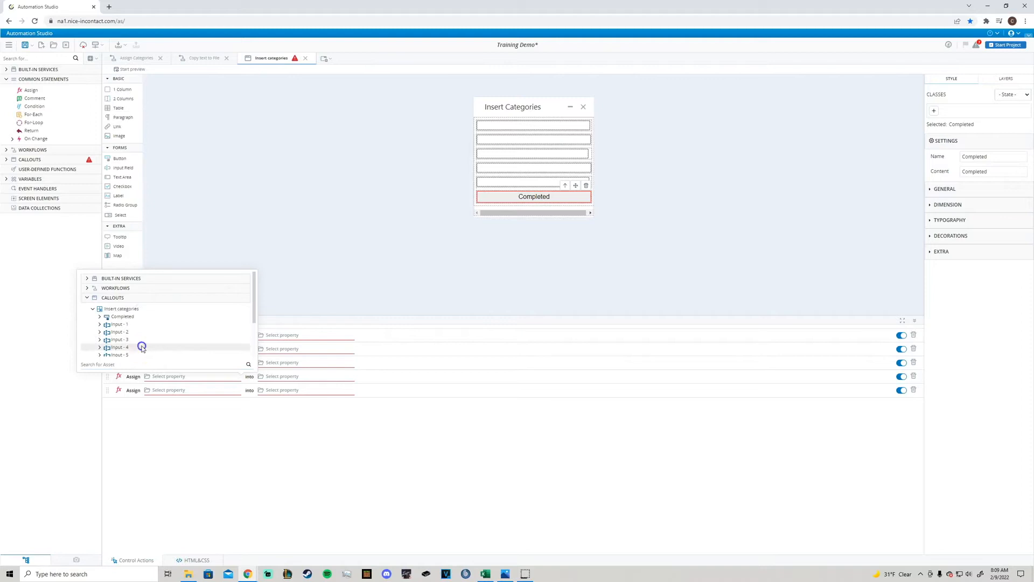
pyautogui.scroll(-3, 142, 350)
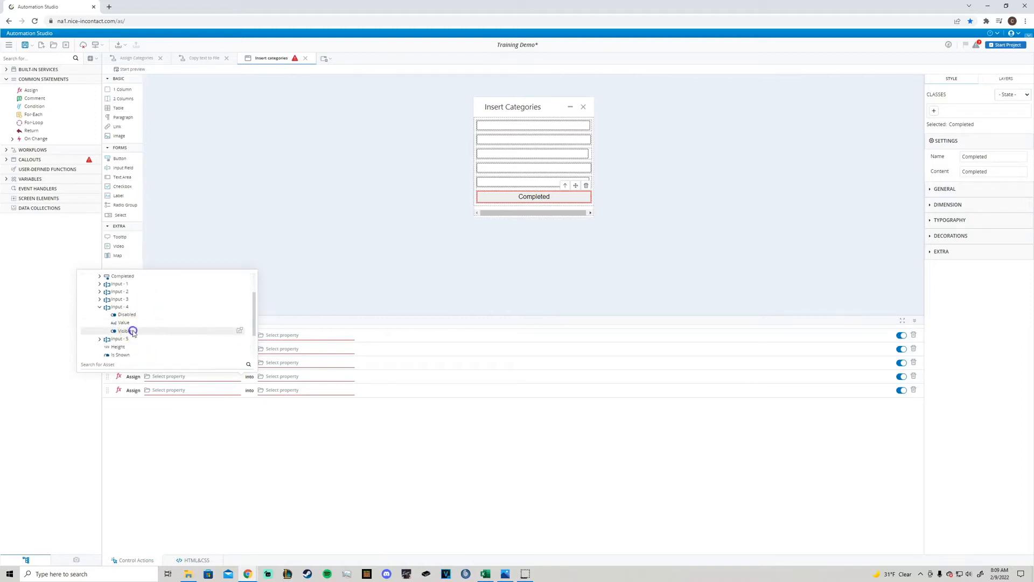
pyautogui.click(135, 332)
pyautogui.click(211, 381)
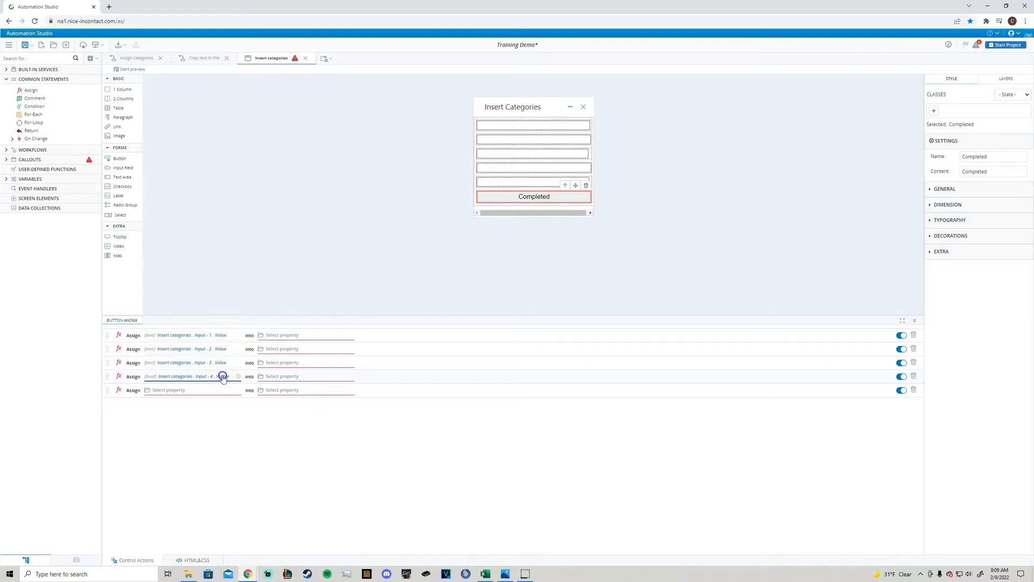
pyautogui.click(222, 377)
pyautogui.click(139, 345)
# Step: Set the source of the fifth Assign statement to the Value of Input - 5
pyautogui.click(208, 390)
pyautogui.click(143, 310)
pyautogui.click(142, 323)
pyautogui.scroll(-1, 168, 336)
pyautogui.click(134, 328)
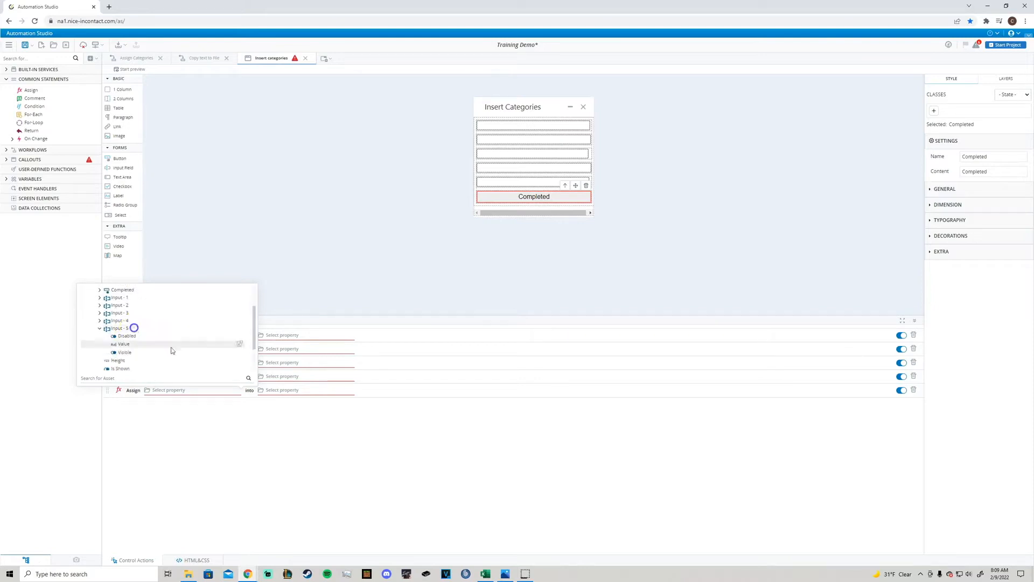
pyautogui.click(139, 343)
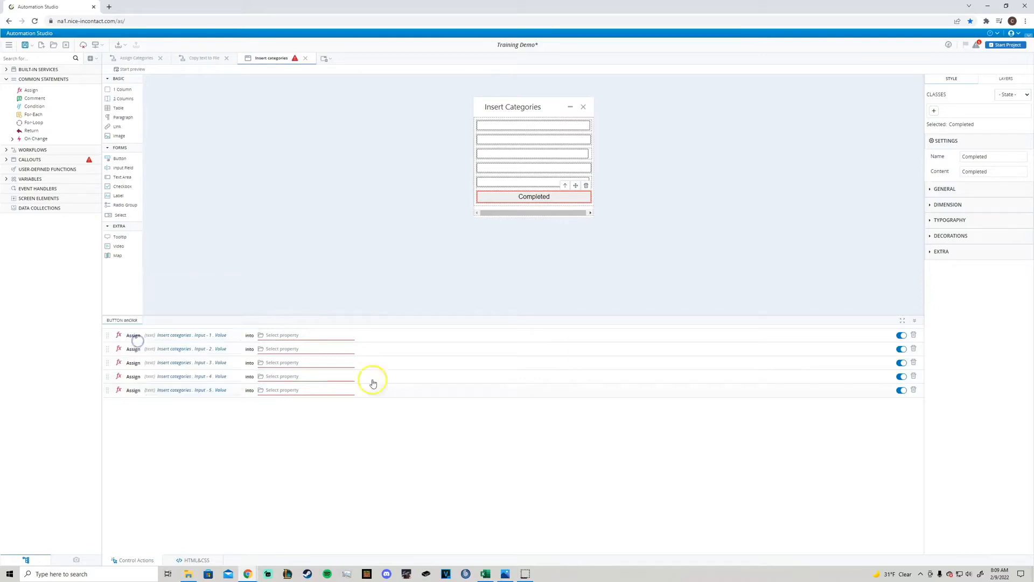
# Step: Set the targets of the first and second Assign statements to the variables Category 1 and Category 2
pyautogui.click(304, 336)
pyautogui.click(247, 256)
pyautogui.click(236, 269)
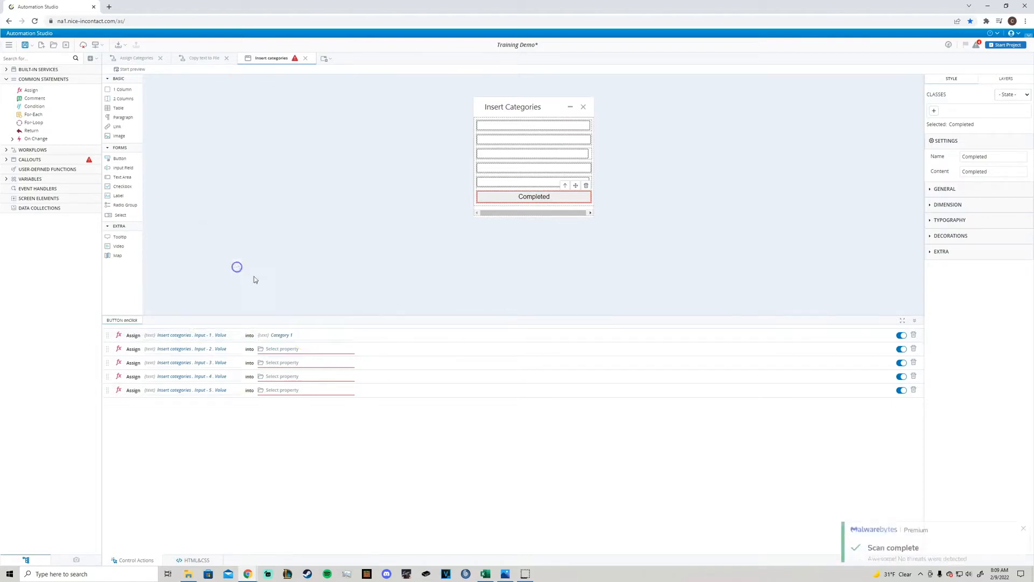
pyautogui.click(309, 349)
pyautogui.click(991, 550)
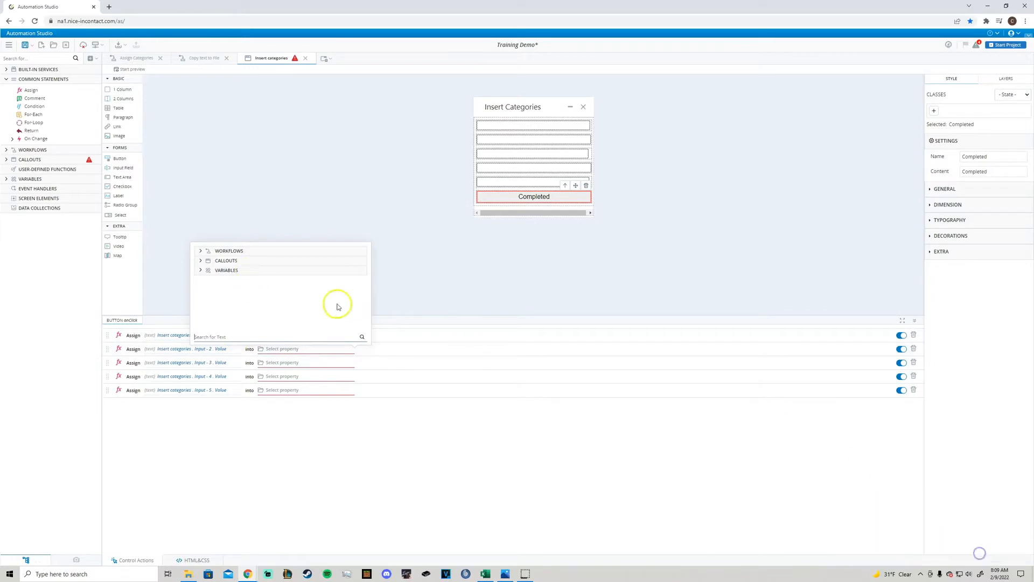
pyautogui.click(236, 262)
pyautogui.click(237, 261)
pyautogui.click(238, 271)
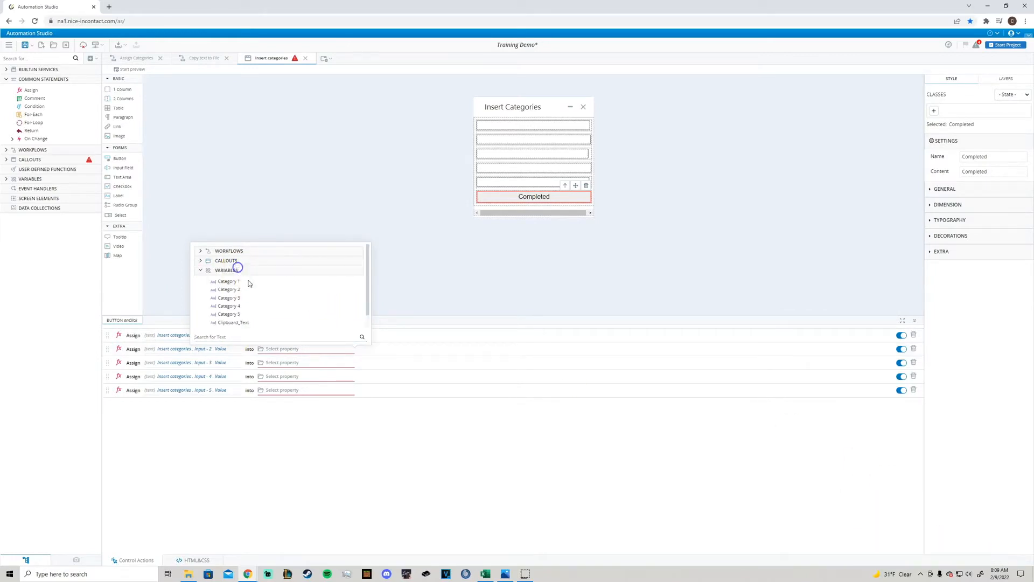
pyautogui.click(244, 291)
# Step: Set the targets of the third, fourth and fifth Assign statements to the variables Category 3, Category 4 and Category 5
pyautogui.click(282, 363)
pyautogui.click(242, 284)
pyautogui.click(250, 315)
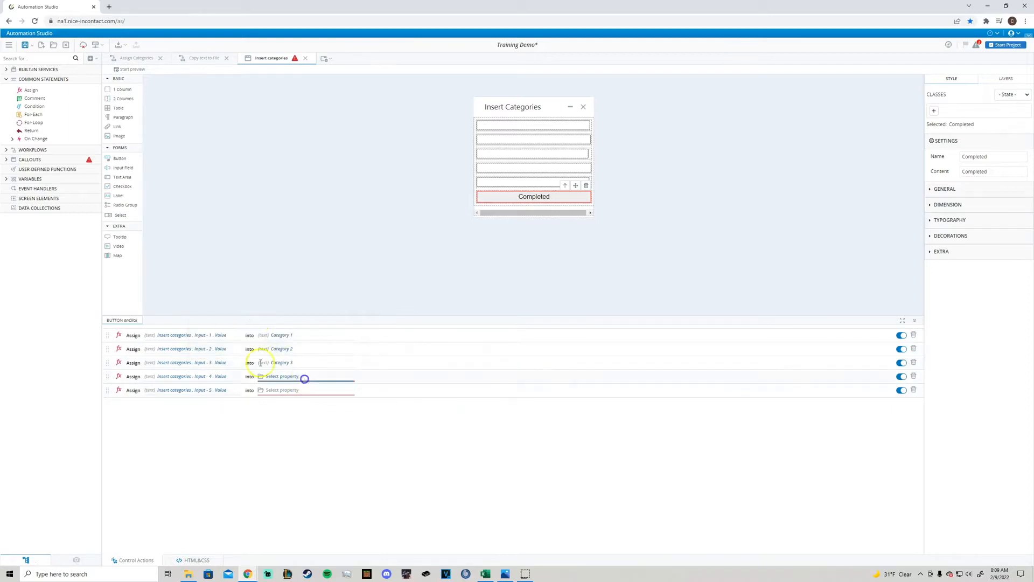
pyautogui.click(302, 377)
pyautogui.click(246, 295)
pyautogui.click(247, 332)
pyautogui.click(294, 390)
pyautogui.click(267, 312)
pyautogui.click(270, 358)
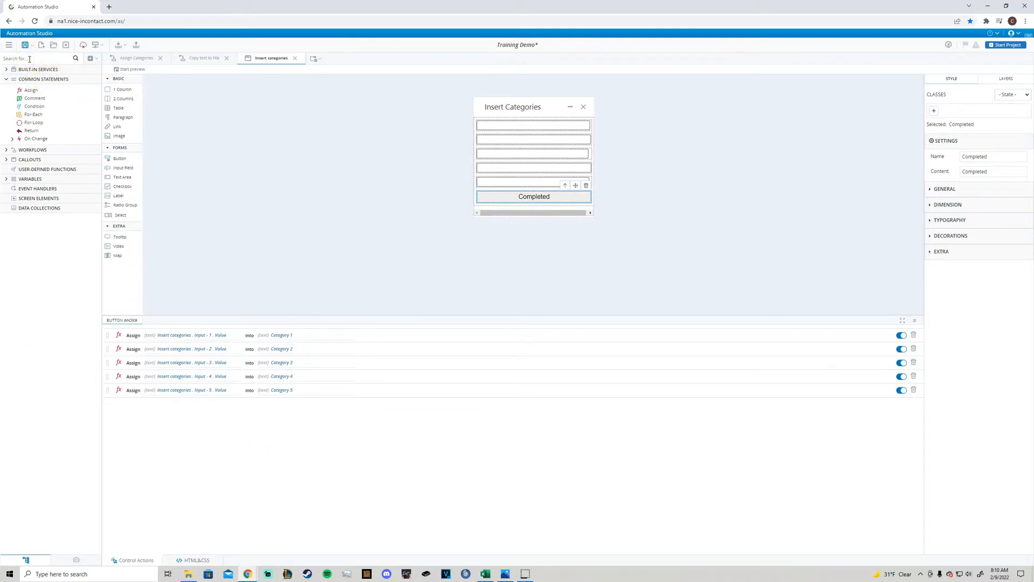
# Step: Find the Without Excel function Set Cell Value in Excel and add five such statements below the Assign statements
pyautogui.write('set cell')
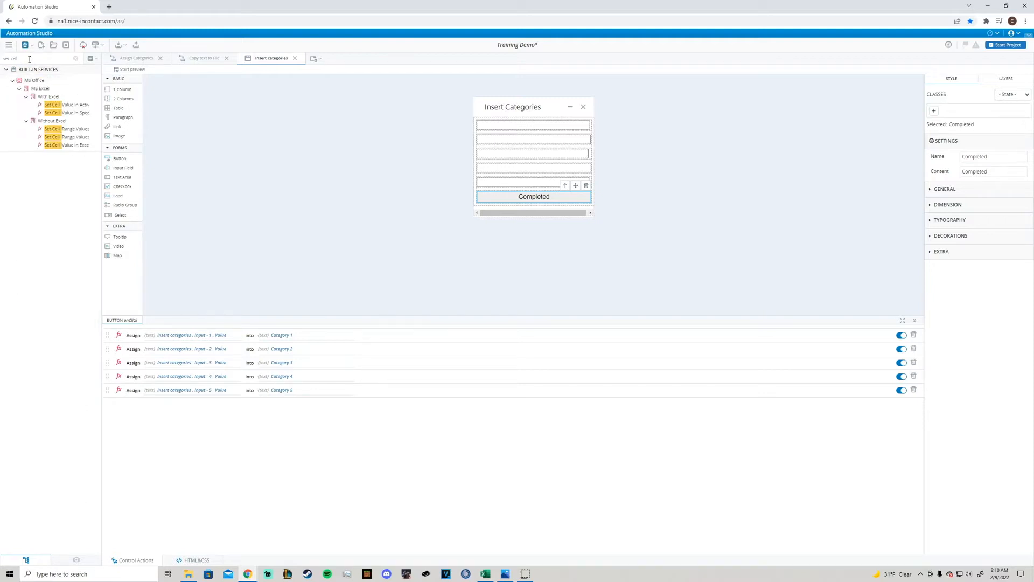
pyautogui.write(' value')
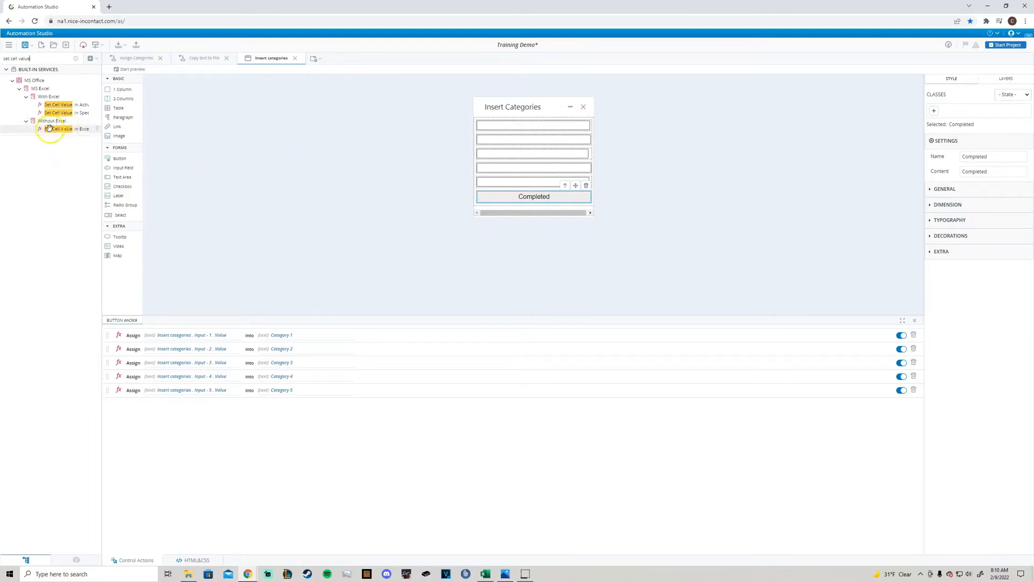
pyautogui.moveTo(67, 136); pyautogui.dragTo(173, 425)
pyautogui.moveTo(60, 129); pyautogui.dragTo(199, 460)
pyautogui.moveTo(81, 132); pyautogui.dragTo(232, 480)
pyautogui.click(288, 349)
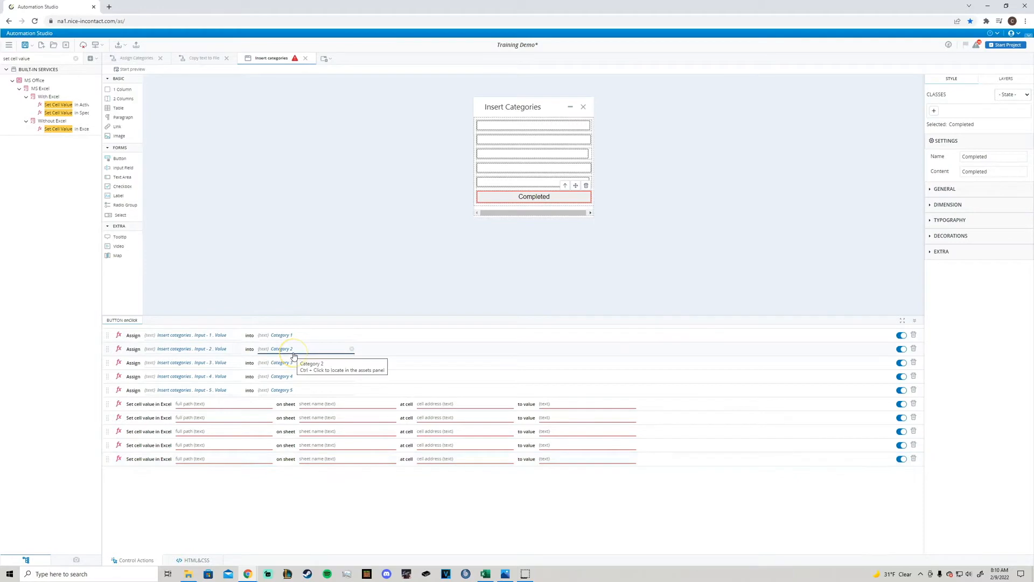
# Step: Set the full path of the first and second Set cell value statements to the variable Excel_Path
pyautogui.click(228, 405)
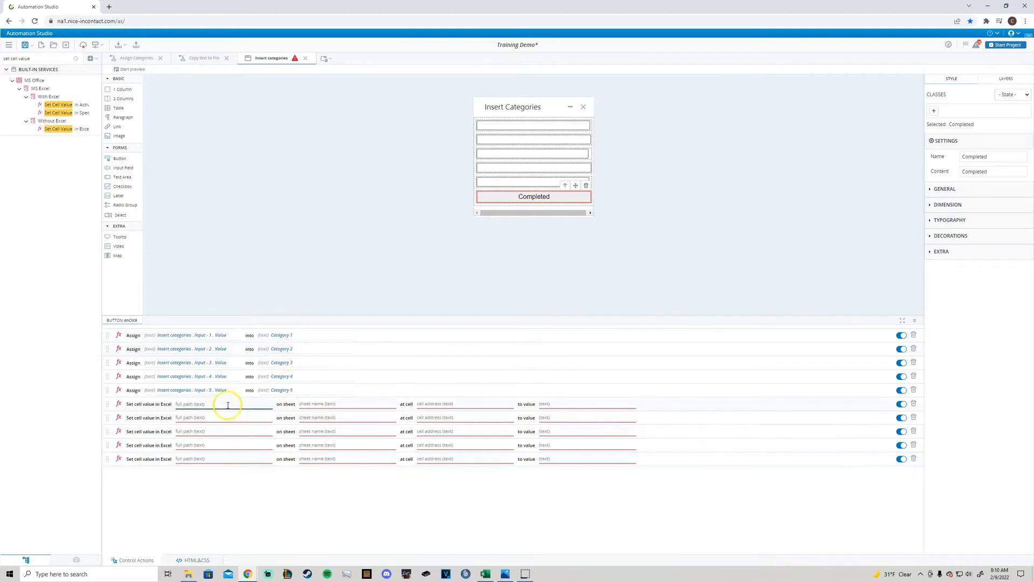
pyautogui.click(258, 404)
pyautogui.click(150, 335)
pyautogui.scroll(-3, 159, 350)
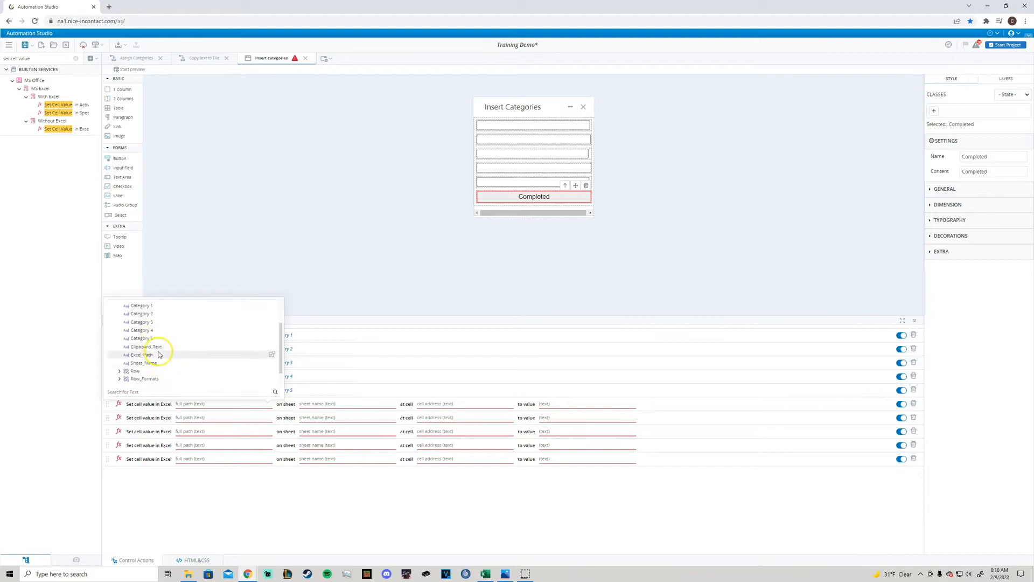
pyautogui.click(163, 354)
pyautogui.click(260, 418)
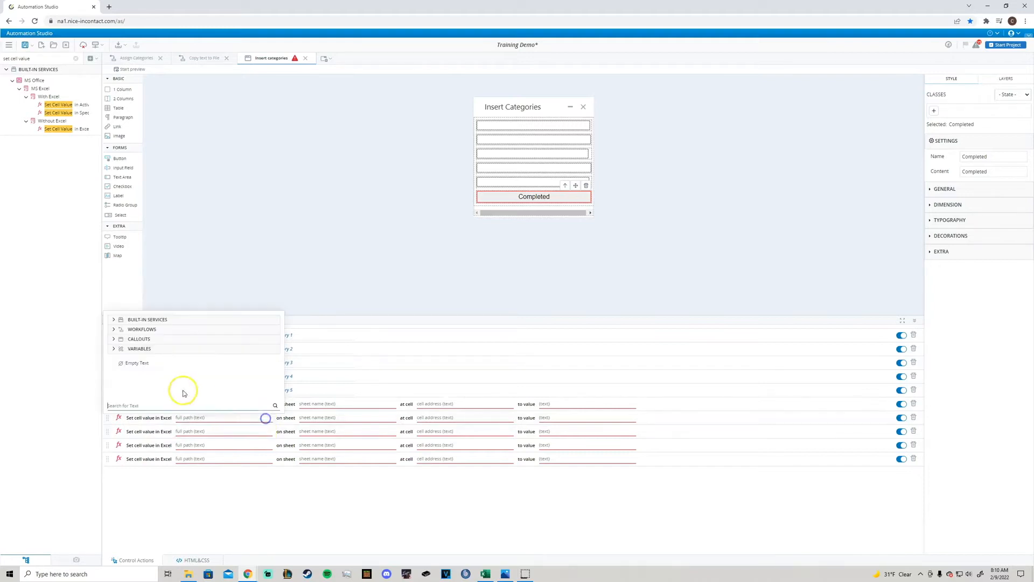
pyautogui.click(168, 350)
pyautogui.scroll(-3, 167, 348)
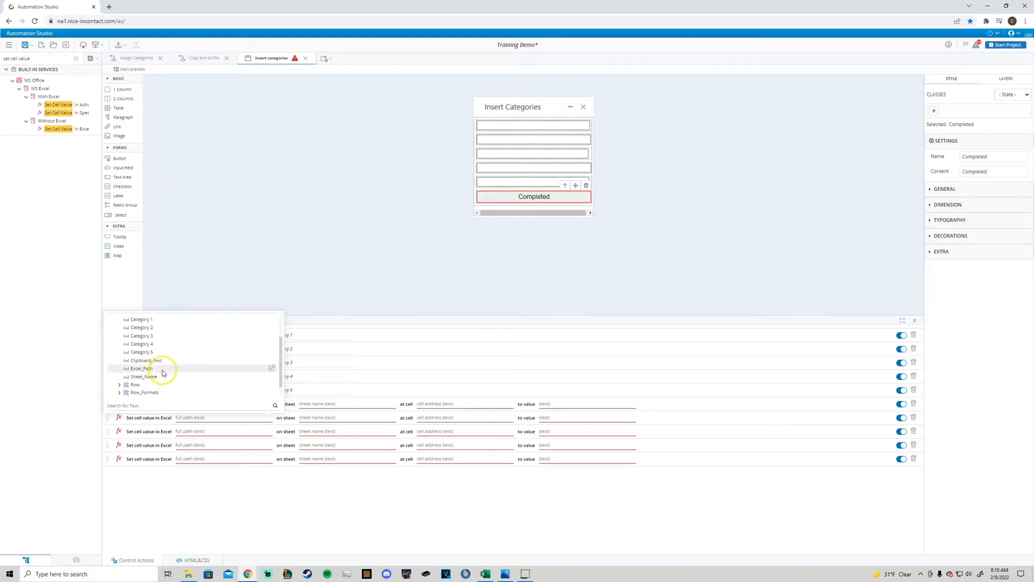
pyautogui.click(164, 370)
# Step: Set the full path of the third, fourth and fifth Set cell value statements to Excel_Path and clear the asset search
pyautogui.click(265, 431)
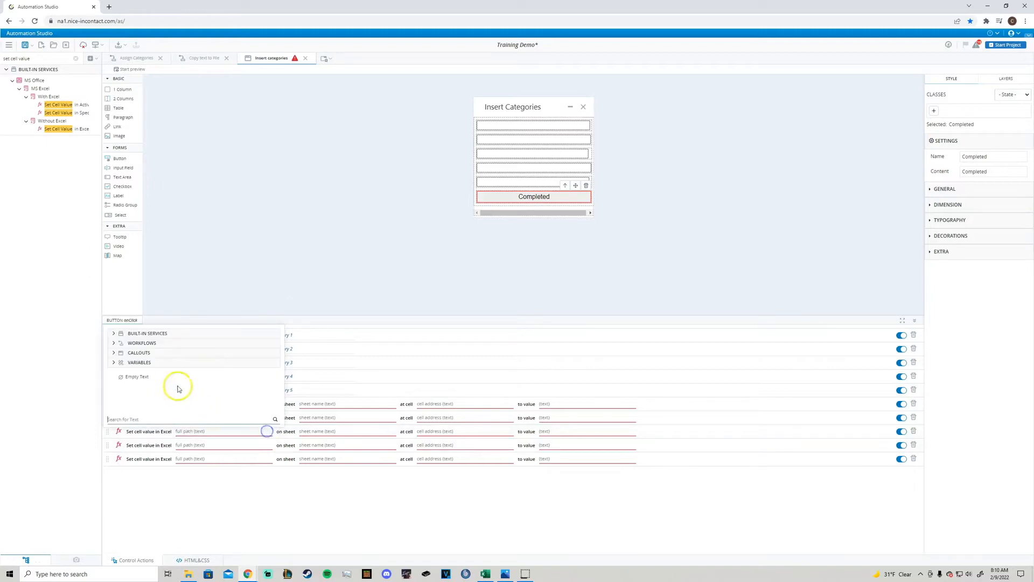
pyautogui.click(178, 361)
pyautogui.scroll(-3, 177, 362)
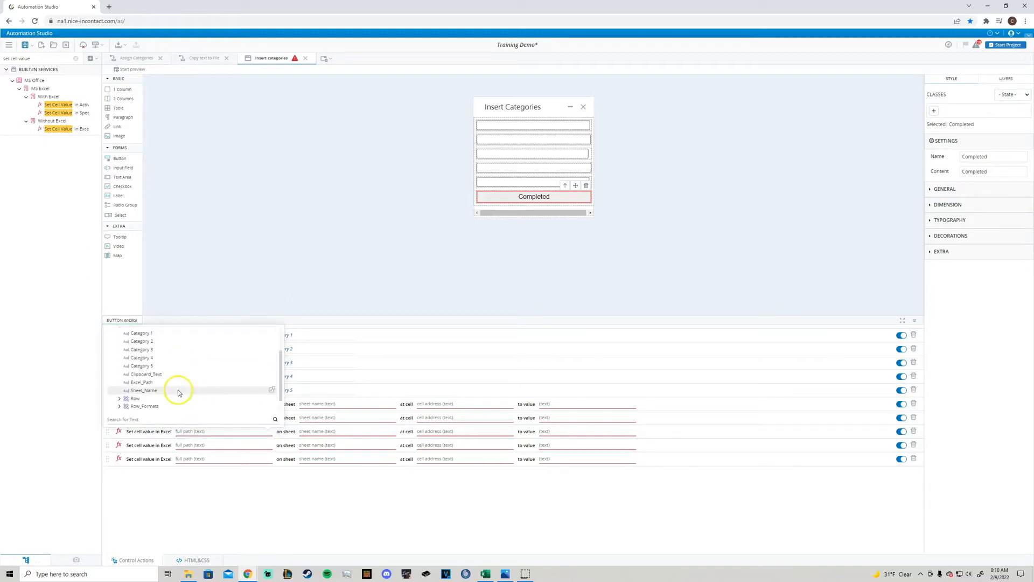
pyautogui.click(179, 383)
pyautogui.click(266, 445)
pyautogui.click(161, 377)
pyautogui.scroll(-3, 156, 398)
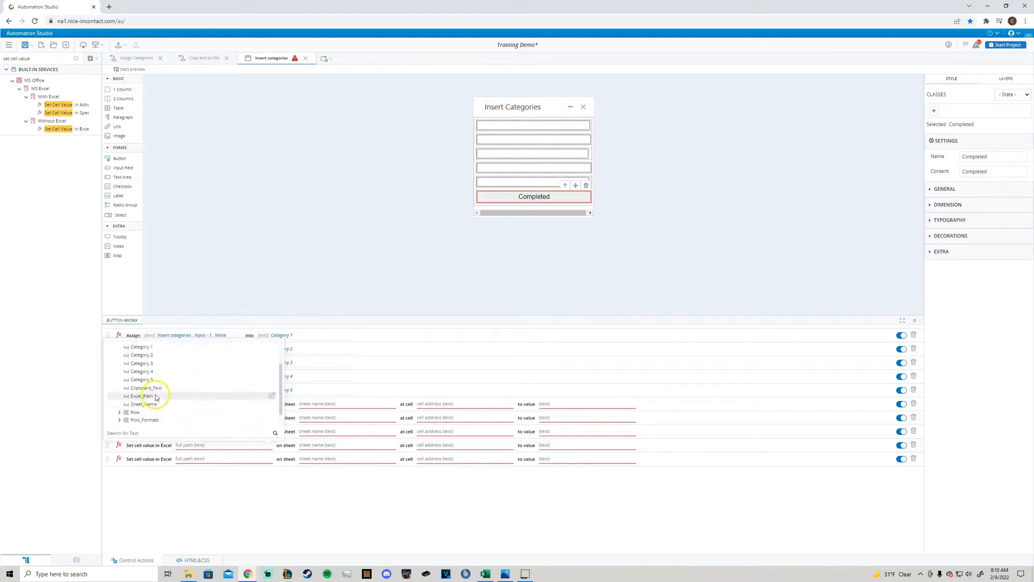
pyautogui.click(160, 396)
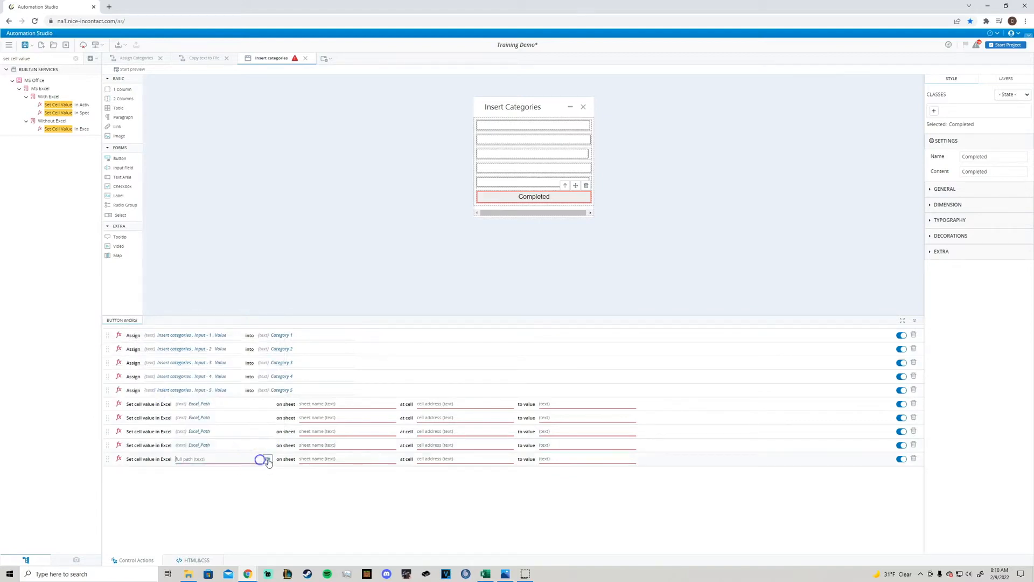
pyautogui.click(263, 459)
pyautogui.click(169, 387)
pyautogui.scroll(-3, 180, 405)
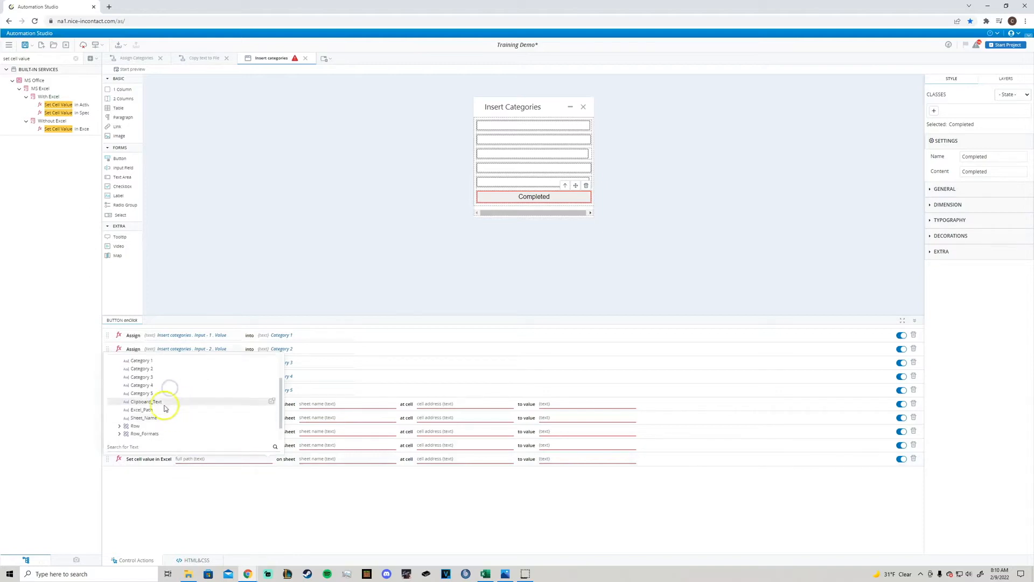
pyautogui.click(165, 409)
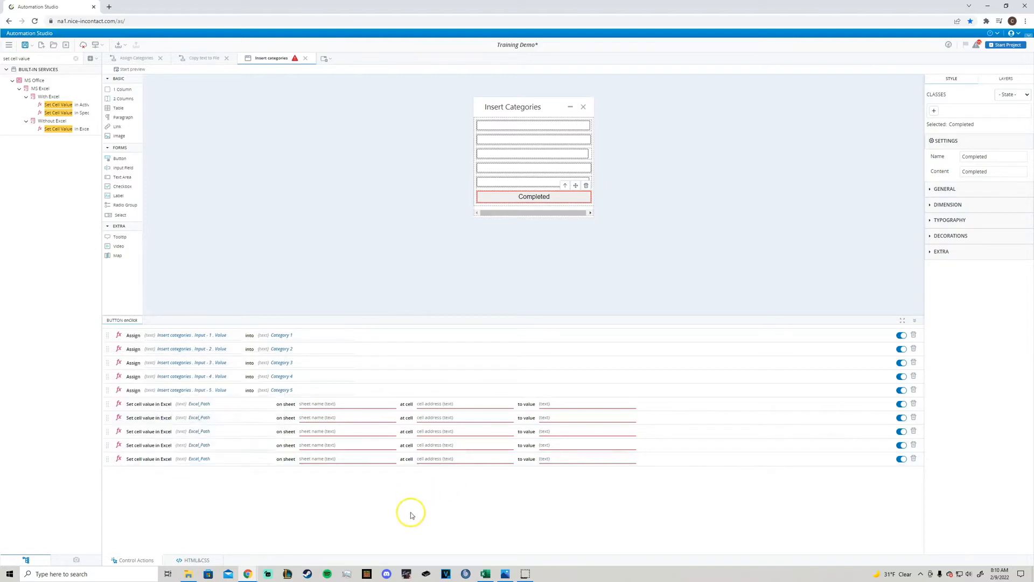
pyautogui.click(75, 59)
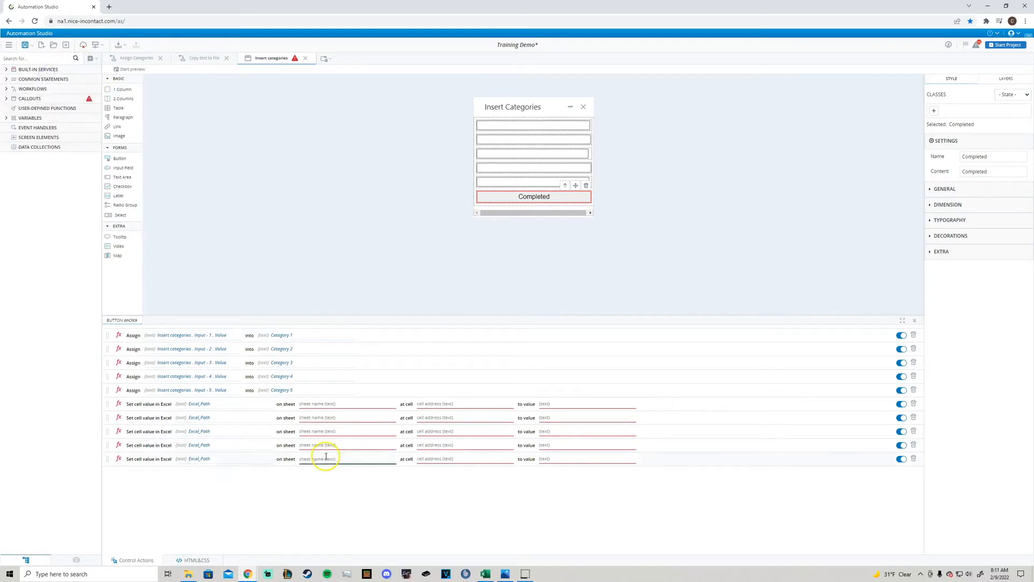
# Step: Enter the sheet names Sheet1, Sheet2, Sheet3, Sheet4 and Sheet5 in the five Set cell value statements, in order
pyautogui.click(363, 421)
pyautogui.click(344, 405)
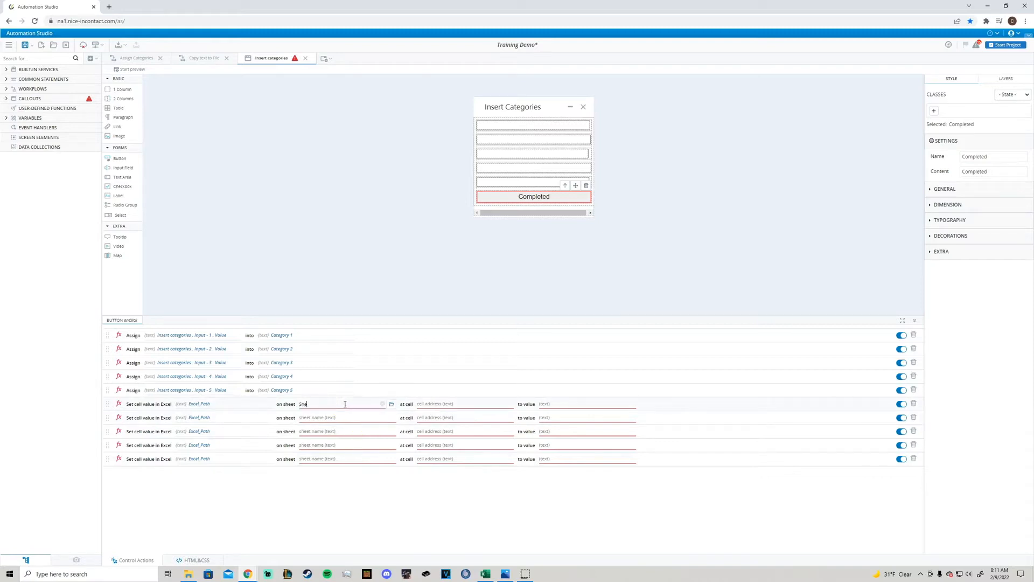
pyautogui.write('Sheet1')
pyautogui.click(338, 415)
pyautogui.click(339, 431)
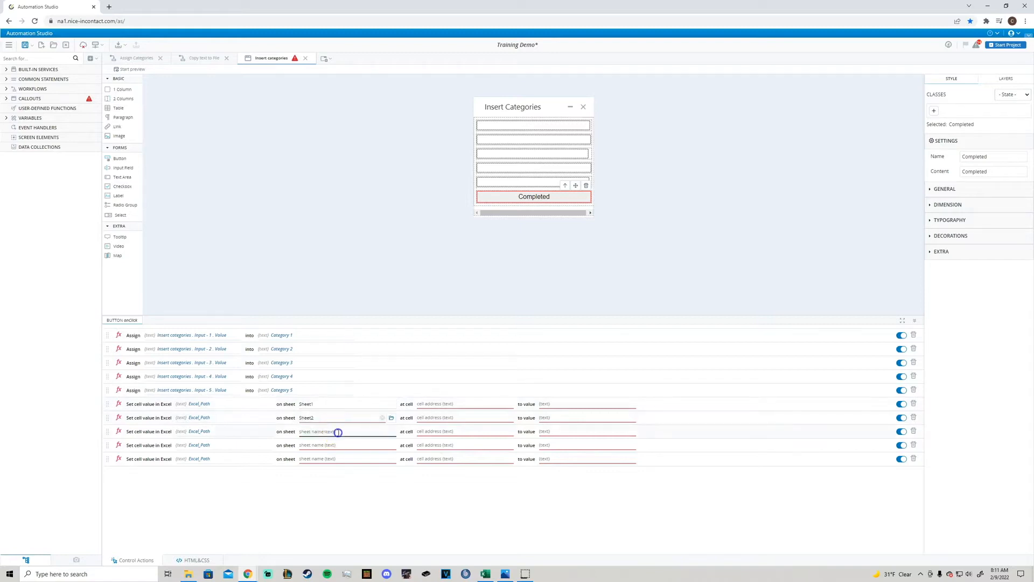
pyautogui.click(333, 445)
pyautogui.click(321, 460)
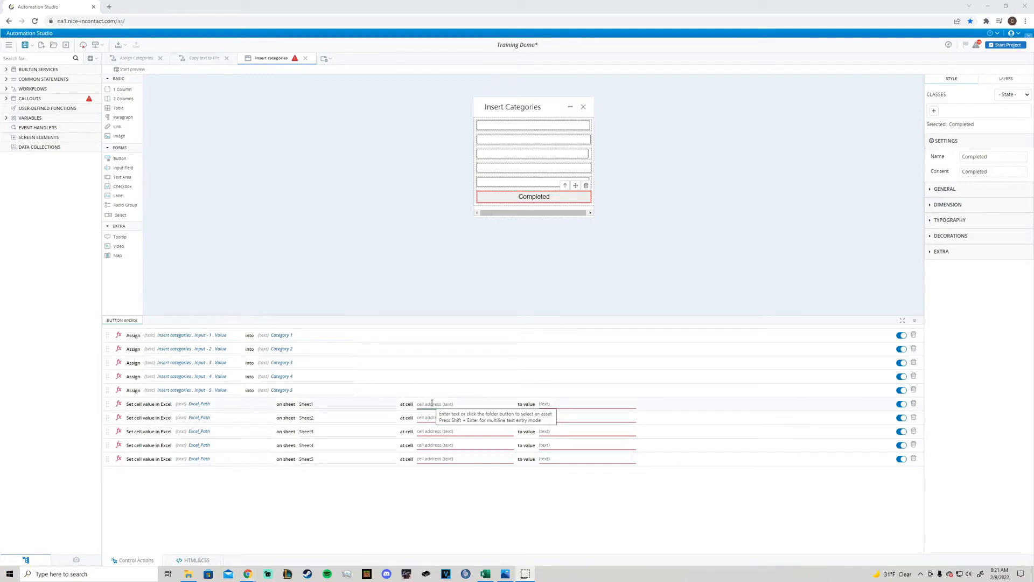
# Step: Set the cell address to A1 in all five Set cell value statements
pyautogui.click(432, 403)
pyautogui.write('1')
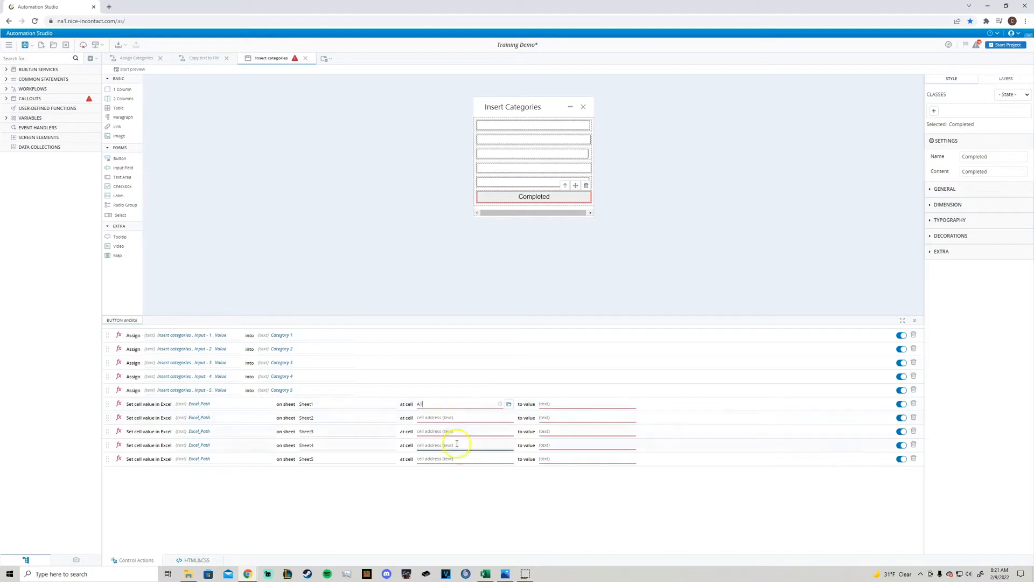
pyautogui.click(459, 418)
pyautogui.write('A1')
pyautogui.click(447, 431)
pyautogui.write('A1')
pyautogui.click(442, 444)
pyautogui.write('A')
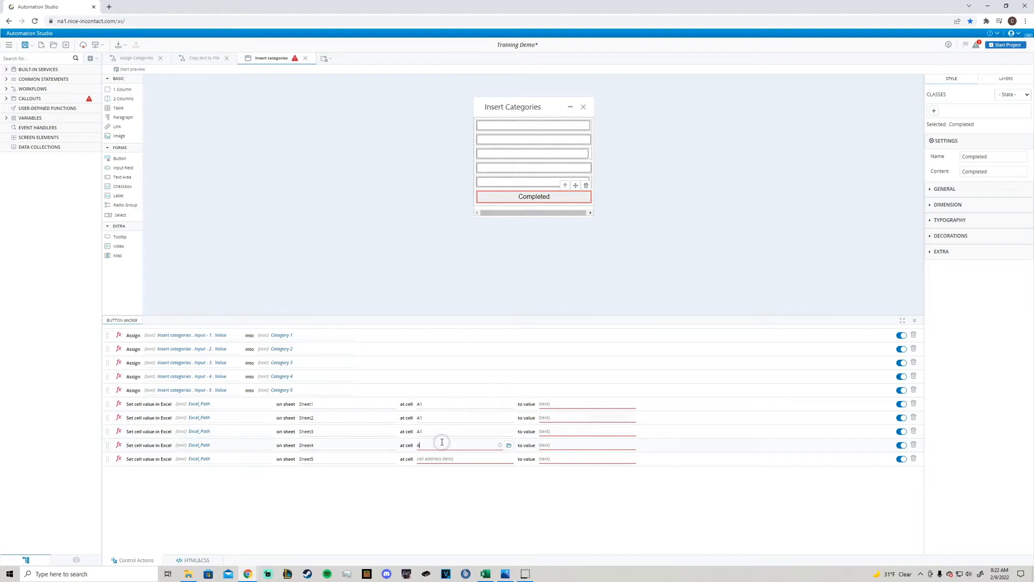
pyautogui.write('1')
pyautogui.click(432, 459)
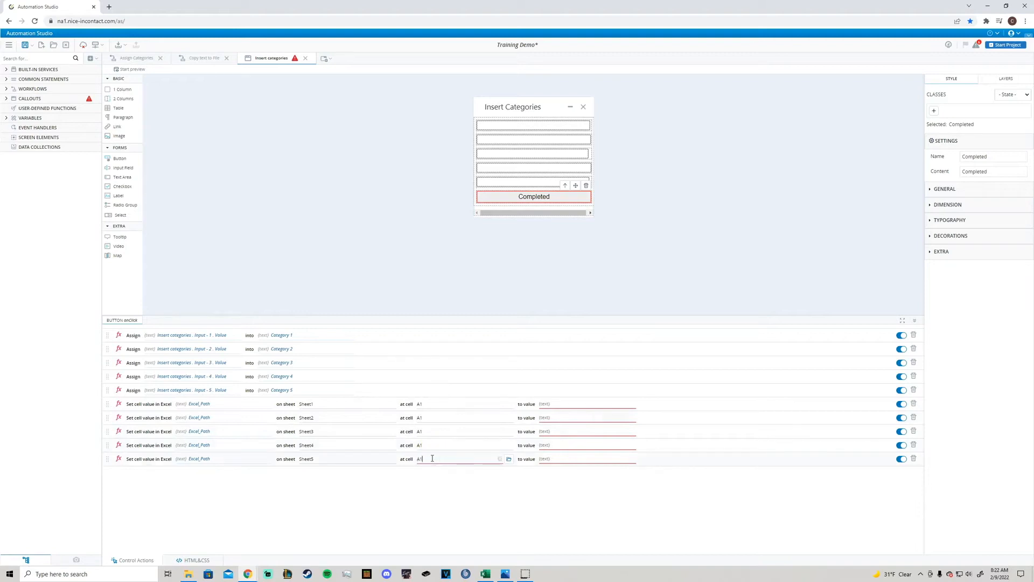
pyautogui.click(472, 494)
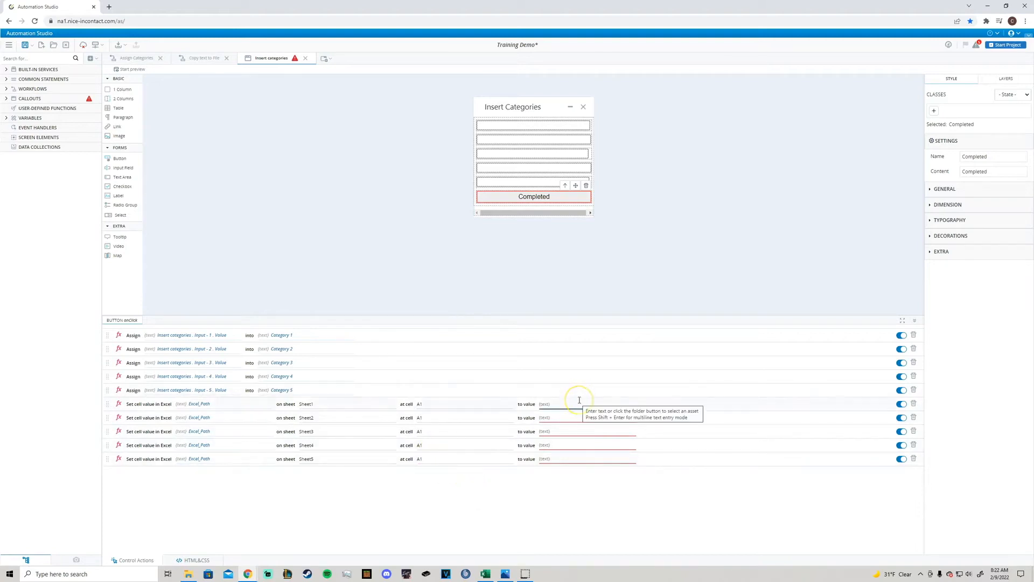
# Step: Set the values written by the first and second Set cell value statements to the variables Category 1 and Category 2
pyautogui.click(629, 402)
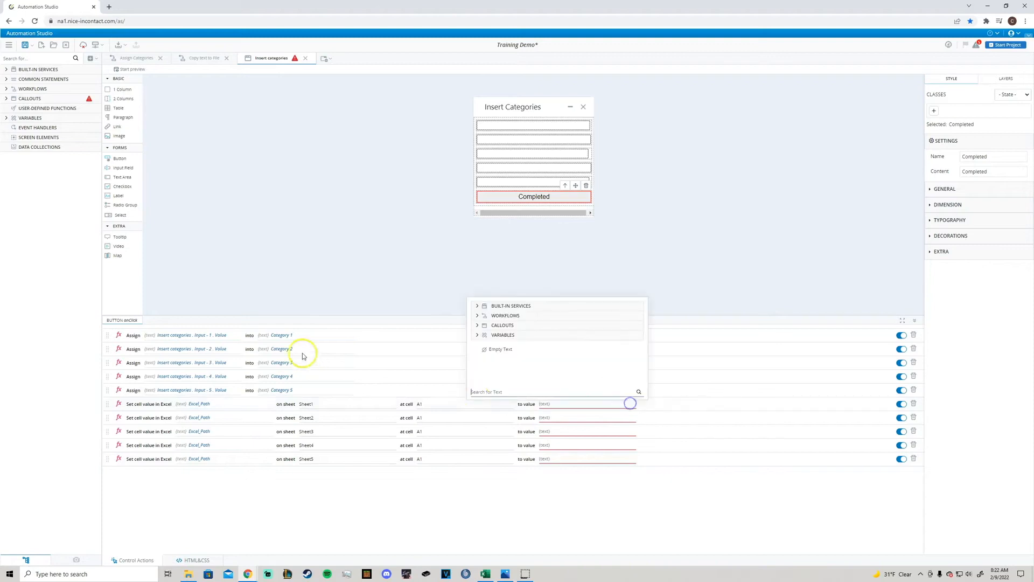
pyautogui.click(527, 336)
pyautogui.click(530, 346)
pyautogui.click(632, 418)
pyautogui.click(511, 347)
pyautogui.click(515, 368)
# Step: Set the values written by the third, fourth and fifth Set cell value statements to Category 3, Category 4 and Category 5
pyautogui.click(631, 432)
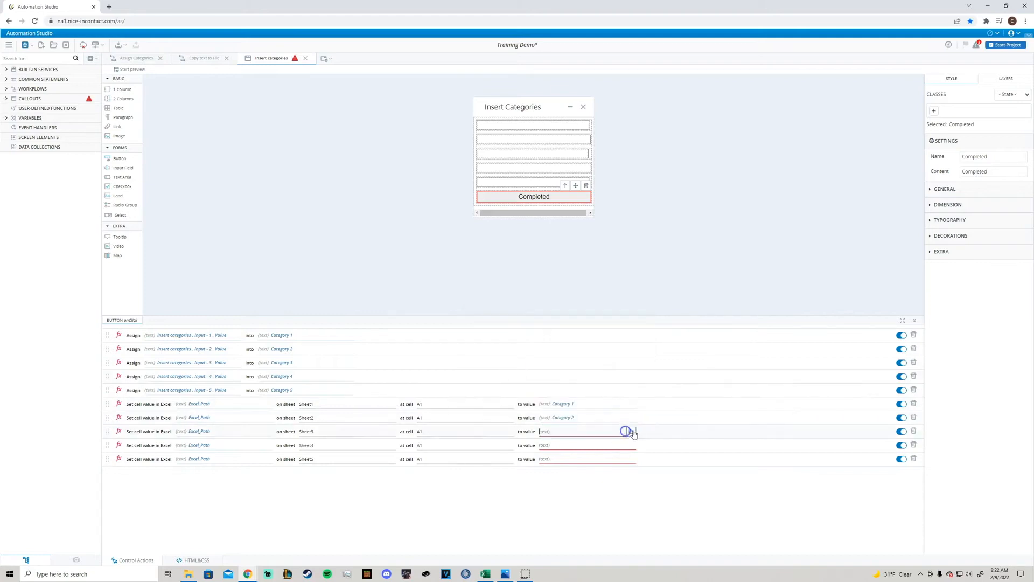
pyautogui.click(531, 362)
pyautogui.click(535, 390)
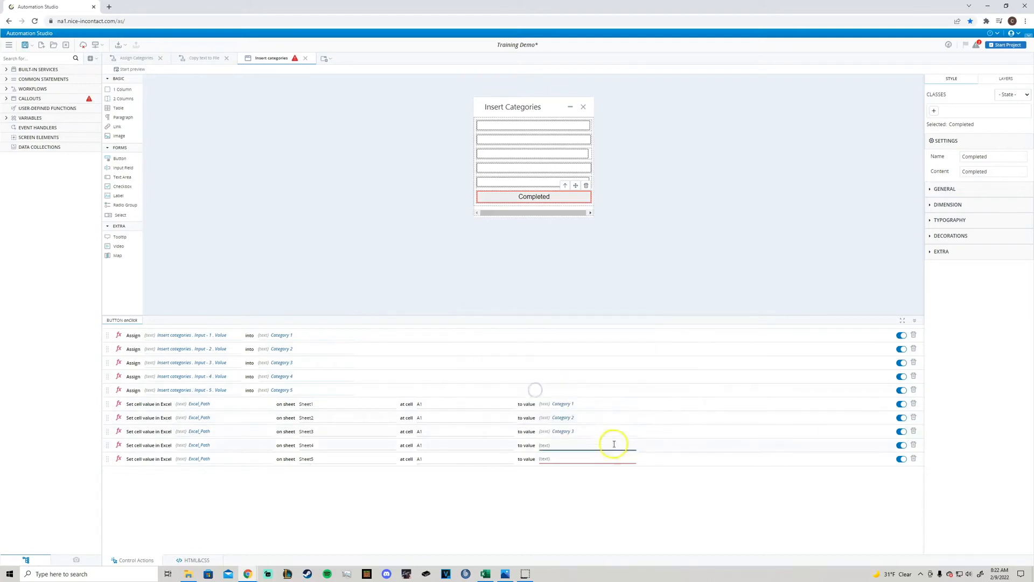
pyautogui.click(631, 445)
pyautogui.click(534, 376)
pyautogui.click(528, 411)
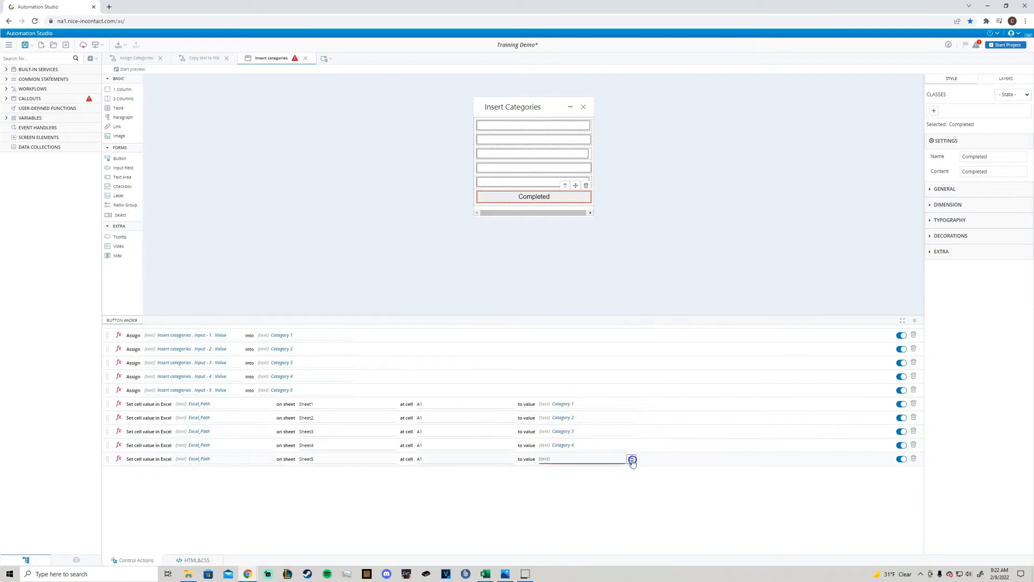
pyautogui.click(631, 461)
pyautogui.click(506, 386)
pyautogui.click(521, 434)
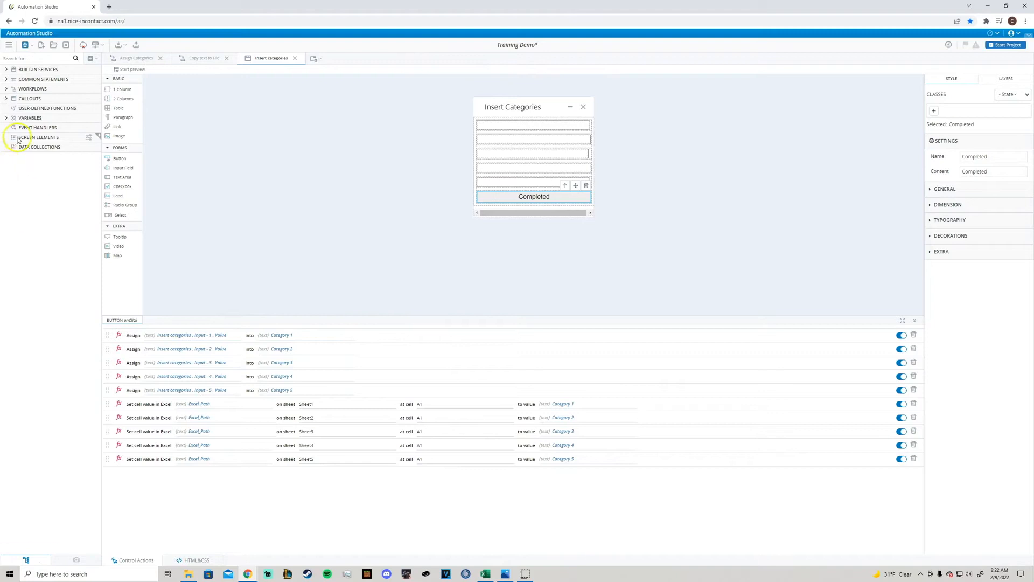
# Step: Add the Insert categories callout's Close function after the last Set cell value statement
pyautogui.click(36, 98)
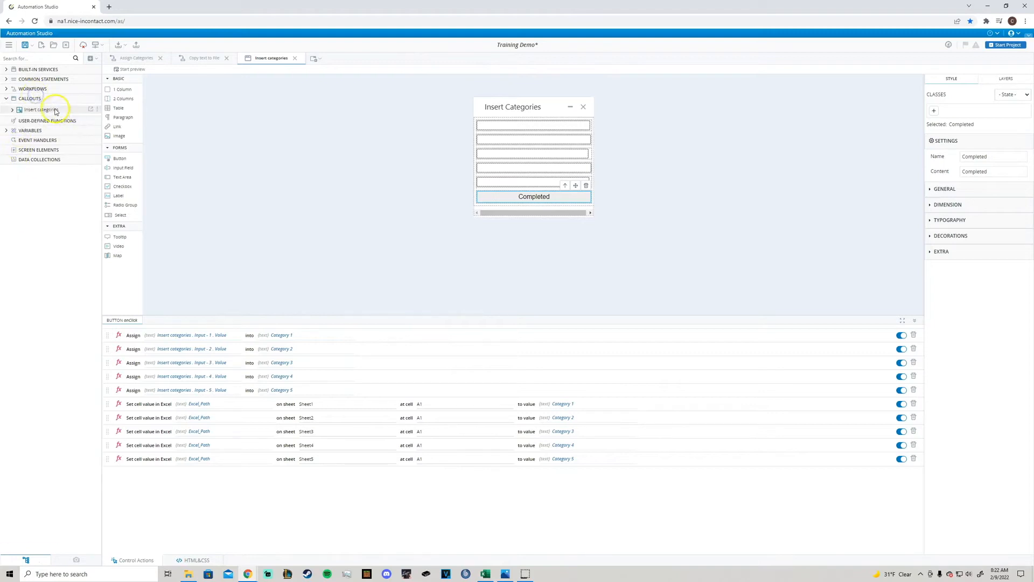
pyautogui.click(53, 110)
pyautogui.moveTo(37, 166); pyautogui.dragTo(241, 484)
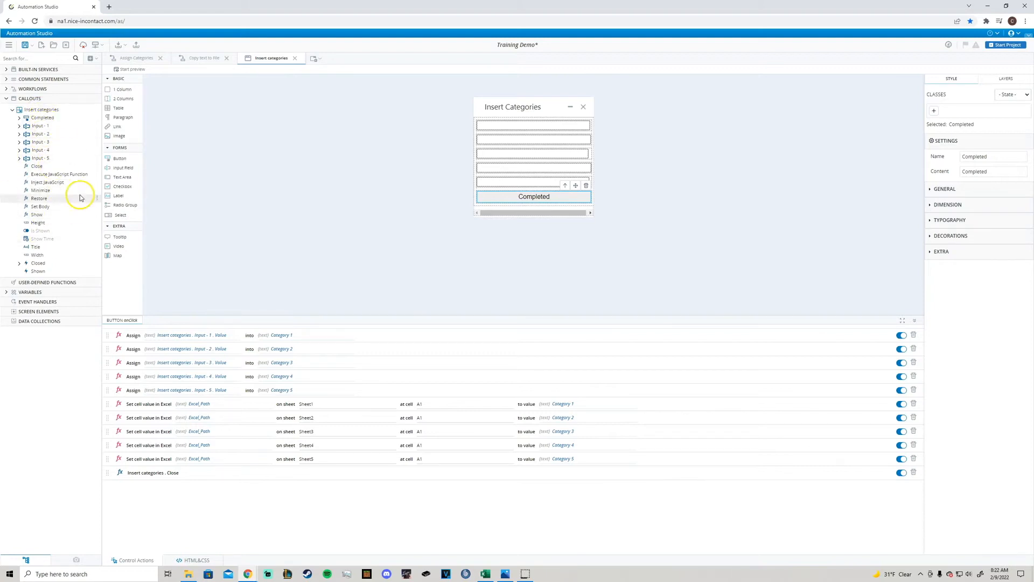
pyautogui.click(29, 98)
# Step: Add the Assign Categories workflow's Start workflow action after the Close statement
pyautogui.click(39, 88)
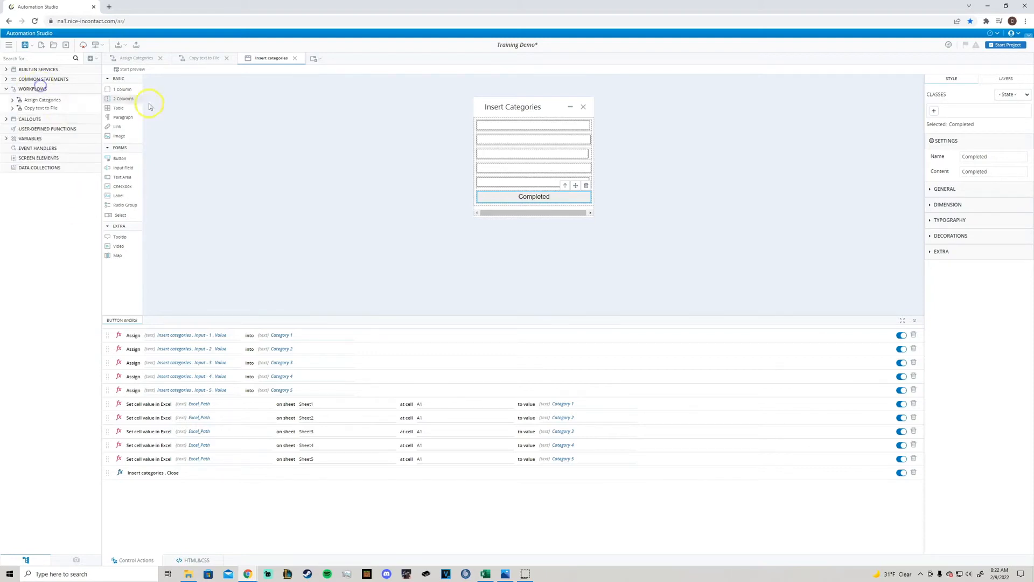
pyautogui.click(12, 100)
pyautogui.moveTo(37, 156); pyautogui.dragTo(233, 487)
pyautogui.click(13, 100)
pyautogui.click(39, 89)
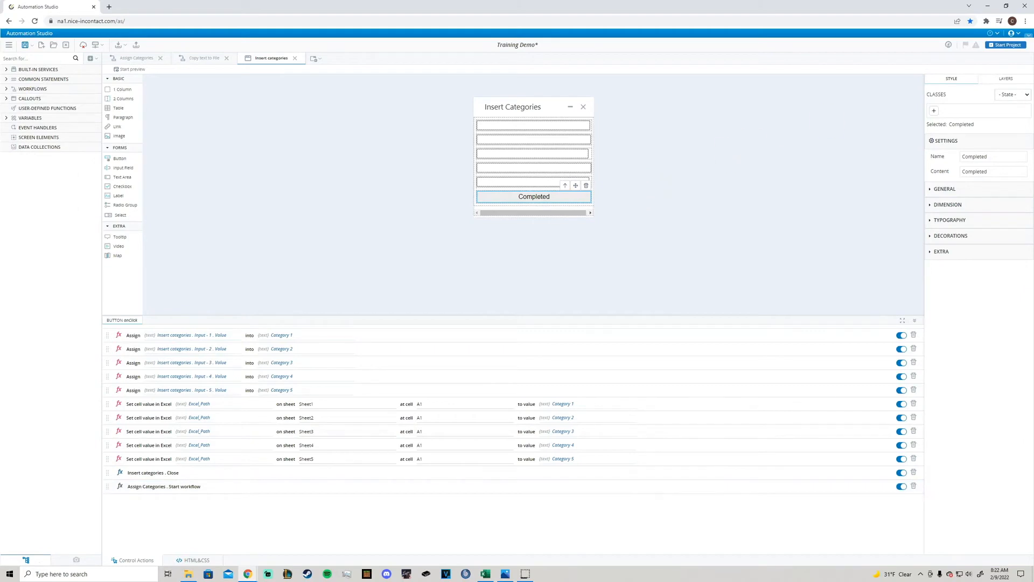
pyautogui.hotkey('alt', 'Tab')
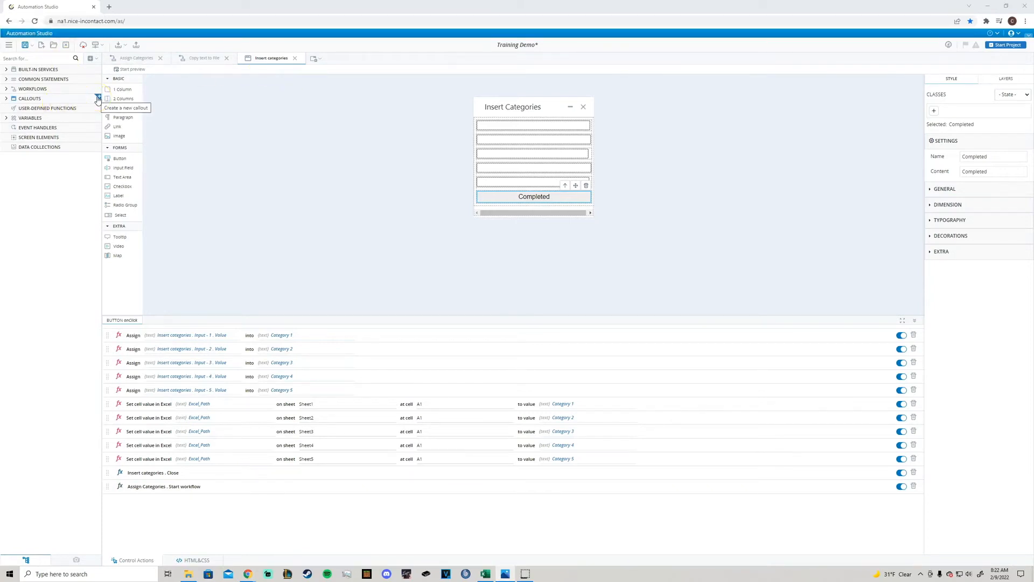
# Step: Create a new callout and rename it Select Category
pyautogui.click(97, 98)
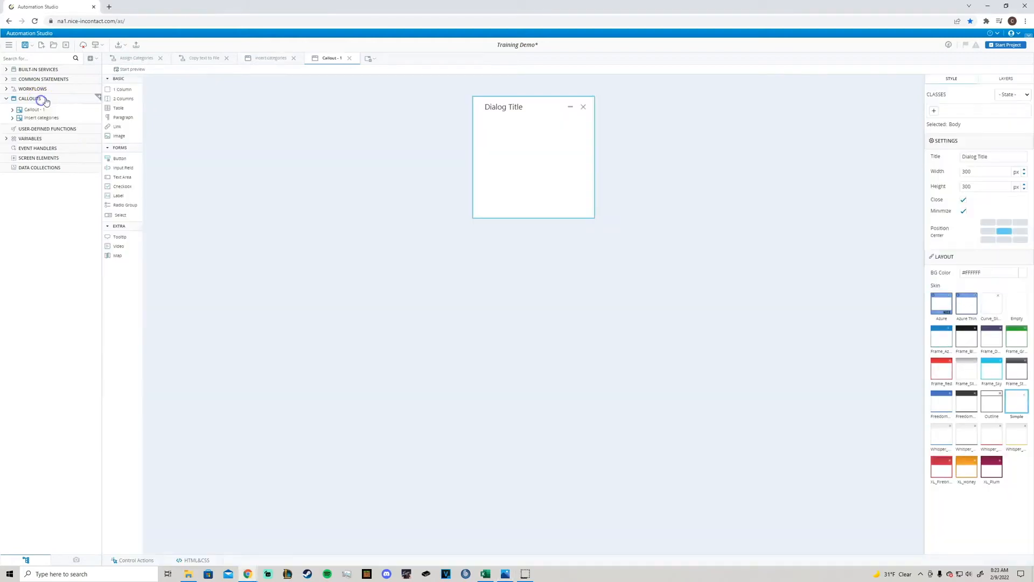
pyautogui.click(98, 110)
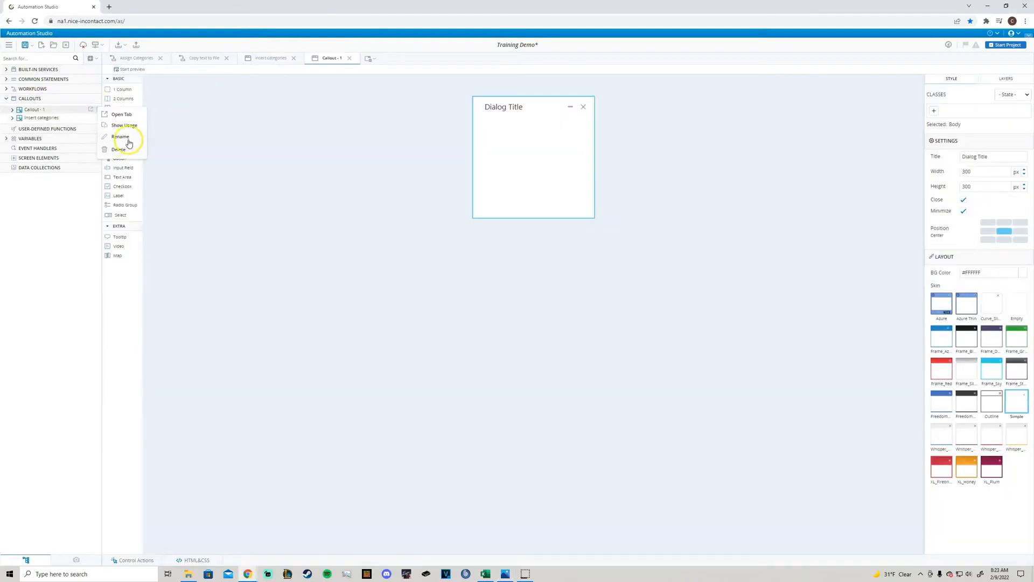
pyautogui.click(128, 139)
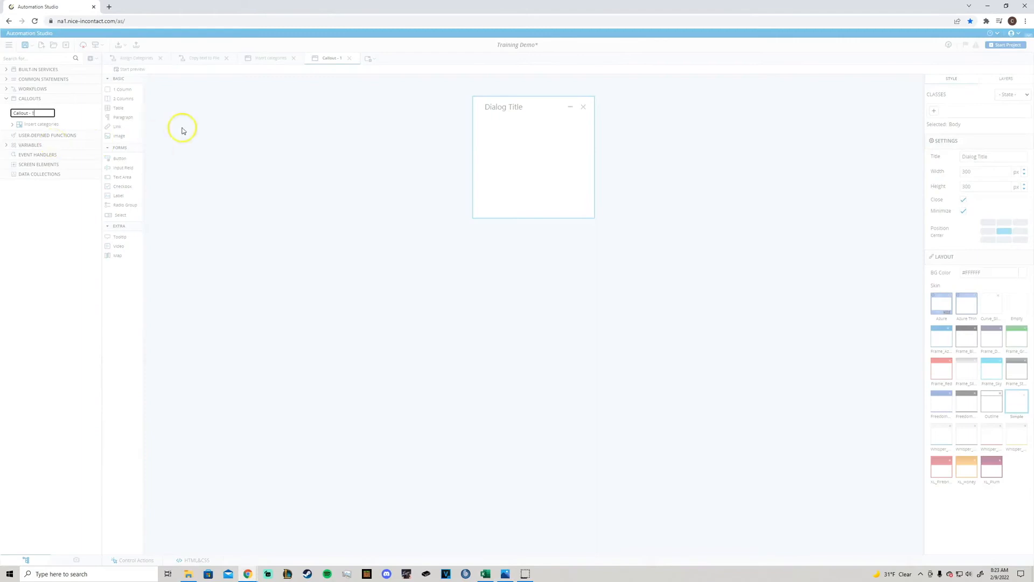
pyautogui.tripleClick(29, 113)
pyautogui.press('Return')
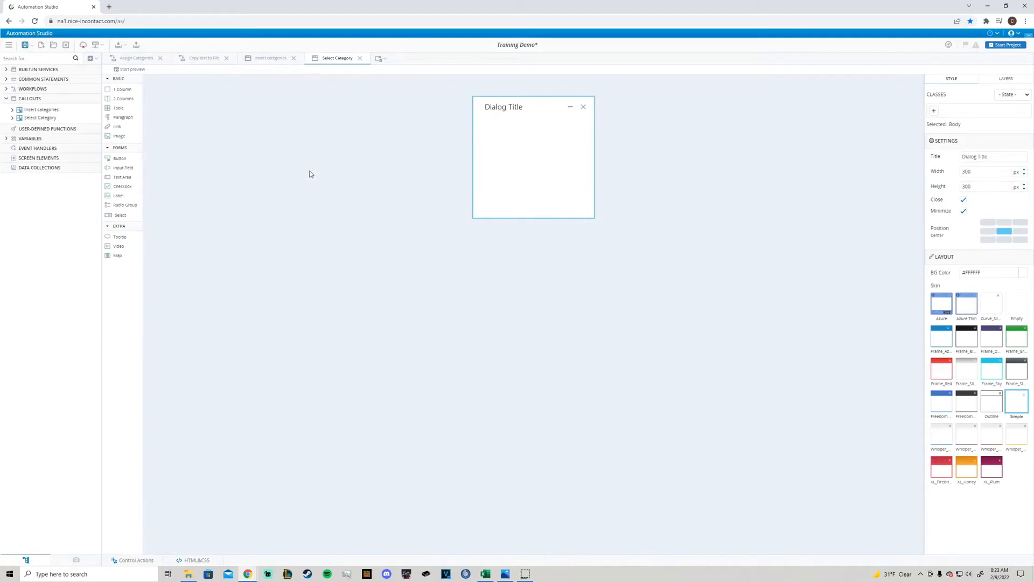
# Step: Set the callout's title to Data Categories and insert a static table with 6 rows and 1 column in its body
pyautogui.moveTo(994, 156); pyautogui.dragTo(951, 156)
pyautogui.write('Data Categories')
pyautogui.moveTo(116, 108); pyautogui.dragTo(535, 149)
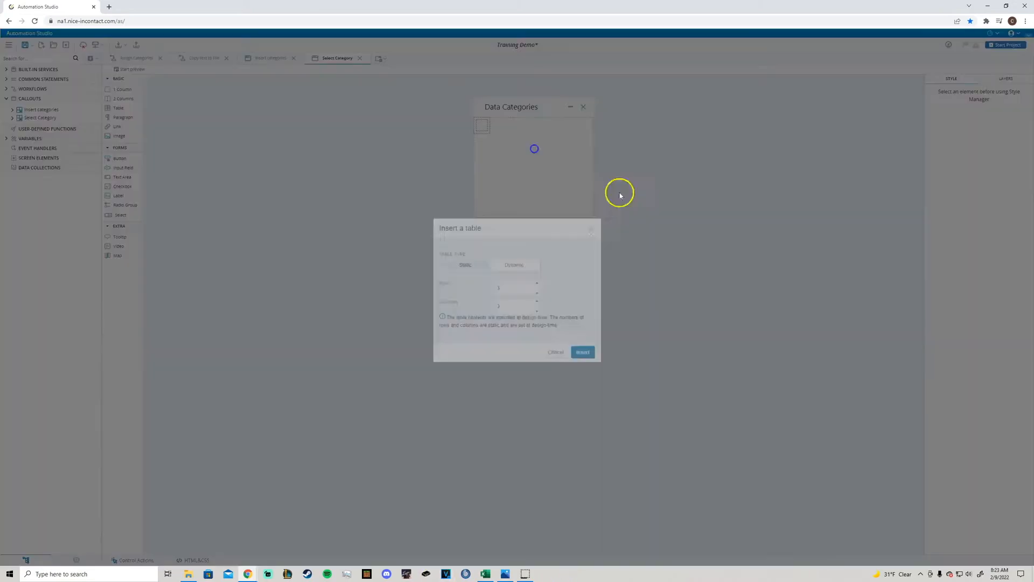
pyautogui.doubleClick(499, 295)
pyautogui.write('6')
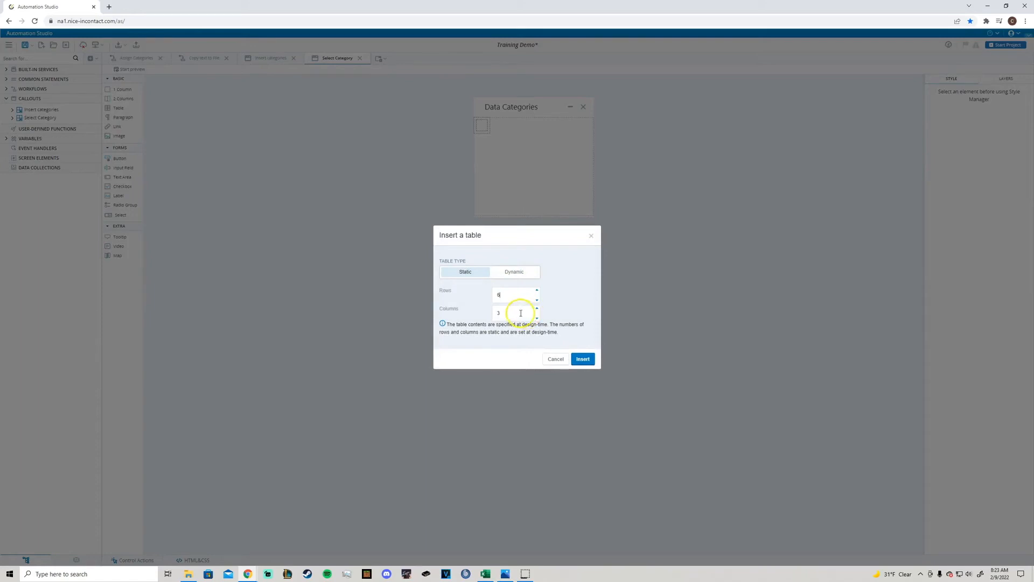
pyautogui.click(585, 360)
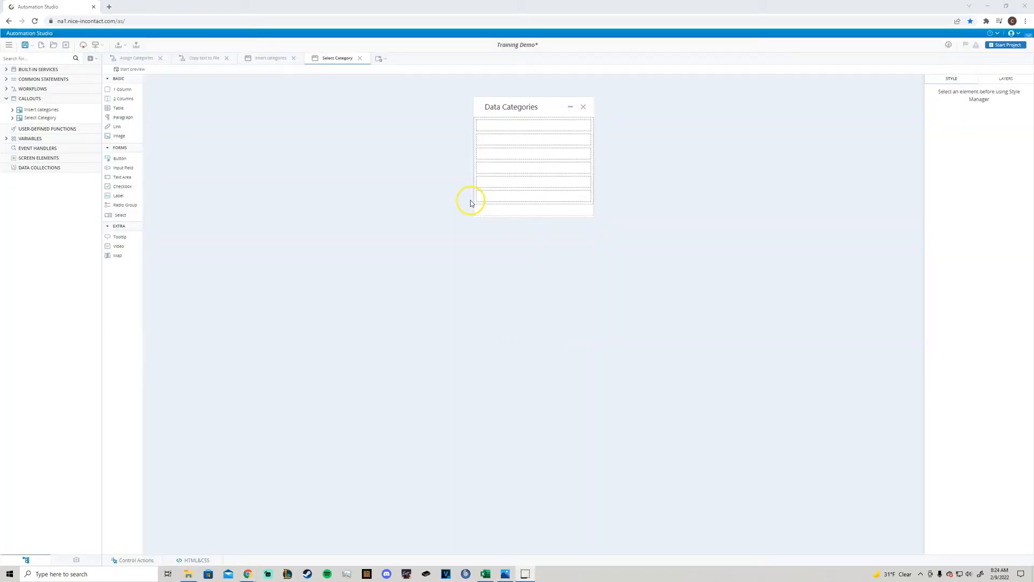
# Step: Place one button in each of the table's second to sixth rows, leaving the first row empty
pyautogui.moveTo(119, 158); pyautogui.dragTo(504, 138)
pyautogui.moveTo(119, 157); pyautogui.dragTo(492, 156)
pyautogui.moveTo(124, 158); pyautogui.dragTo(492, 172)
pyautogui.moveTo(127, 157); pyautogui.dragTo(488, 186)
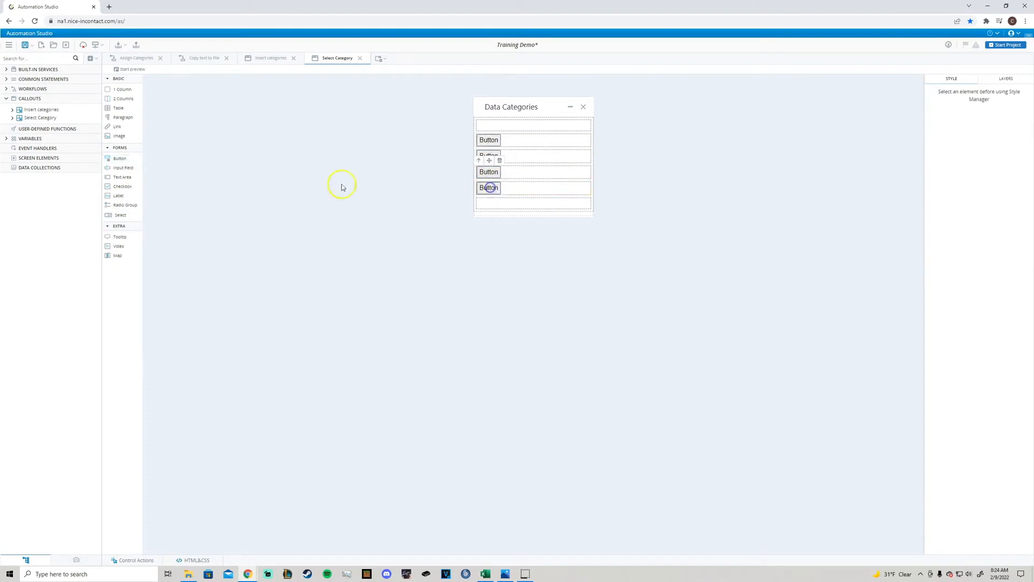
pyautogui.moveTo(127, 157); pyautogui.dragTo(491, 204)
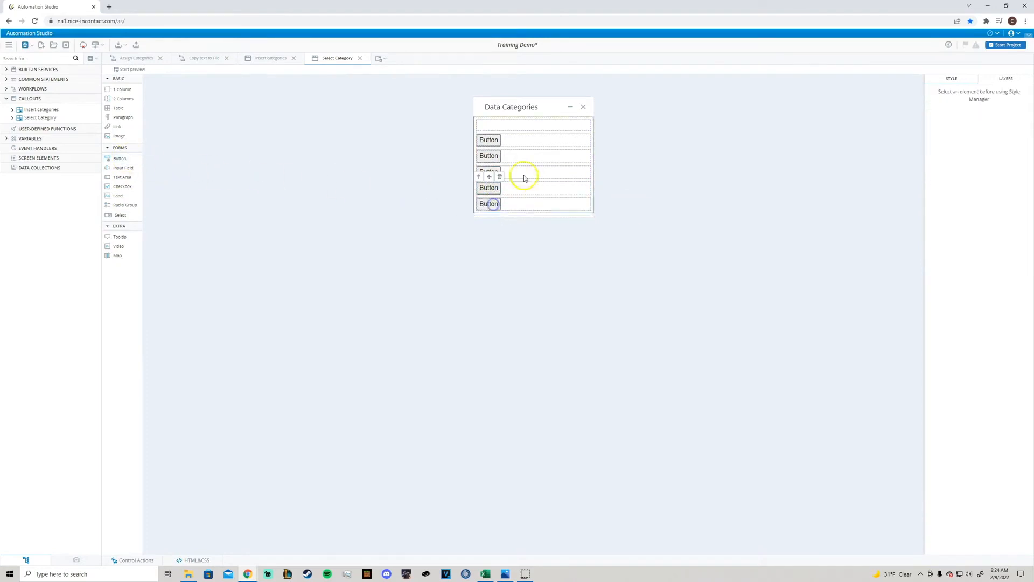
# Step: Add a label to the table's first row with the content "Select where you would like this data stored."
pyautogui.click(506, 127)
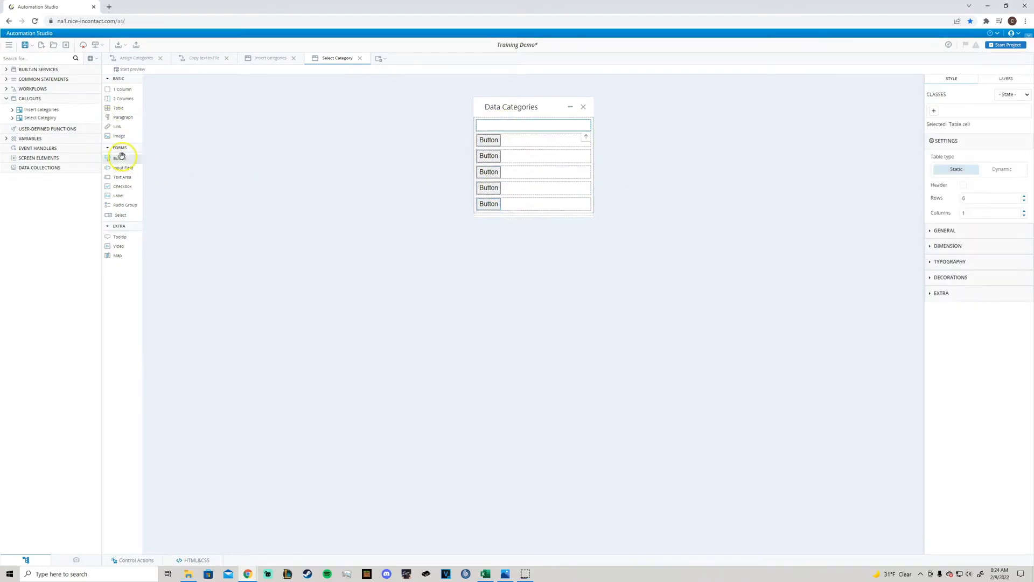
pyautogui.click(127, 178)
pyautogui.moveTo(118, 194); pyautogui.dragTo(488, 125)
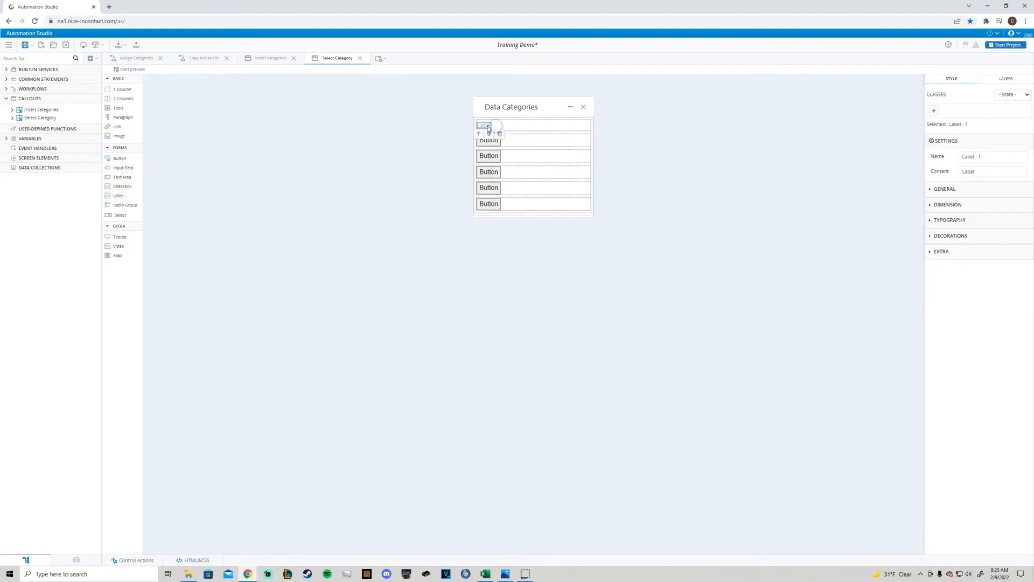
pyautogui.click(931, 173)
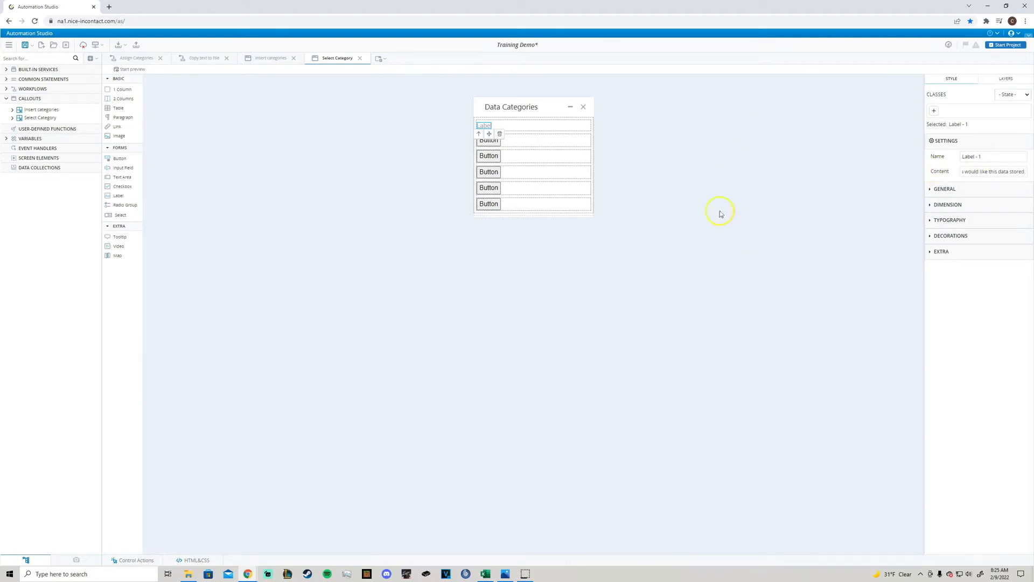
pyautogui.click(741, 239)
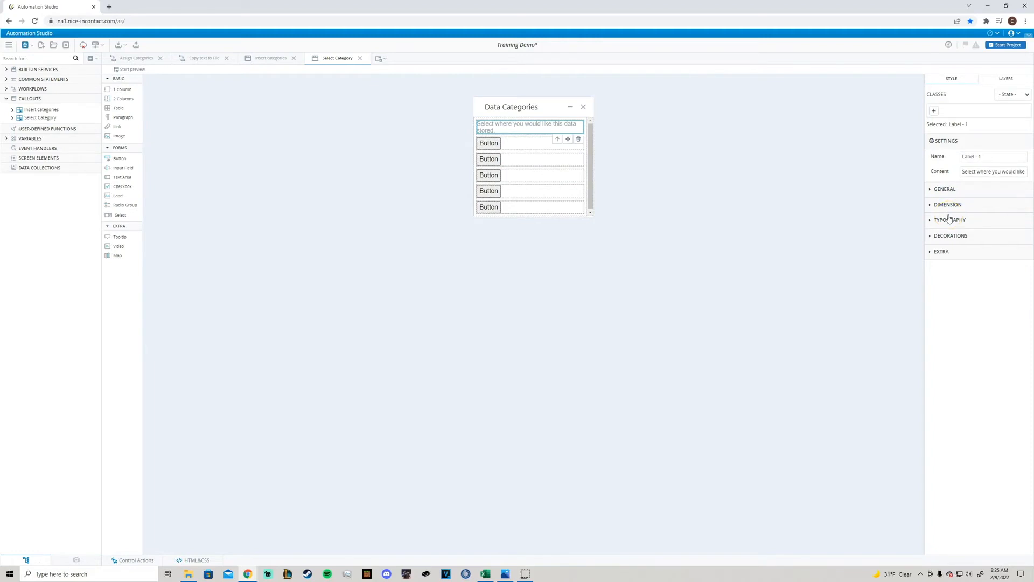
# Step: Set the label's text color to rgb(0,0,0)
pyautogui.click(949, 219)
pyautogui.click(982, 306)
pyautogui.moveTo(982, 306); pyautogui.dragTo(947, 308)
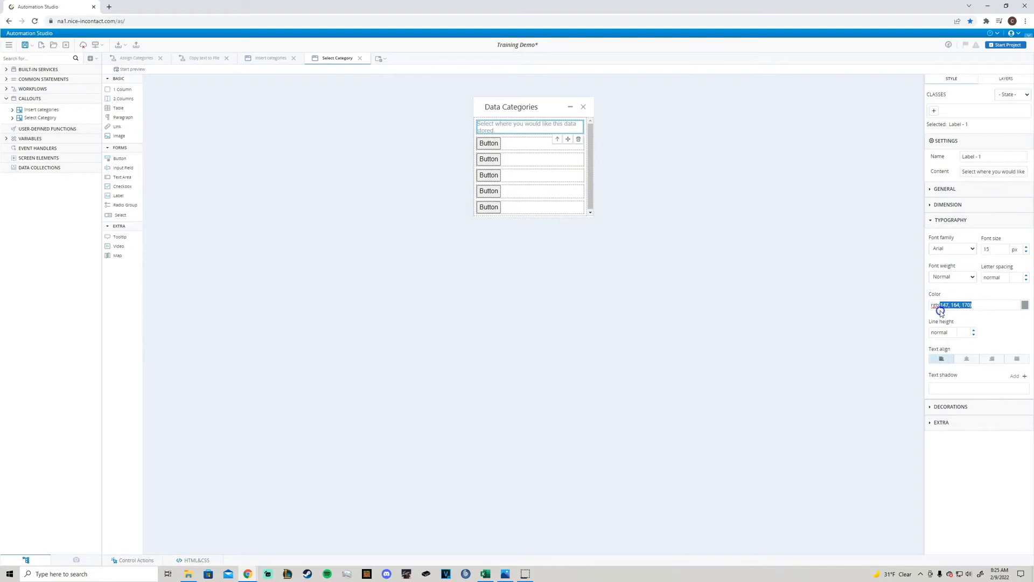
pyautogui.write('0,0,0)')
pyautogui.click(938, 308)
pyautogui.click(799, 210)
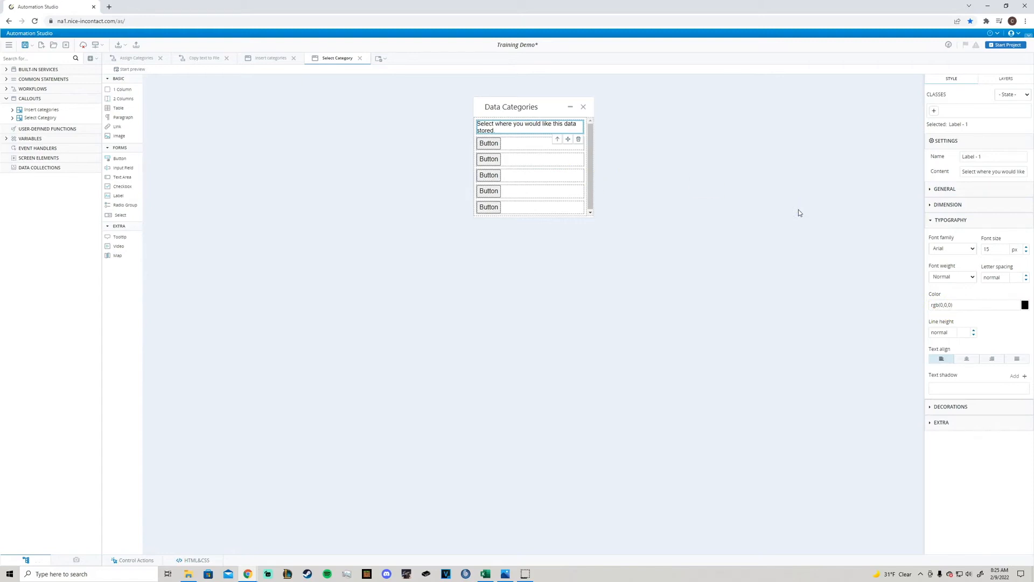
pyautogui.hotkey('alt', 'Tab')
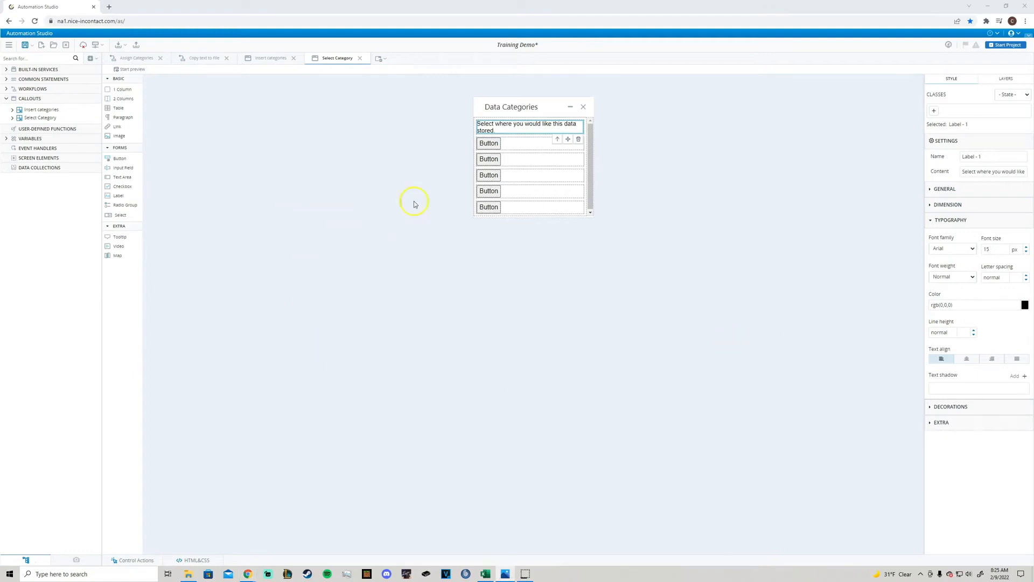
# Step: Widen all five buttons so each fills the width of its table row
pyautogui.click(489, 143)
pyautogui.moveTo(500, 149); pyautogui.dragTo(578, 149)
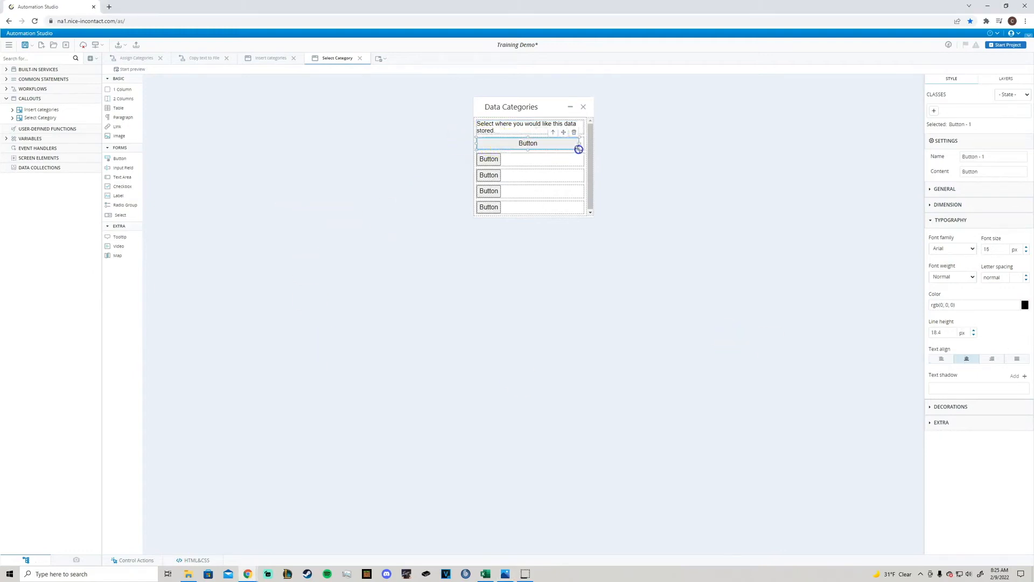
pyautogui.click(489, 158)
pyautogui.moveTo(500, 164); pyautogui.dragTo(582, 167)
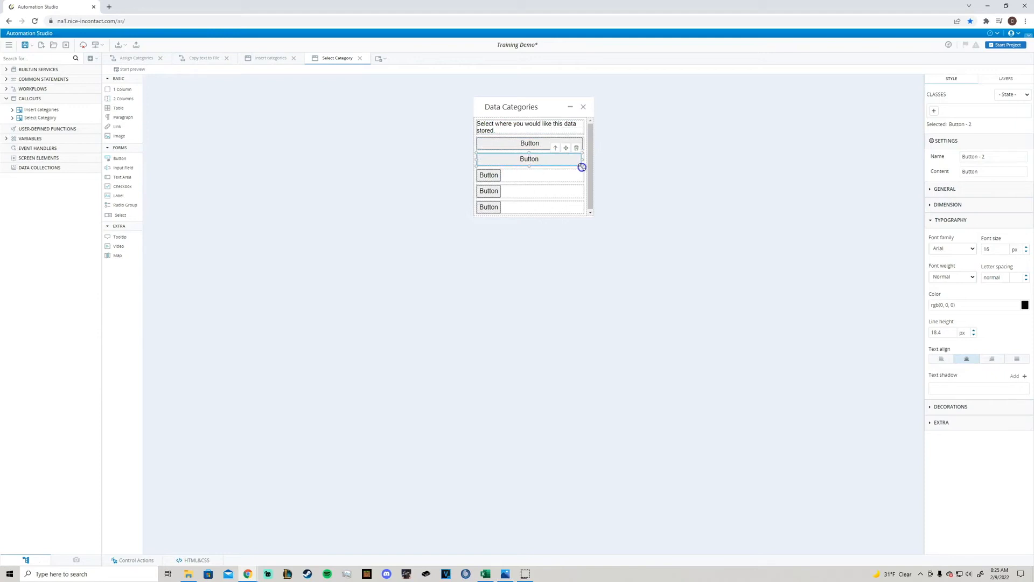
pyautogui.click(495, 177)
pyautogui.moveTo(504, 176); pyautogui.dragTo(582, 176)
pyautogui.click(490, 193)
pyautogui.moveTo(500, 193); pyautogui.dragTo(583, 196)
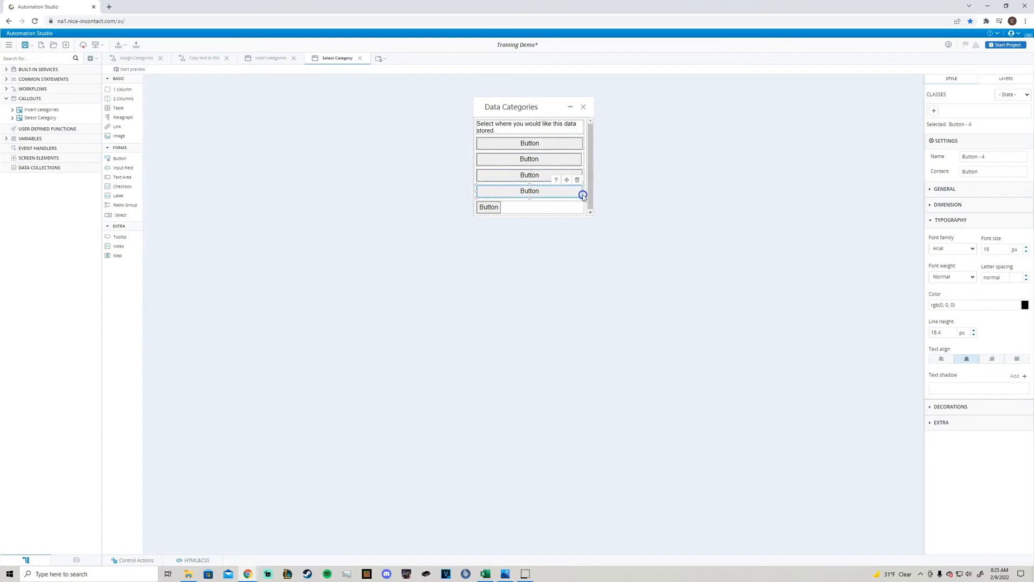
pyautogui.click(488, 207)
pyautogui.moveTo(501, 207); pyautogui.dragTo(582, 208)
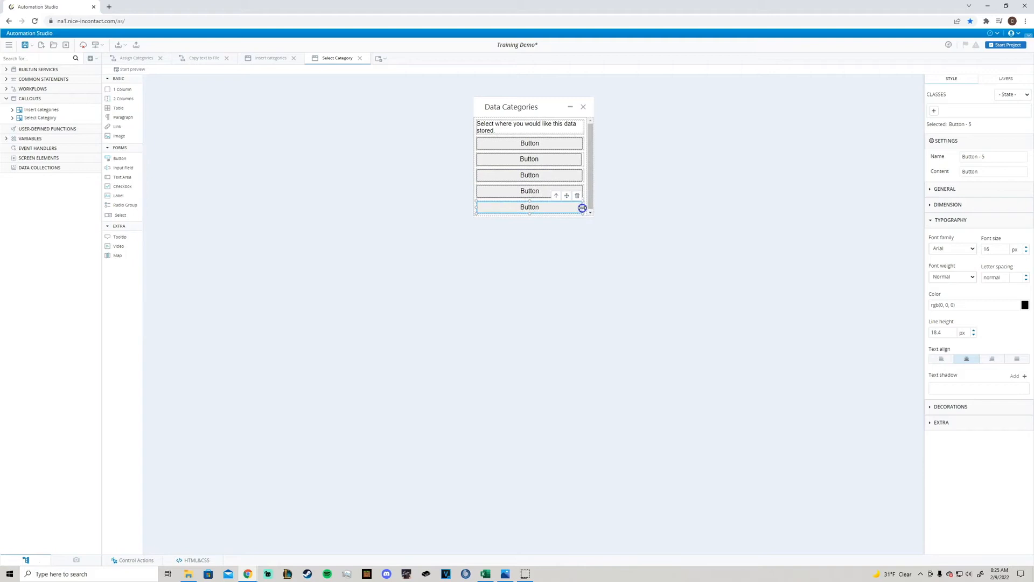
# Step: Add an Assign statement to the first button's control actions that assigns Sheet1 into the Sheet_Name variable
pyautogui.click(540, 144)
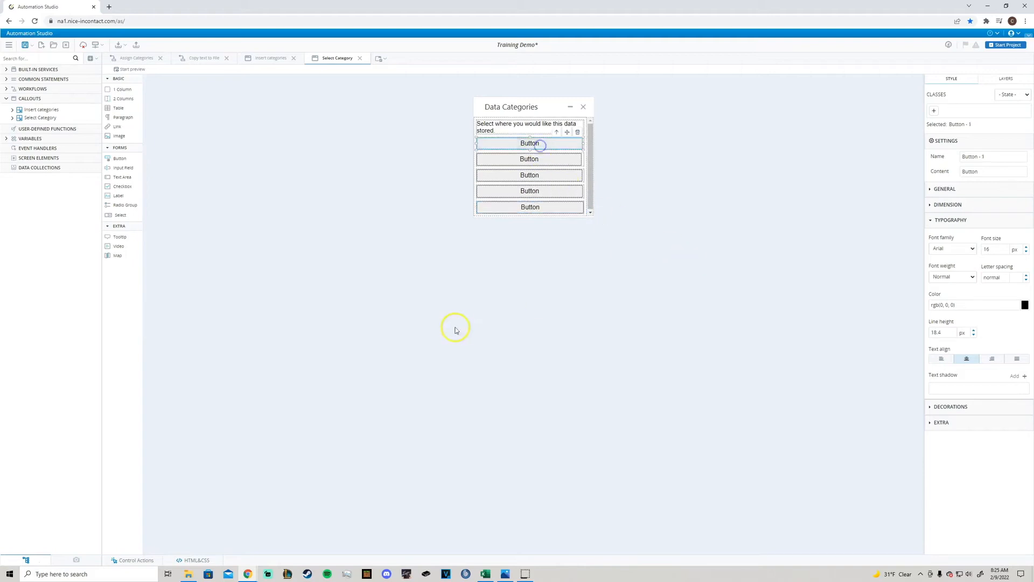
pyautogui.click(132, 561)
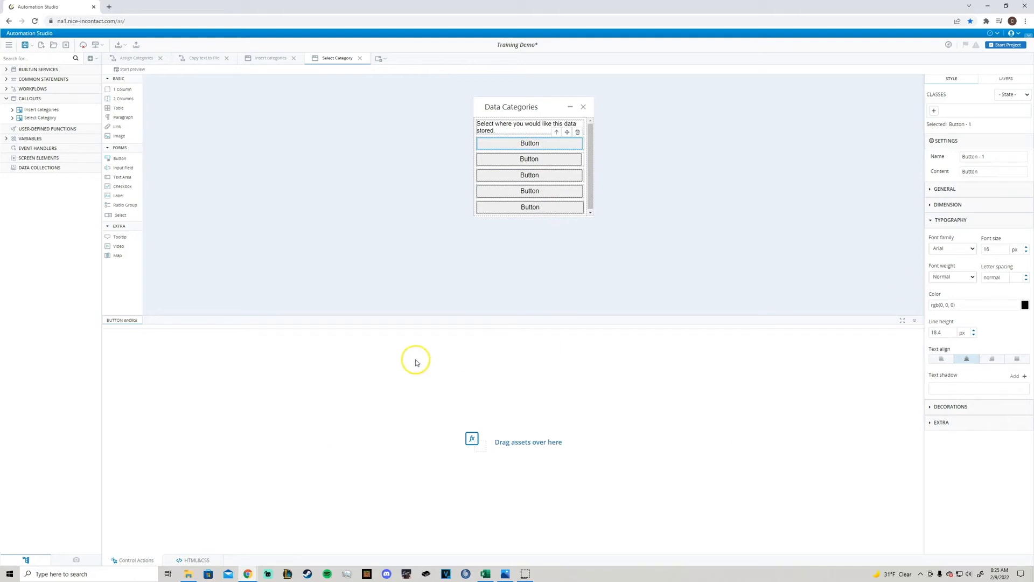
pyautogui.click(21, 99)
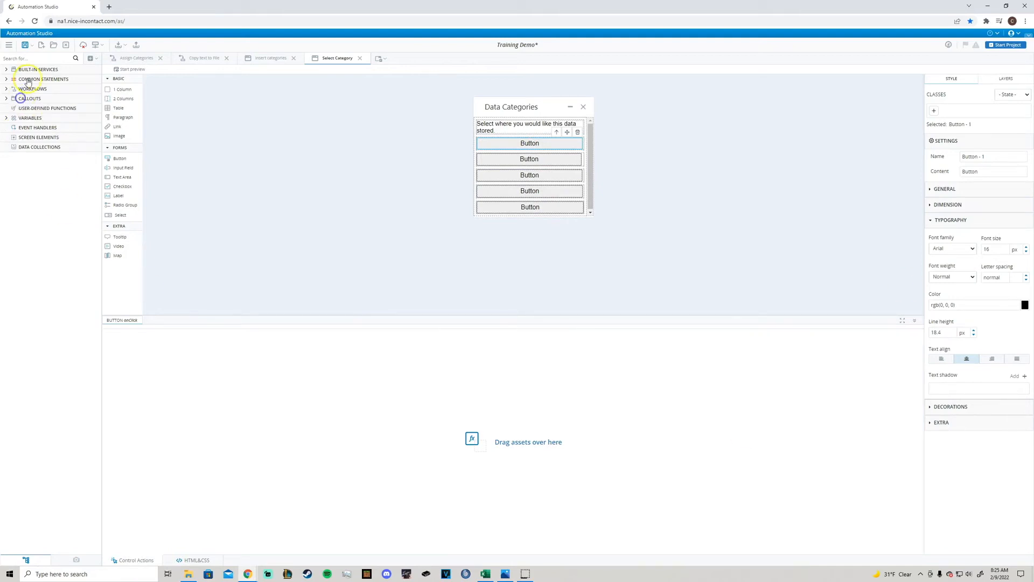
pyautogui.click(28, 78)
pyautogui.moveTo(31, 90); pyautogui.dragTo(273, 392)
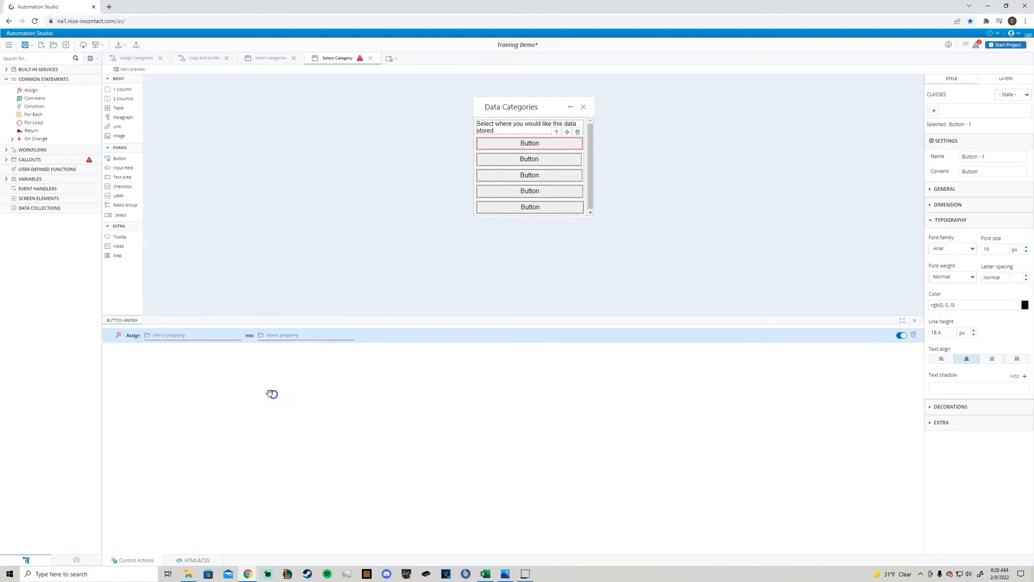
pyautogui.click(168, 335)
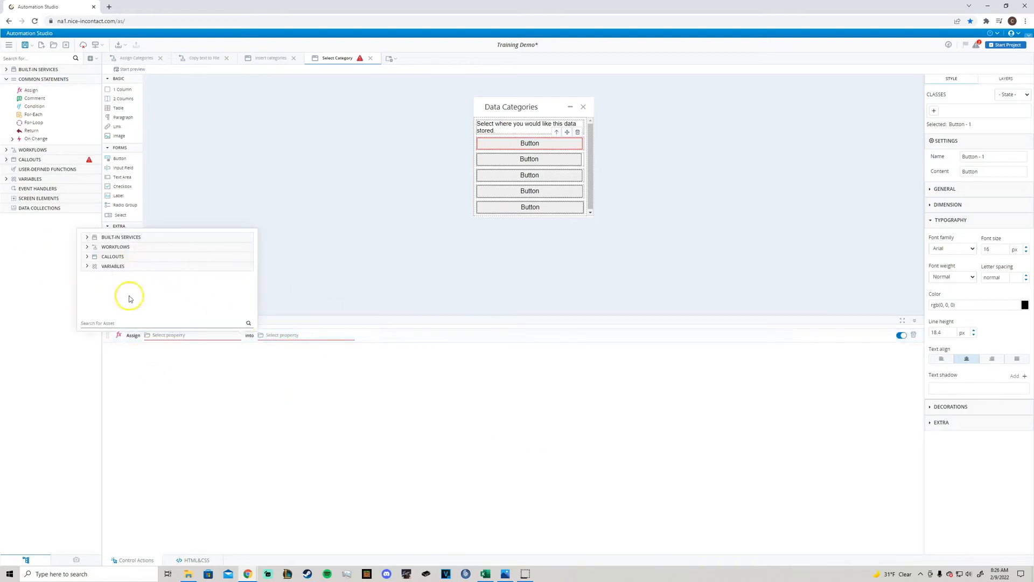
pyautogui.click(345, 335)
pyautogui.click(224, 262)
pyautogui.scroll(-2, 259, 297)
pyautogui.click(246, 292)
pyautogui.click(204, 334)
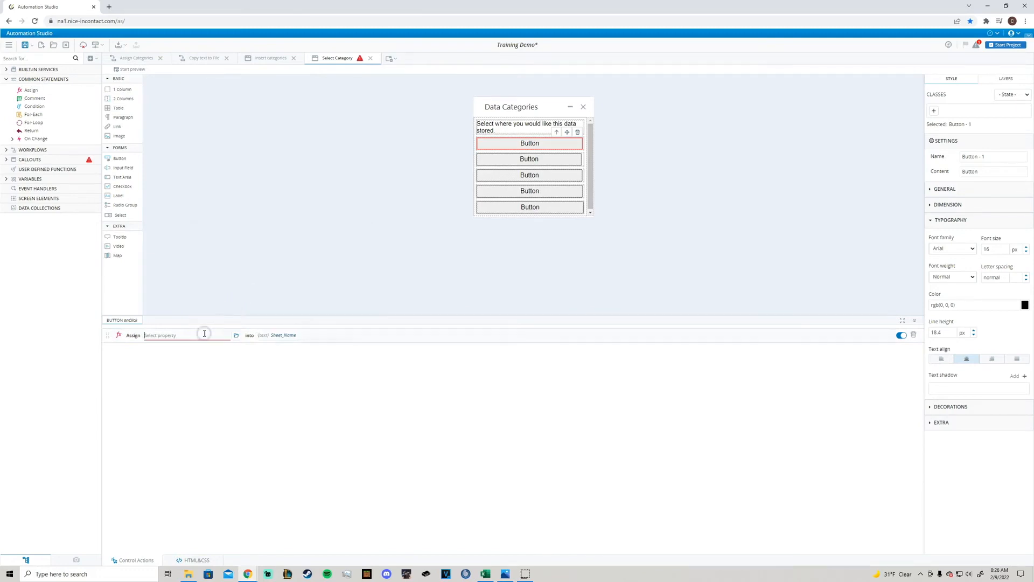
pyautogui.click(210, 409)
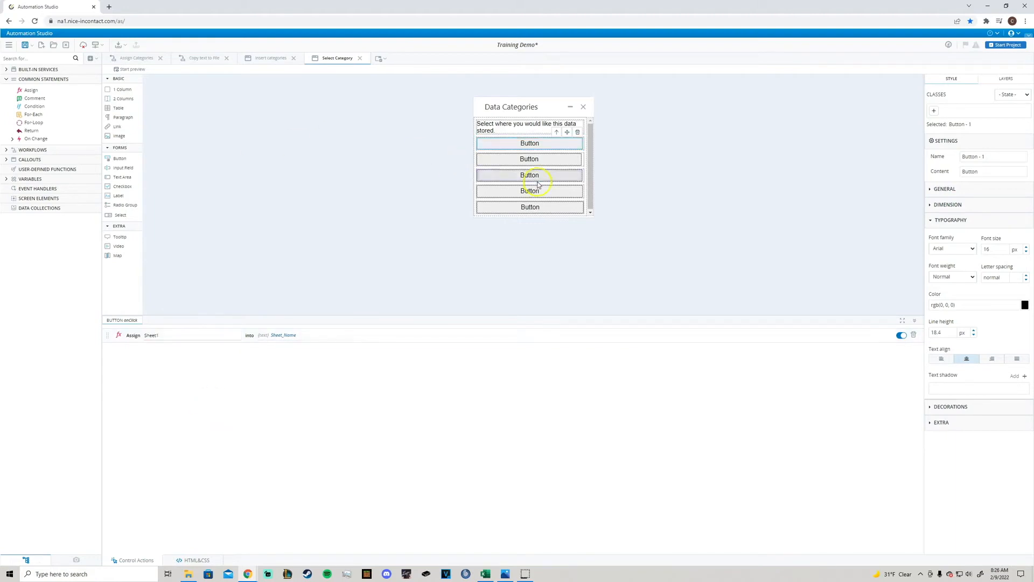
# Step: Add the Select Category callout's Close function after the first button's Assign statement
pyautogui.click(54, 79)
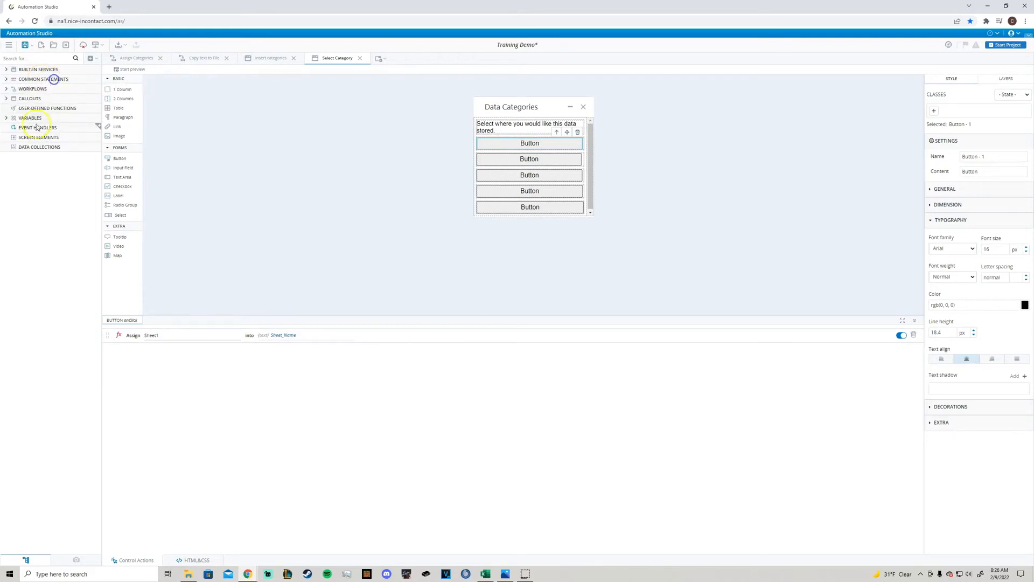
pyautogui.click(43, 99)
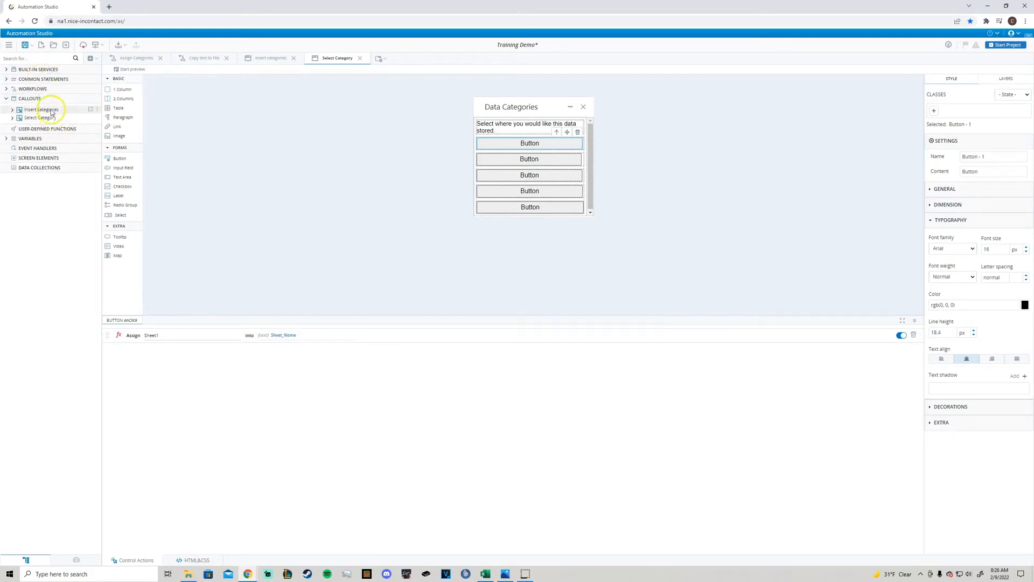
pyautogui.click(56, 116)
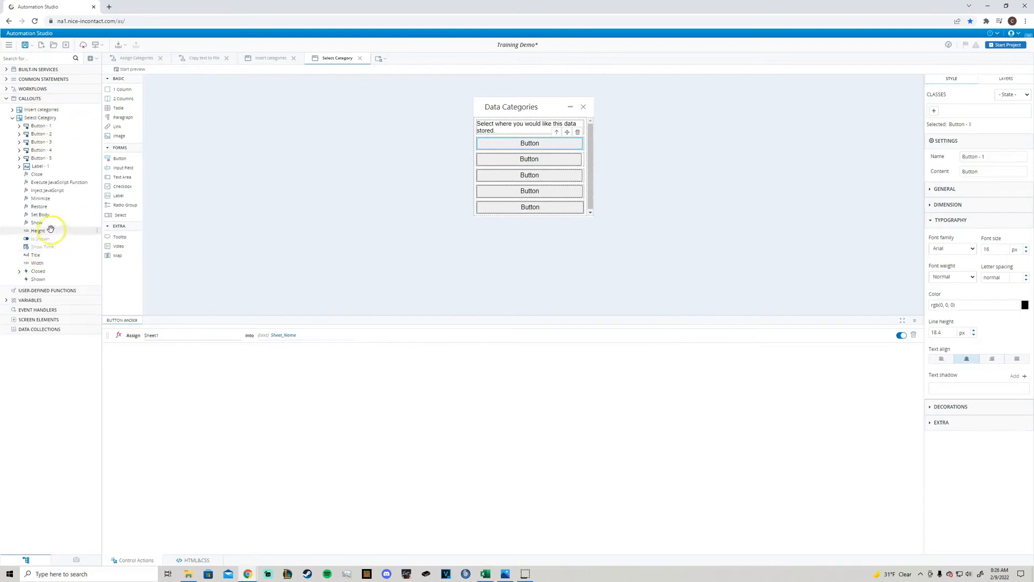
pyautogui.moveTo(59, 175); pyautogui.dragTo(217, 395)
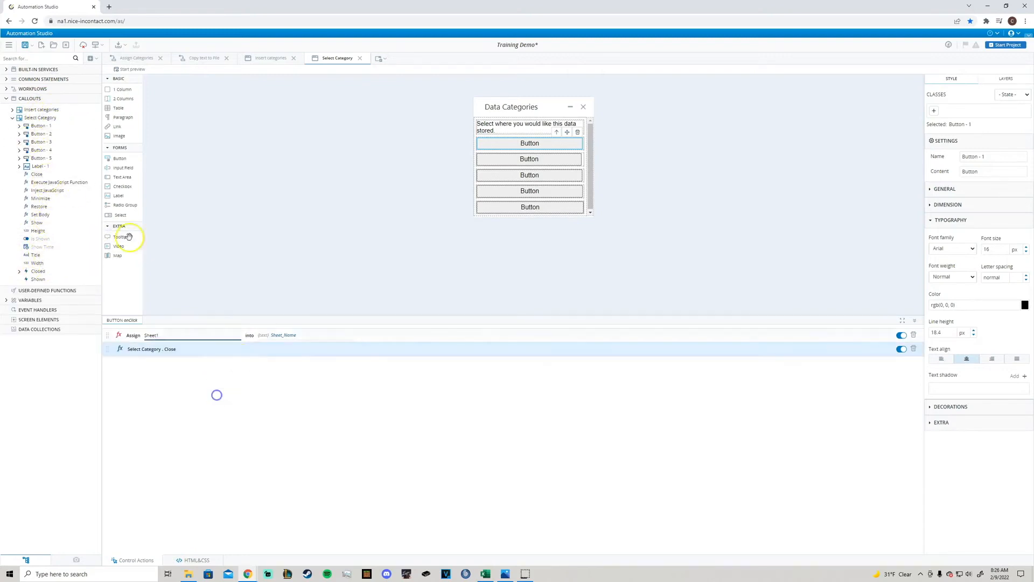
# Step: Insert the Copy text to File workflow's Start workflow action between the first button's Assign and Close statements
pyautogui.click(41, 89)
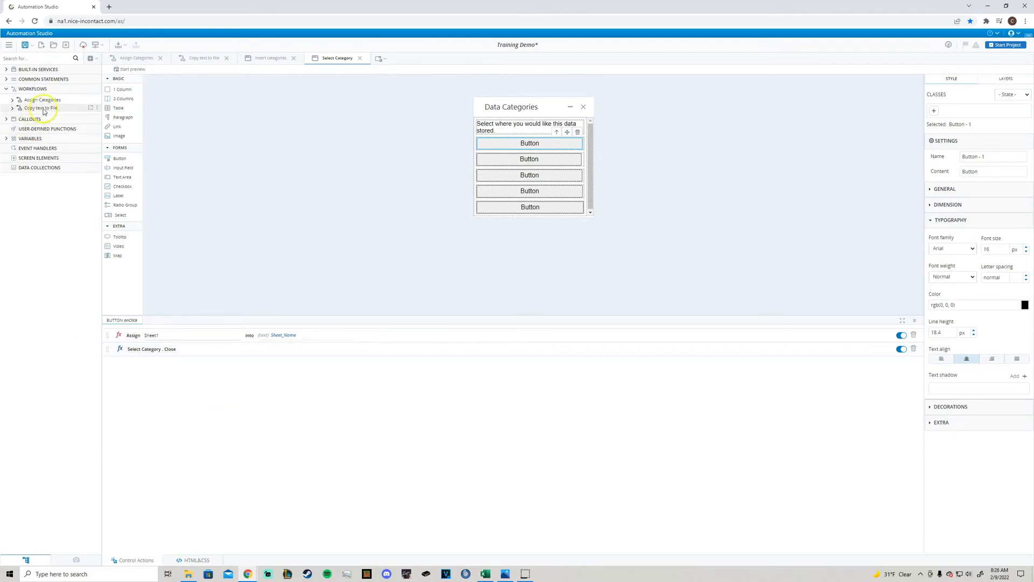
pyautogui.click(44, 110)
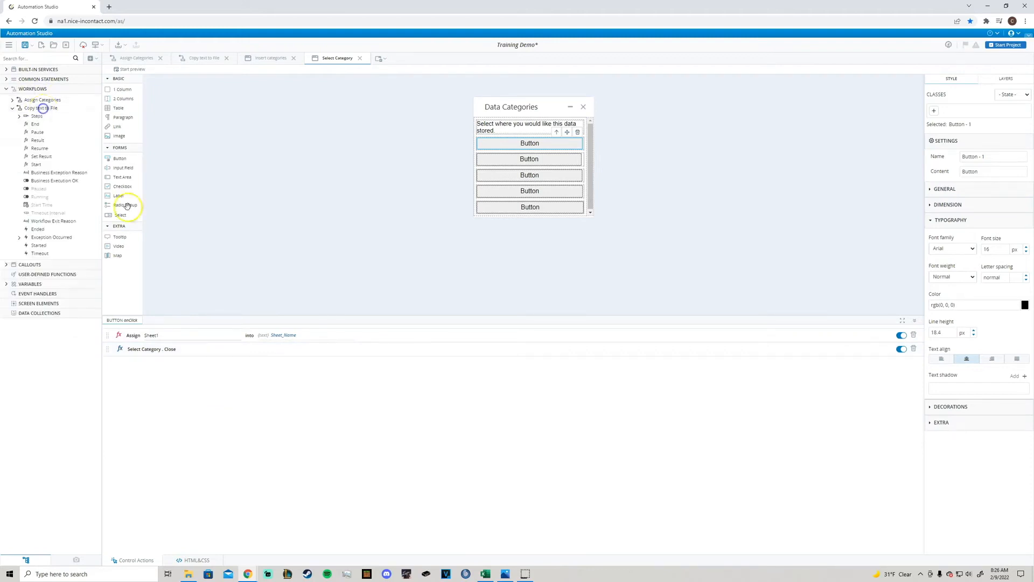
pyautogui.moveTo(174, 278); pyautogui.dragTo(193, 344)
pyautogui.click(33, 89)
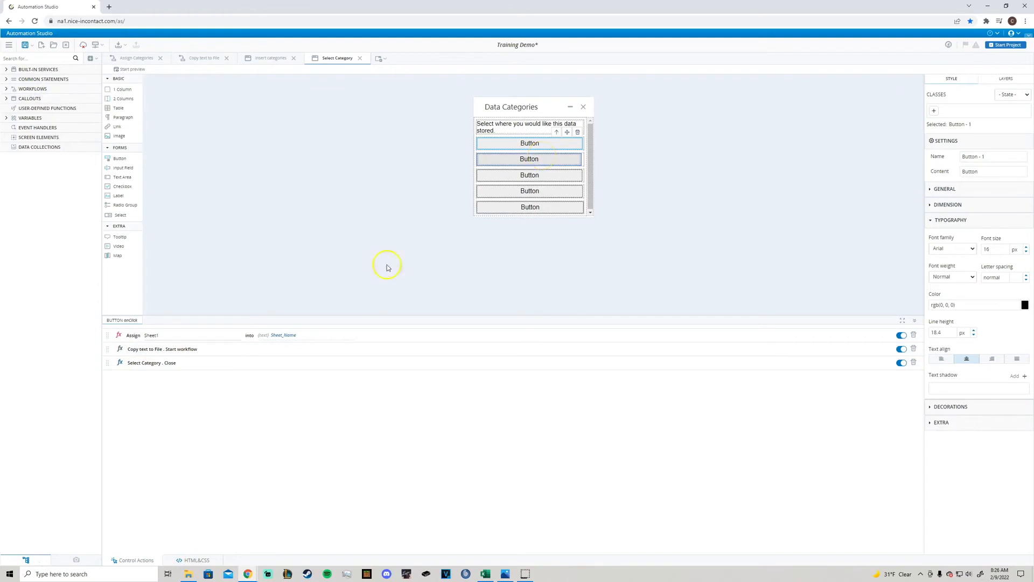
# Step: Add an Assign statement to the second button's control actions
pyautogui.click(535, 161)
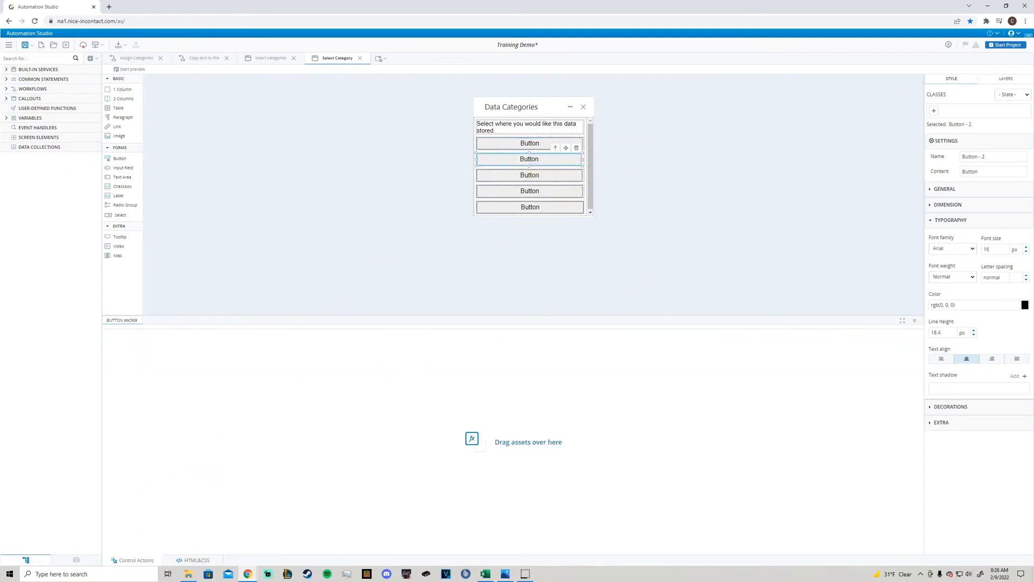
pyautogui.click(43, 70)
pyautogui.click(43, 70)
pyautogui.click(44, 79)
pyautogui.moveTo(30, 90); pyautogui.dragTo(253, 372)
# Step: Fill in the second button's Assign statement so it assigns Sheet2 into the Sheet_Name variable
pyautogui.click(344, 335)
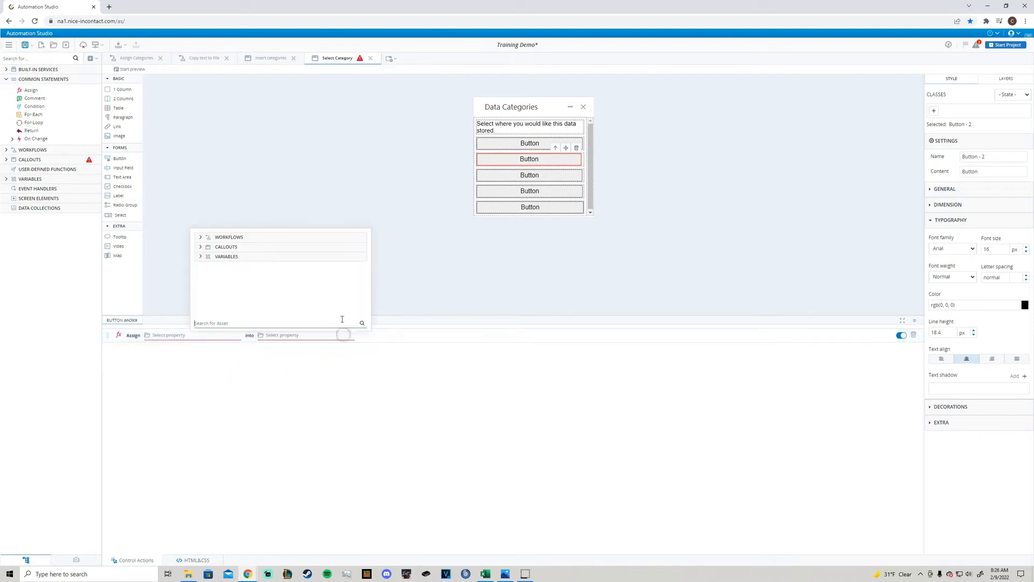
pyautogui.click(254, 257)
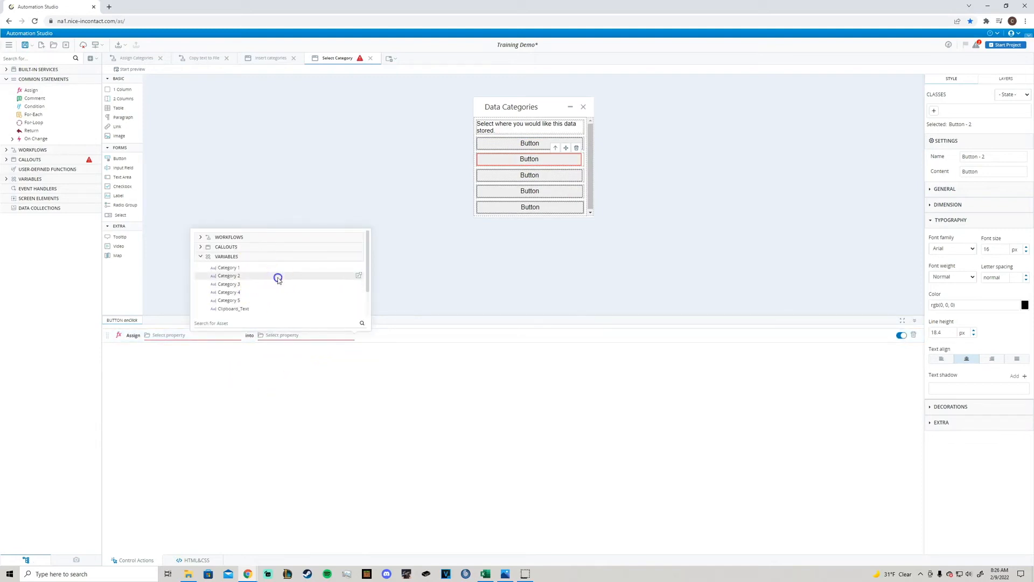
pyautogui.click(275, 276)
pyautogui.click(216, 335)
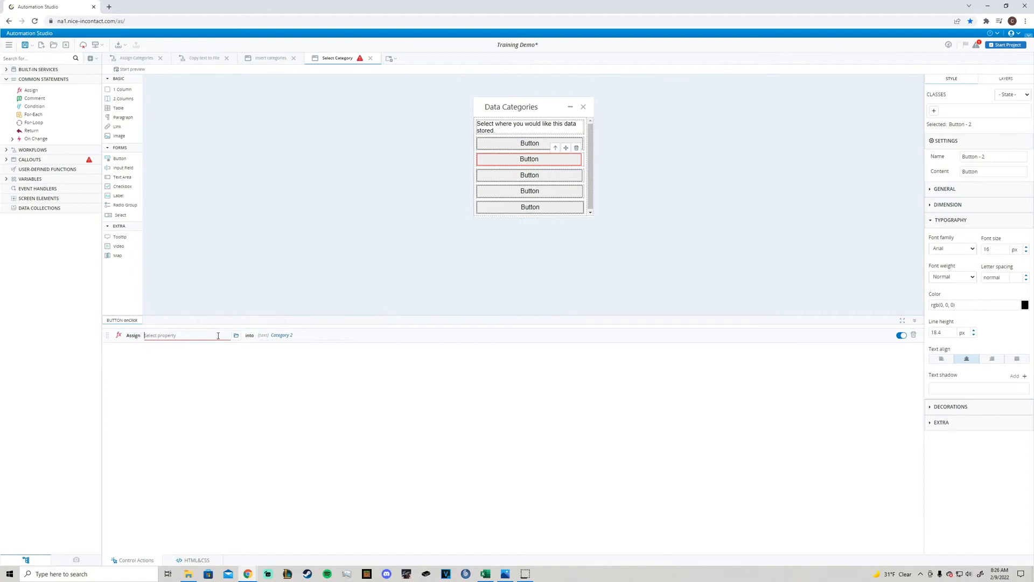
pyautogui.click(328, 338)
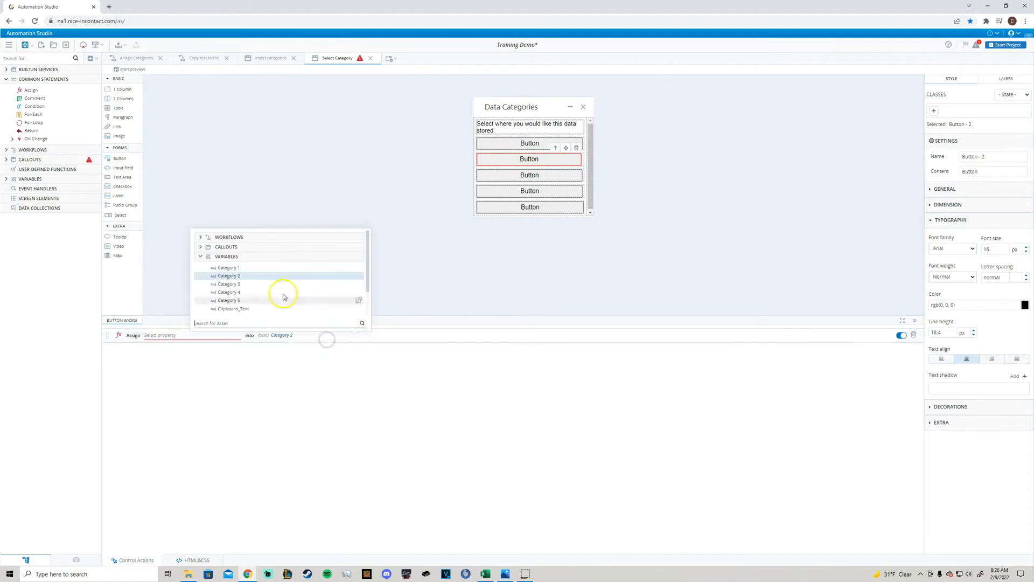
pyautogui.scroll(-2, 245, 275)
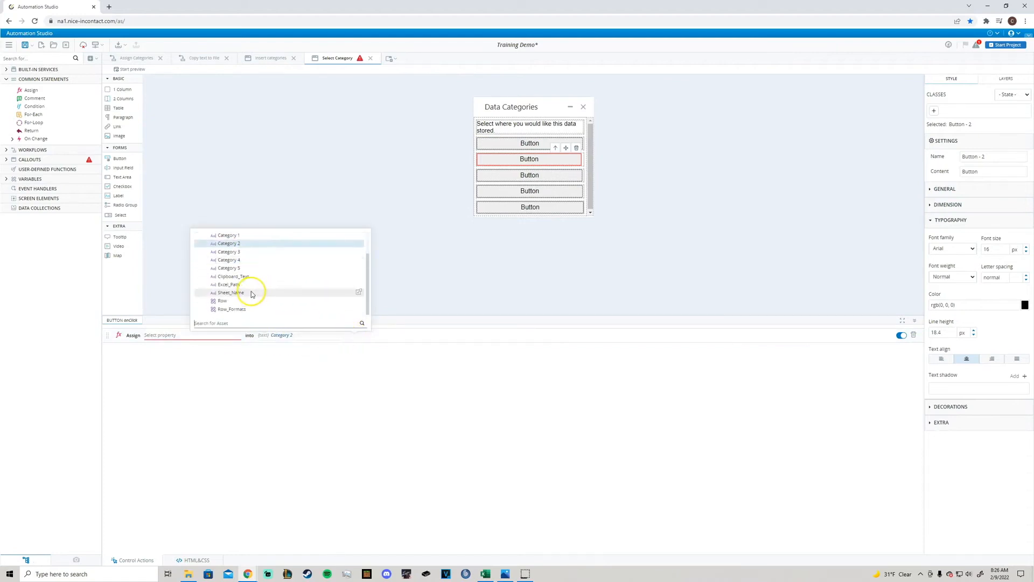
pyautogui.click(251, 293)
pyautogui.click(176, 338)
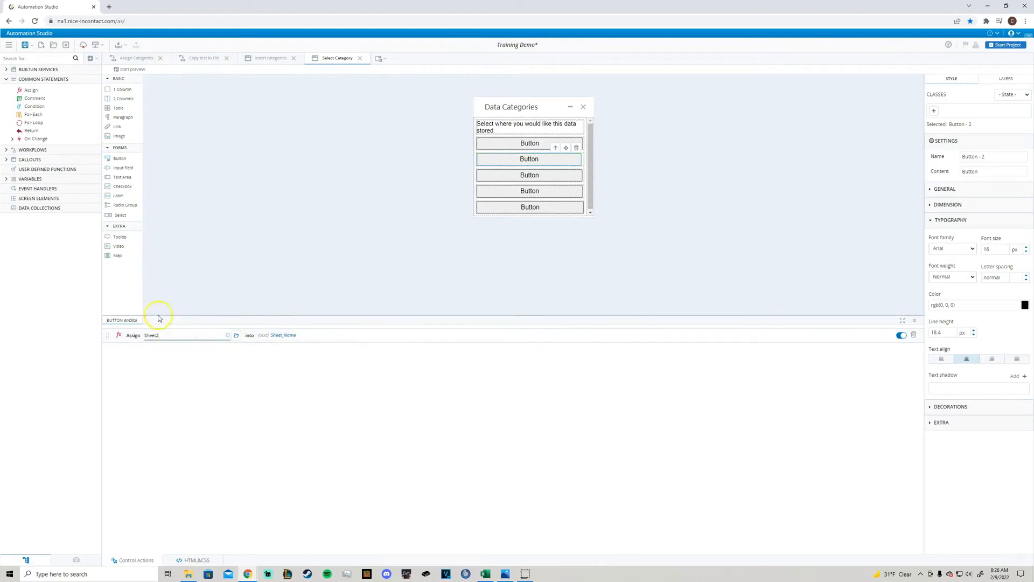
pyautogui.click(496, 145)
pyautogui.click(504, 164)
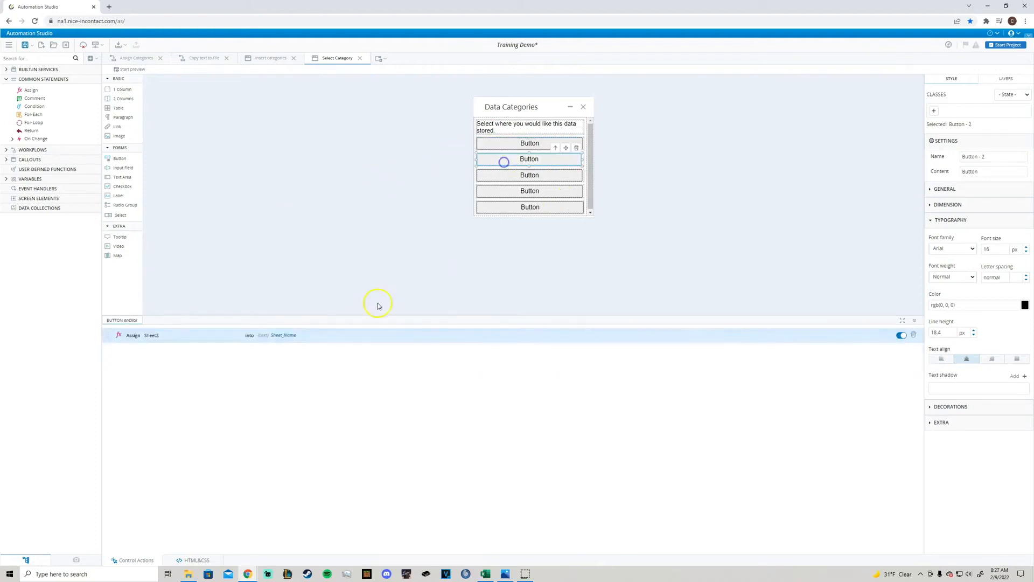
# Step: Add an Assign statement to the third button's control actions that assigns Sheet3 into the Sheet_Name variable
pyautogui.click(493, 176)
pyautogui.moveTo(38, 90); pyautogui.dragTo(214, 323)
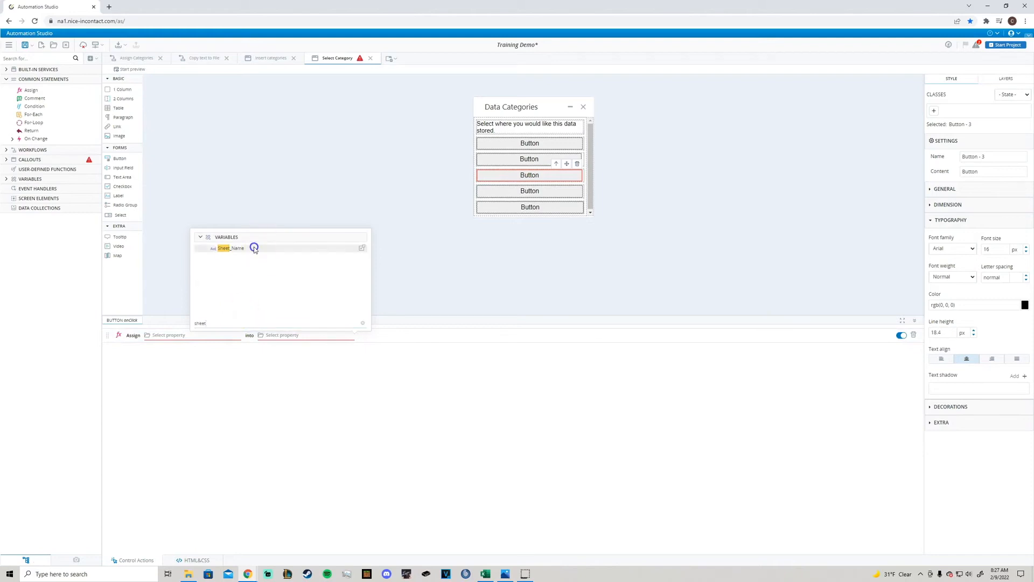
pyautogui.click(254, 245)
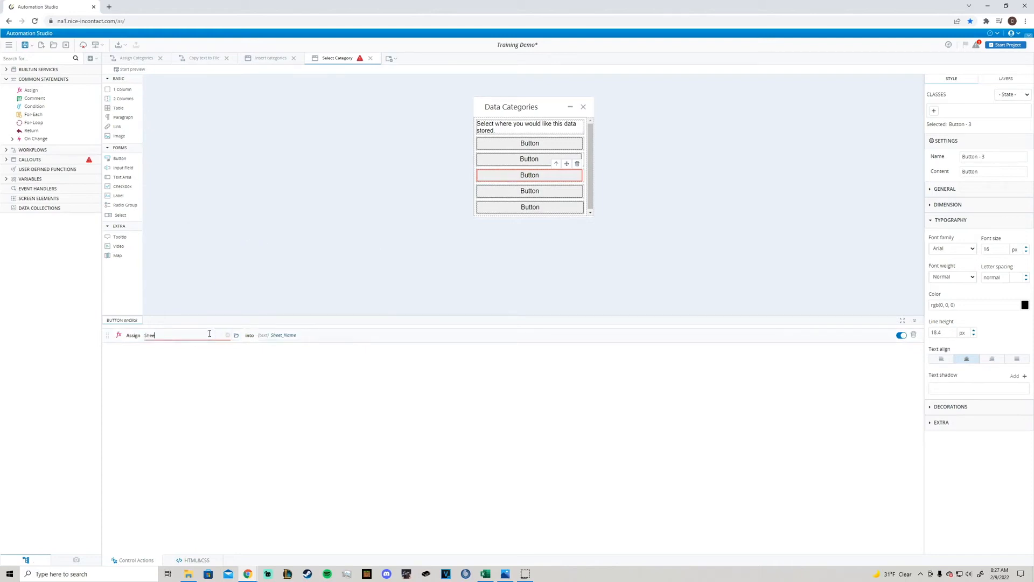
pyautogui.click(226, 431)
# Step: Add an Assign statement to the fourth button's control actions that assigns Sheet4 into the Sheet_Name variable
pyautogui.click(526, 191)
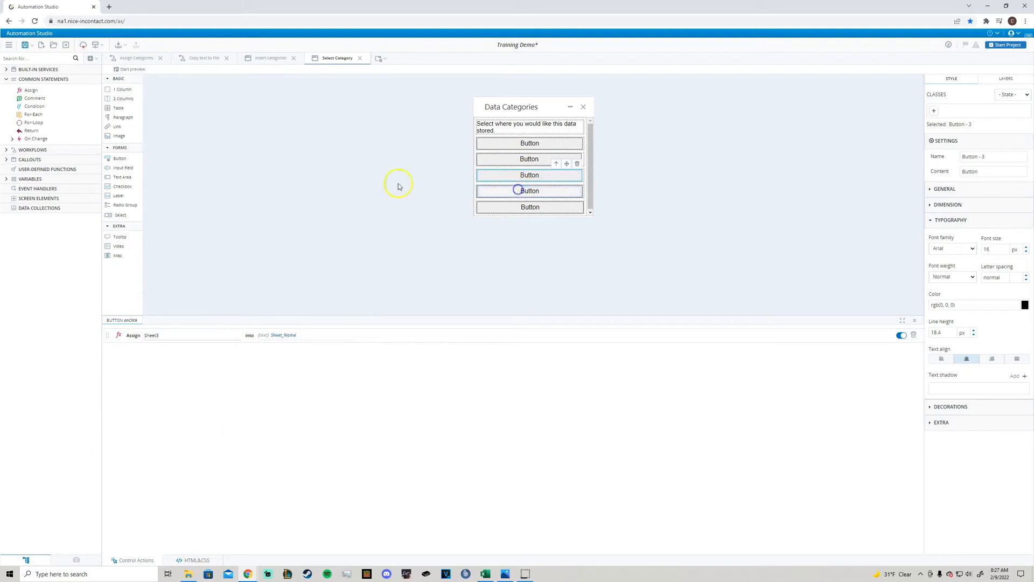
pyautogui.moveTo(37, 88); pyautogui.dragTo(234, 350)
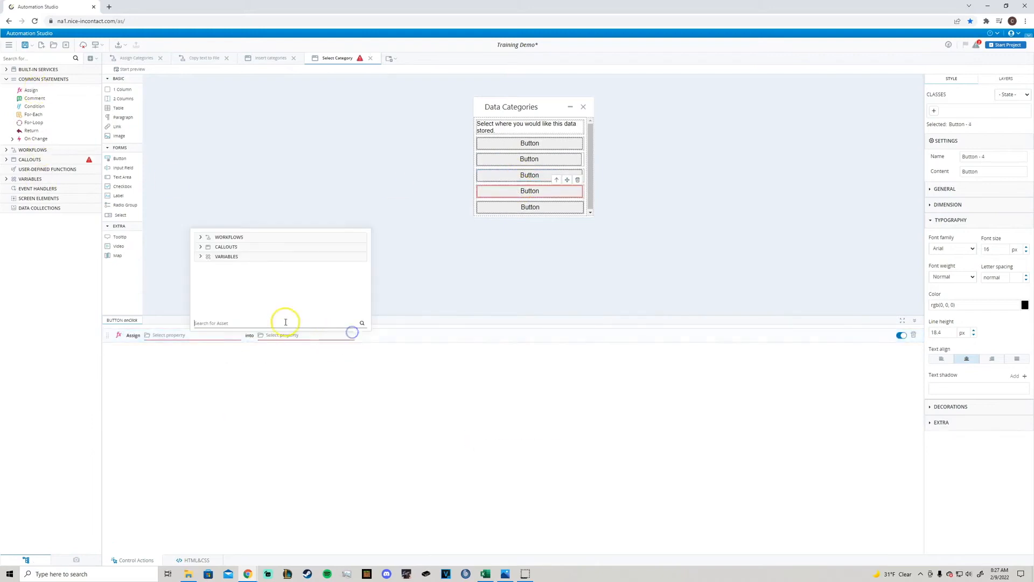
pyautogui.write('sheet')
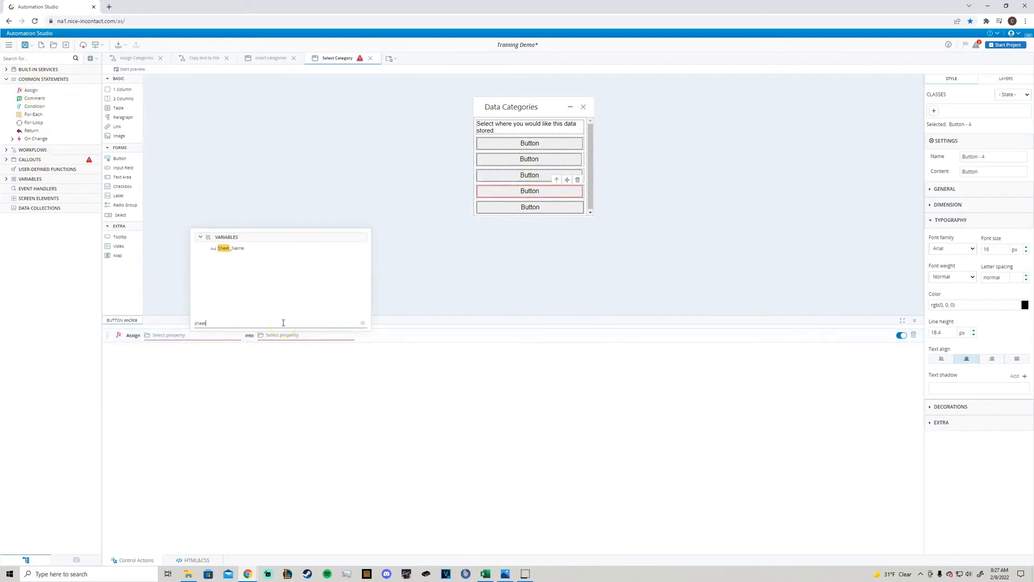
pyautogui.click(236, 245)
pyautogui.click(214, 335)
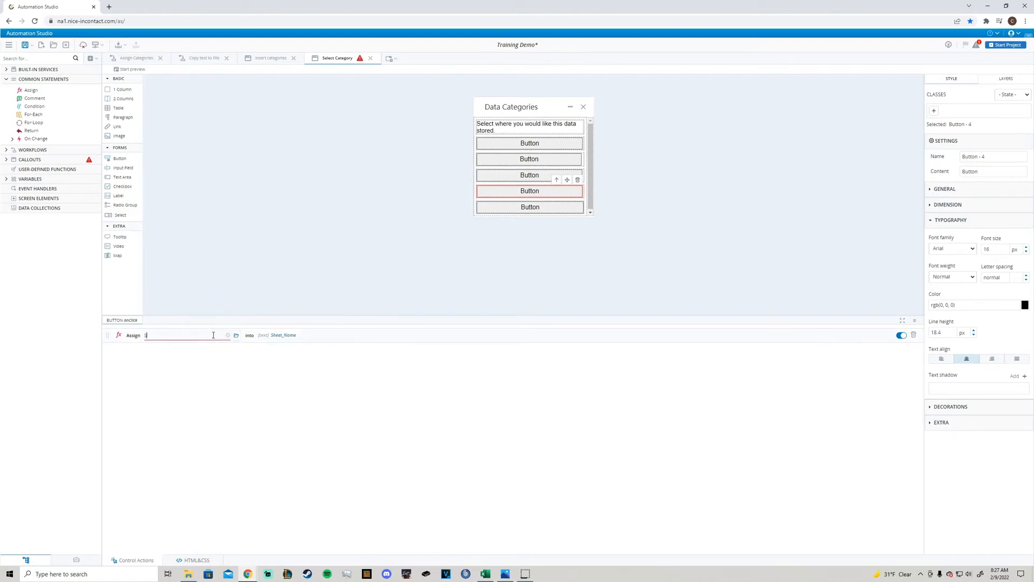
pyautogui.click(150, 335)
pyautogui.click(180, 383)
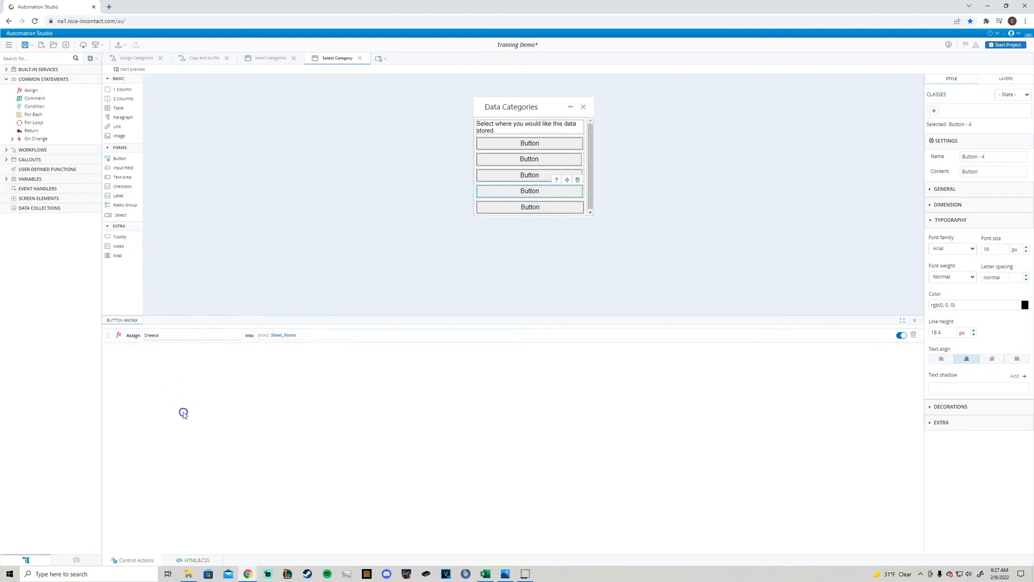
# Step: Add an Assign statement to the fifth button's control actions that assigns Sheet5 into the Sheet_Name variable
pyautogui.click(548, 207)
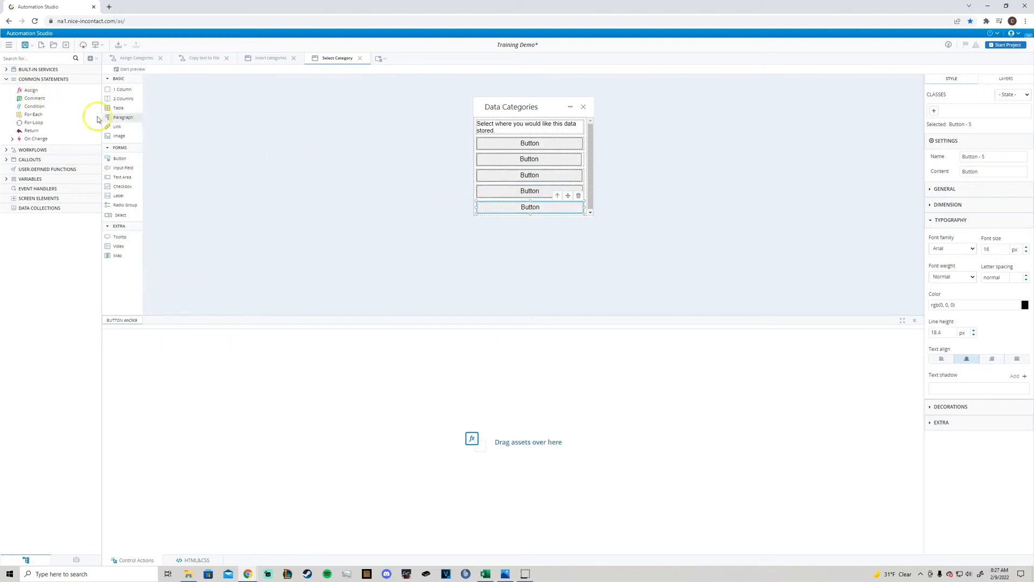
pyautogui.moveTo(50, 89); pyautogui.dragTo(262, 418)
pyautogui.click(329, 340)
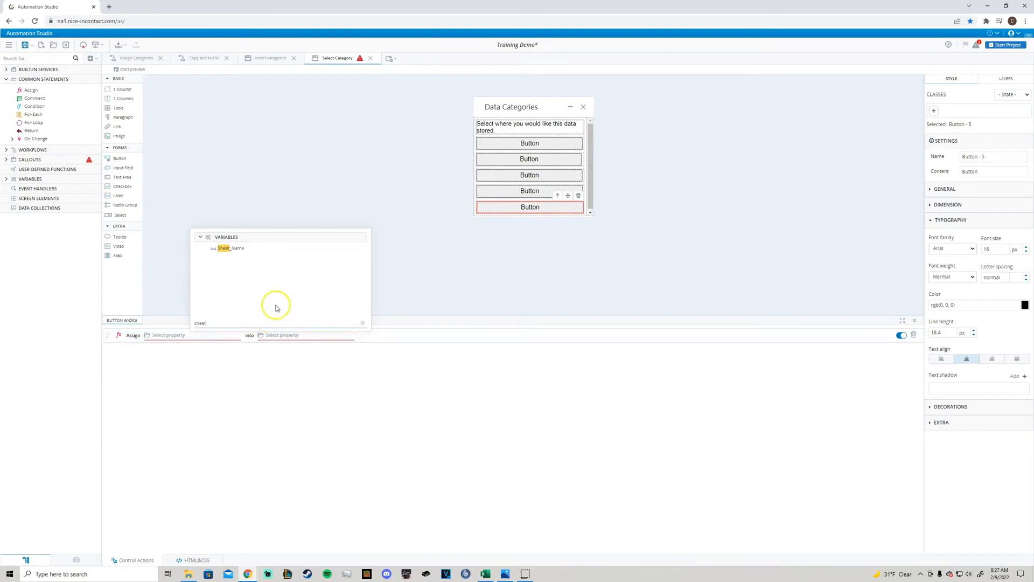
pyautogui.click(277, 246)
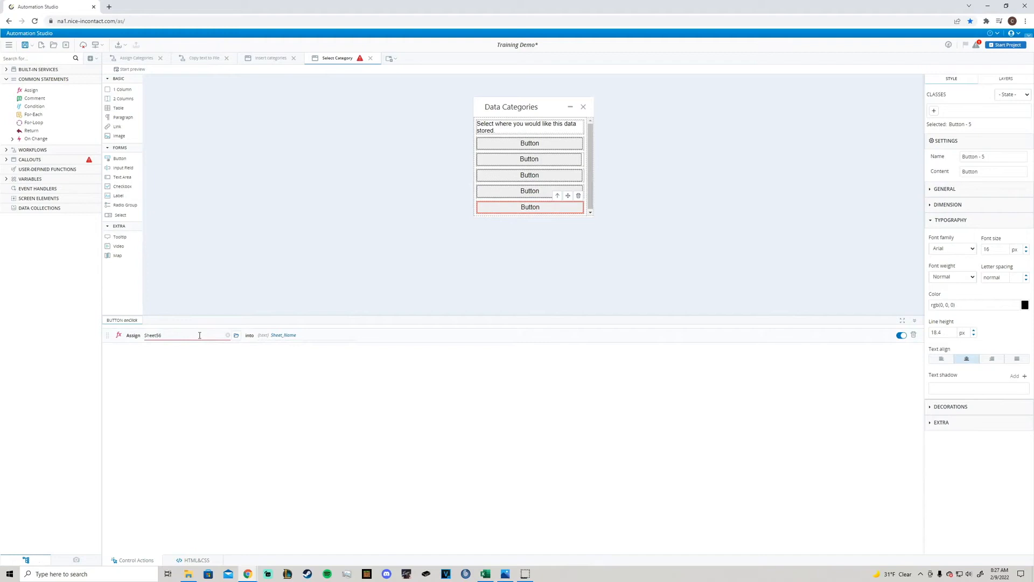
pyautogui.click(201, 397)
# Step: Add the Select Category callout's Close function after the second button's Assign statement
pyautogui.click(515, 160)
pyautogui.click(43, 80)
pyautogui.click(45, 102)
pyautogui.click(54, 110)
pyautogui.click(55, 110)
pyautogui.click(44, 118)
pyautogui.moveTo(37, 174); pyautogui.dragTo(228, 425)
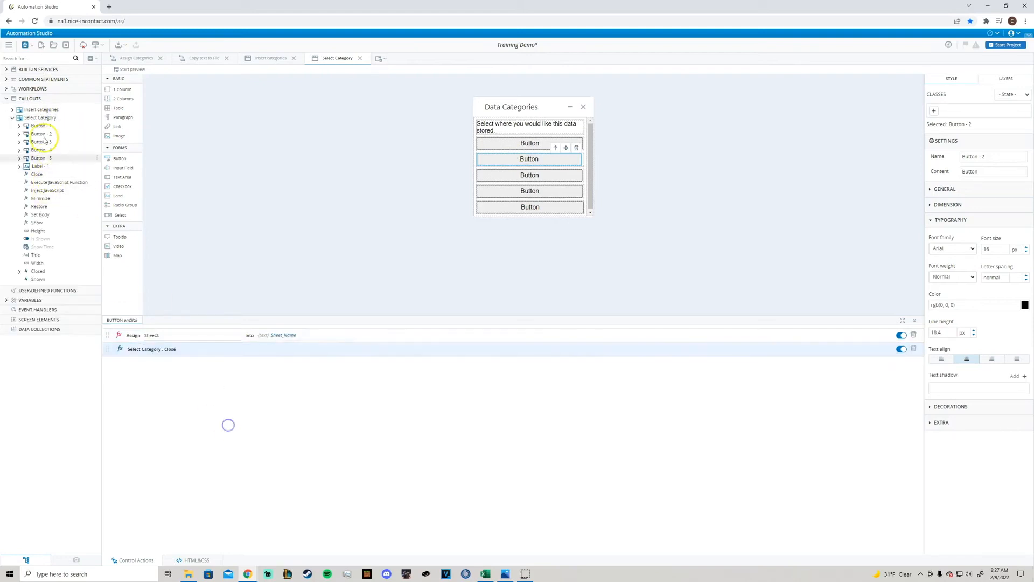
# Step: Add the Copy text to File workflow's Start action to the second button's control actions, below its Close function
pyautogui.click(38, 89)
pyautogui.click(49, 108)
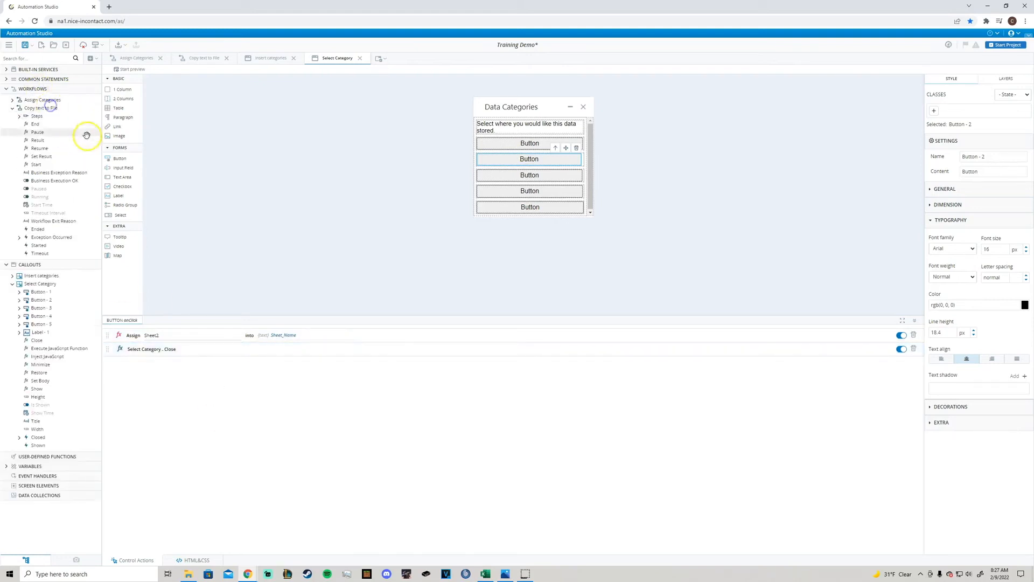
pyautogui.moveTo(45, 166); pyautogui.dragTo(216, 377)
# Step: Add Select Category's Close function and the Copy text to File workflow's Start action to the third button's control actions
pyautogui.click(513, 175)
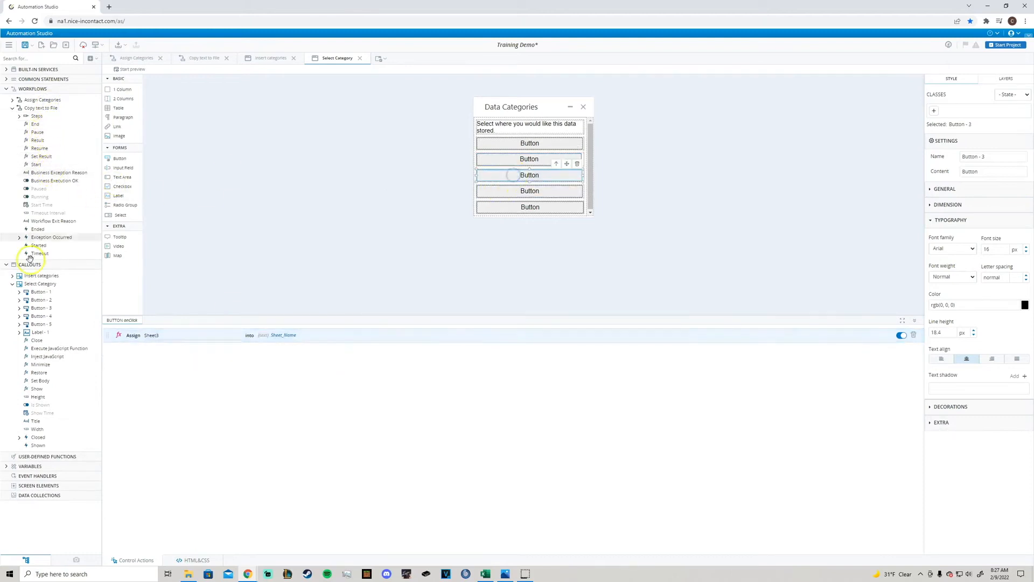
pyautogui.moveTo(46, 342); pyautogui.dragTo(178, 385)
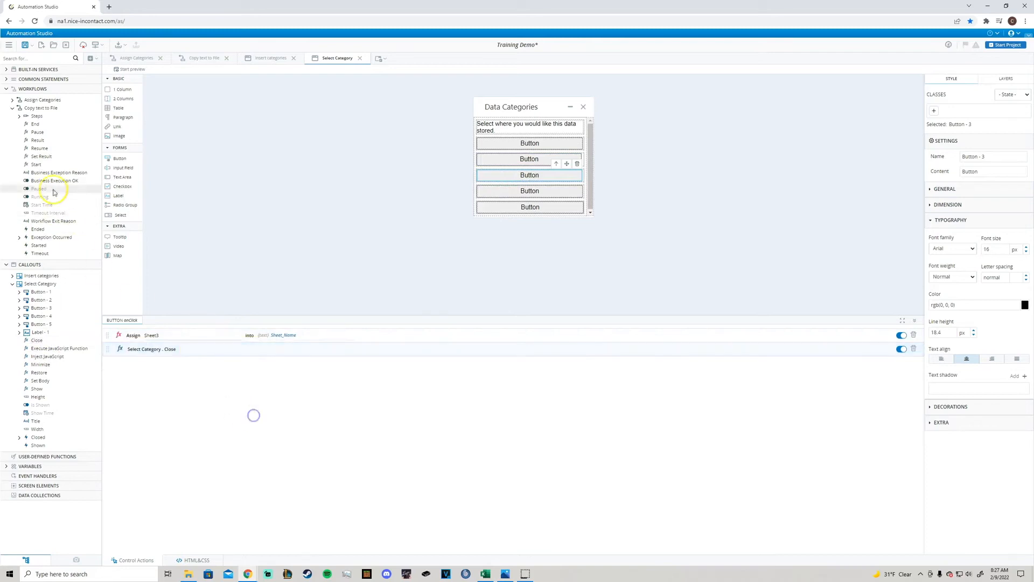
pyautogui.moveTo(46, 165); pyautogui.dragTo(258, 415)
# Step: Add Select Category's Close function and the Copy text to File workflow's Start action to the fourth button's control actions
pyautogui.click(526, 191)
pyautogui.moveTo(42, 340); pyautogui.dragTo(240, 425)
pyautogui.moveTo(39, 164); pyautogui.dragTo(227, 401)
# Step: Add Select Category's Close function and the Copy text to File workflow's Start action below the fifth button's Assign statement
pyautogui.click(508, 210)
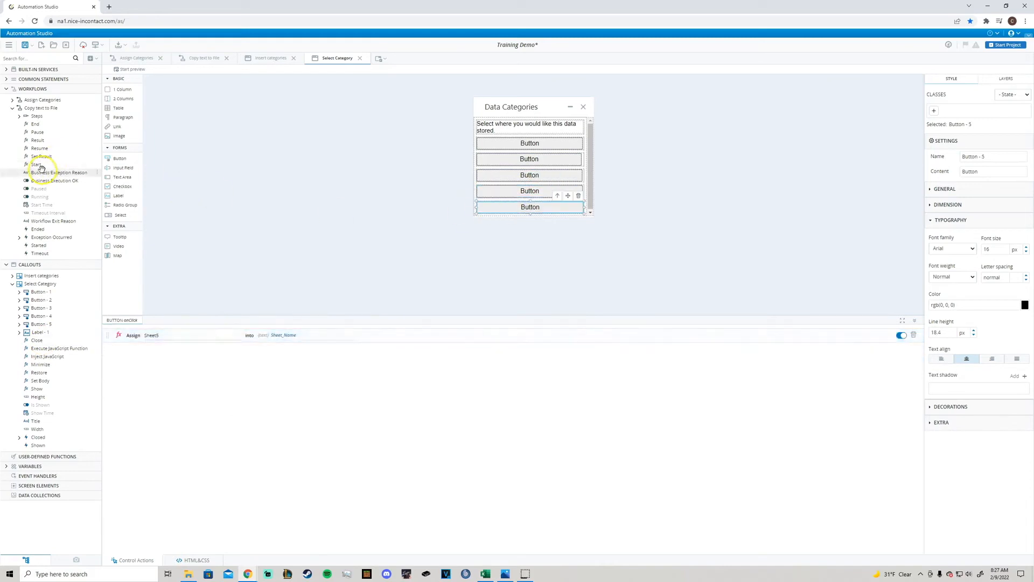
pyautogui.moveTo(46, 339); pyautogui.dragTo(234, 420)
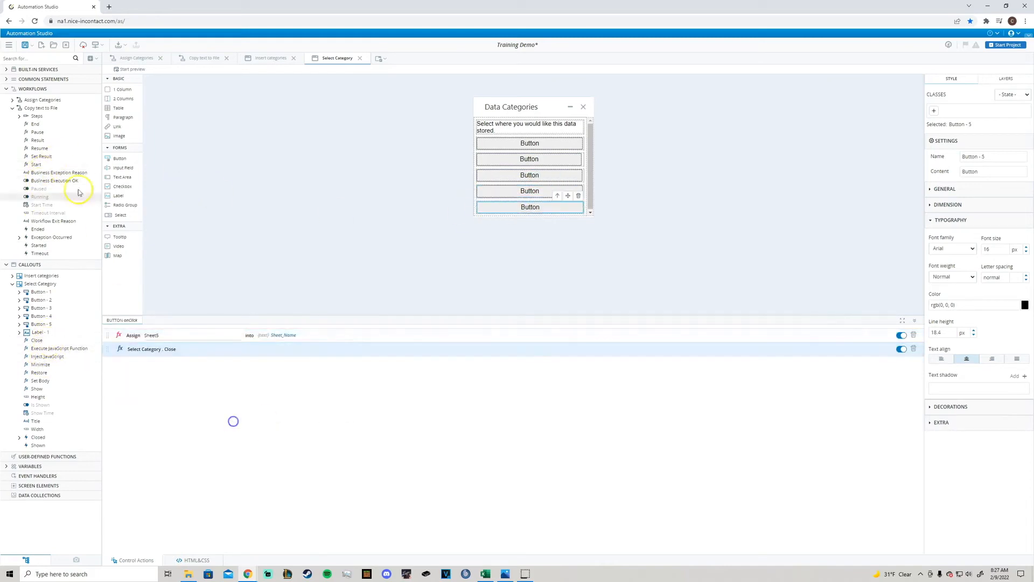
pyautogui.moveTo(39, 164); pyautogui.dragTo(252, 400)
pyautogui.click(49, 264)
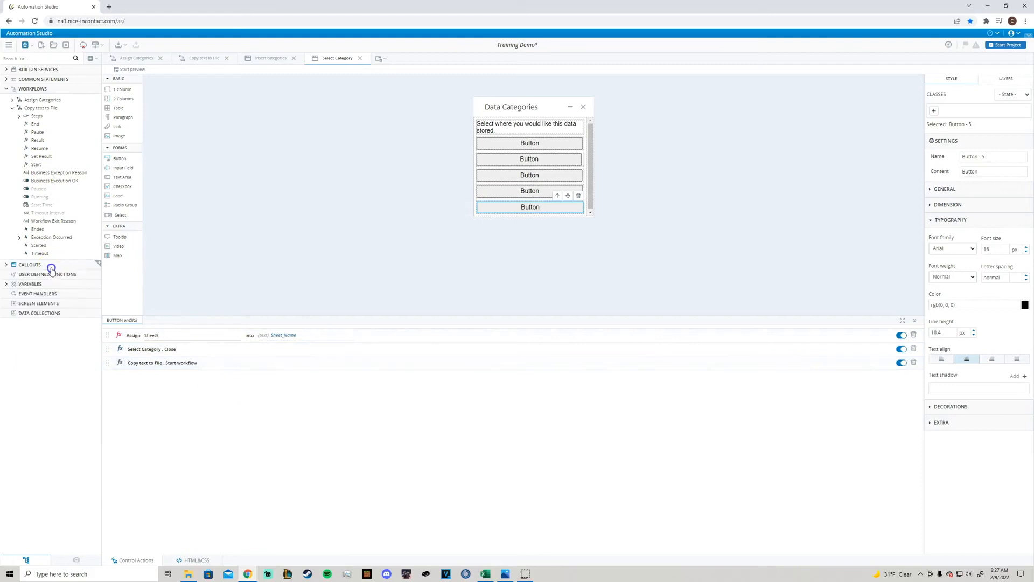
pyautogui.click(36, 88)
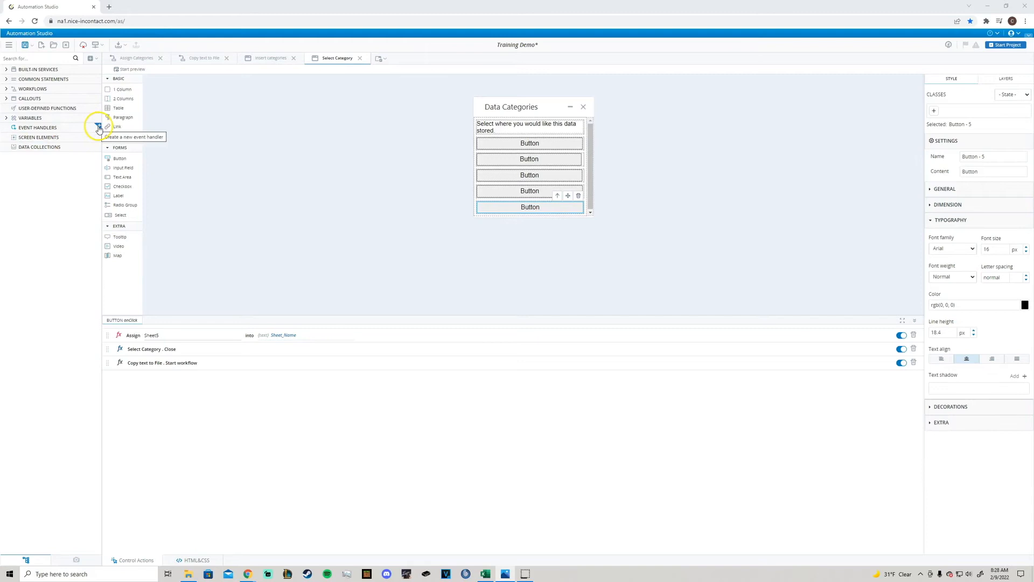
# Step: Create a new event handler and add the Insert categories callout's Show function to its do section
pyautogui.click(98, 127)
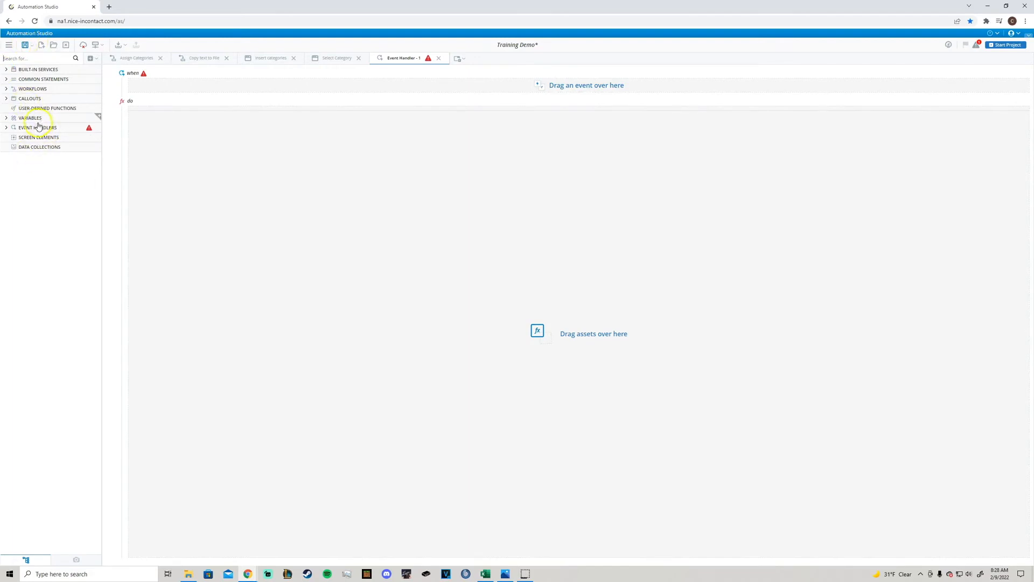
pyautogui.click(36, 100)
pyautogui.click(41, 110)
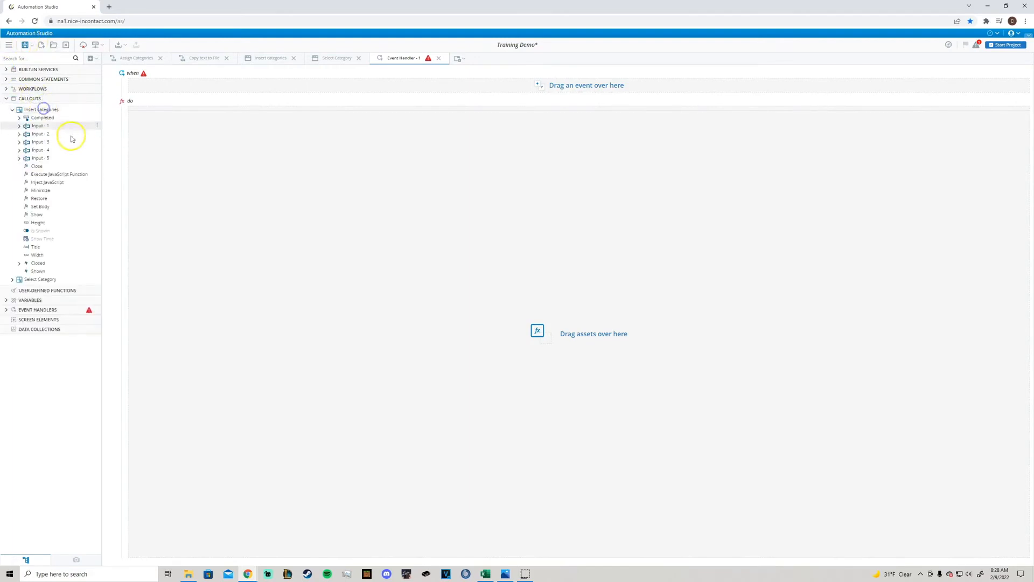
pyautogui.moveTo(38, 214); pyautogui.dragTo(226, 170)
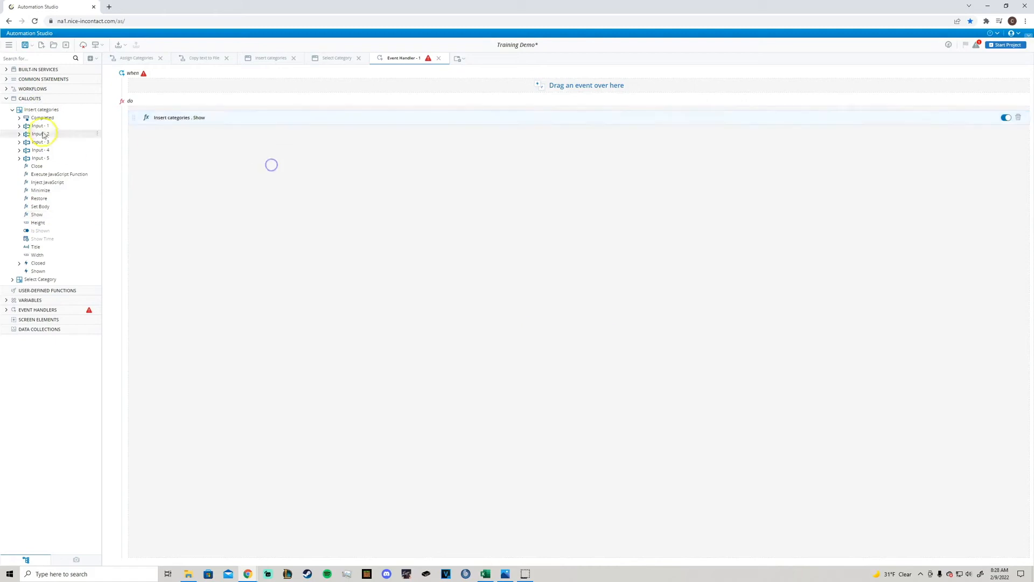
pyautogui.click(35, 99)
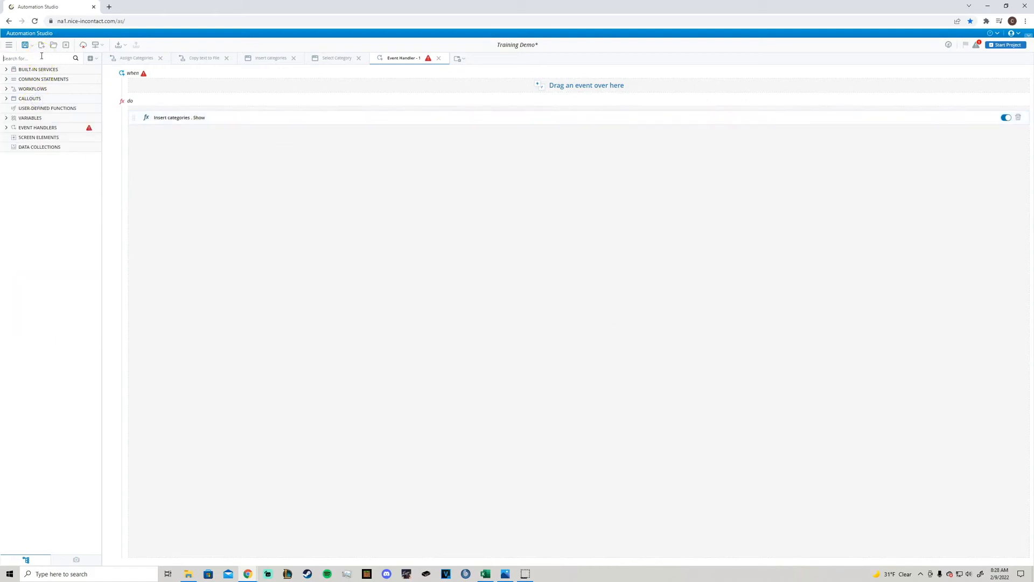
# Step: Search the assets for "solution" and set the Administration service's Solution Loaded event as the event handler's trigger
pyautogui.click(42, 56)
pyautogui.write('solution')
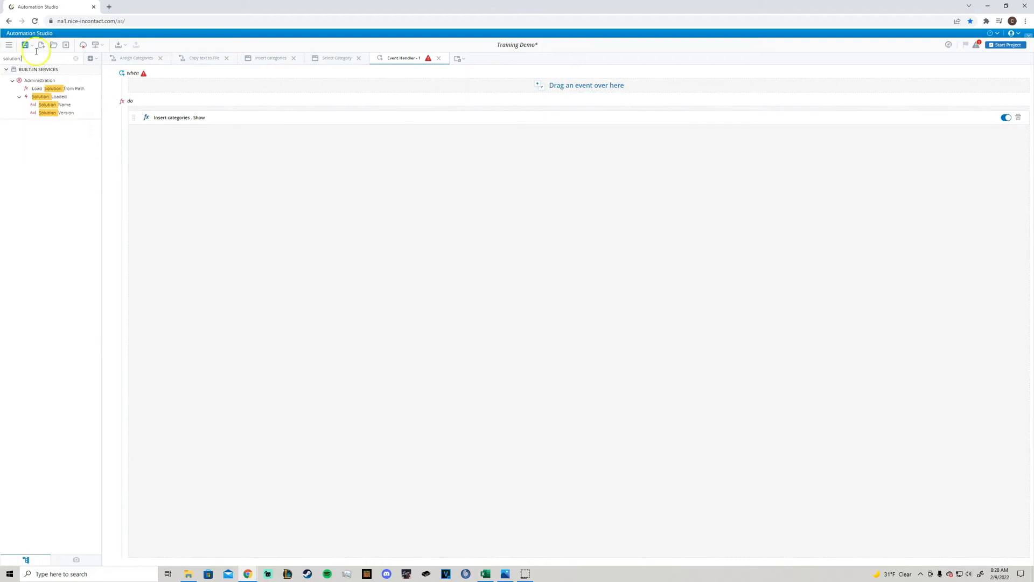
pyautogui.moveTo(54, 96); pyautogui.dragTo(202, 82)
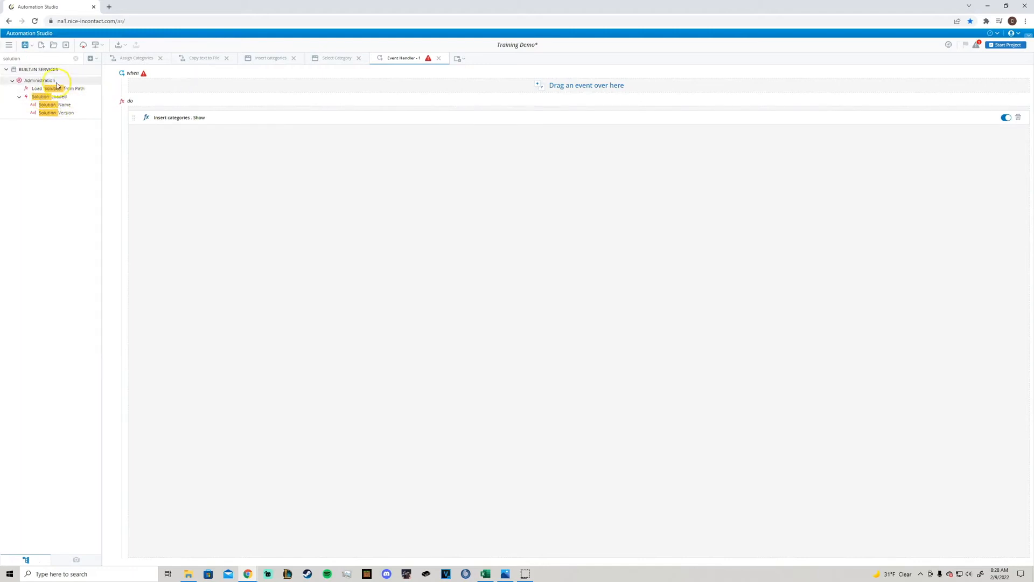
pyautogui.click(183, 85)
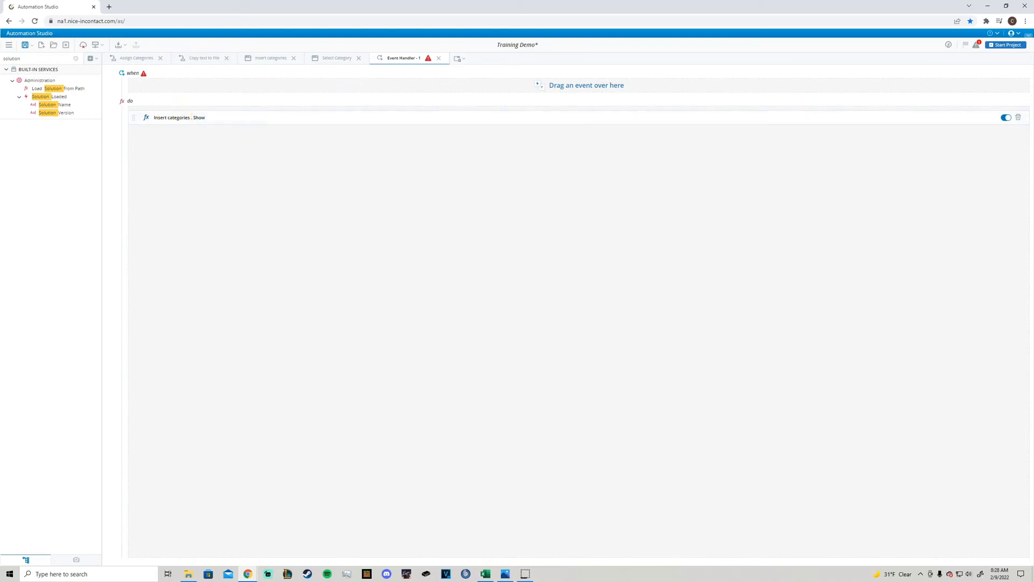
pyautogui.click(16, 561)
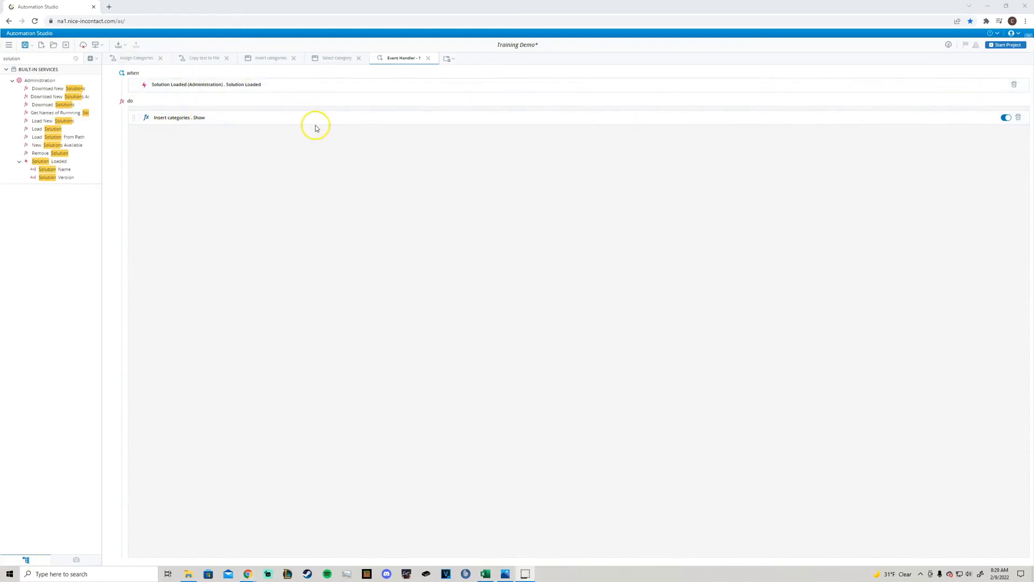
pyautogui.click(76, 58)
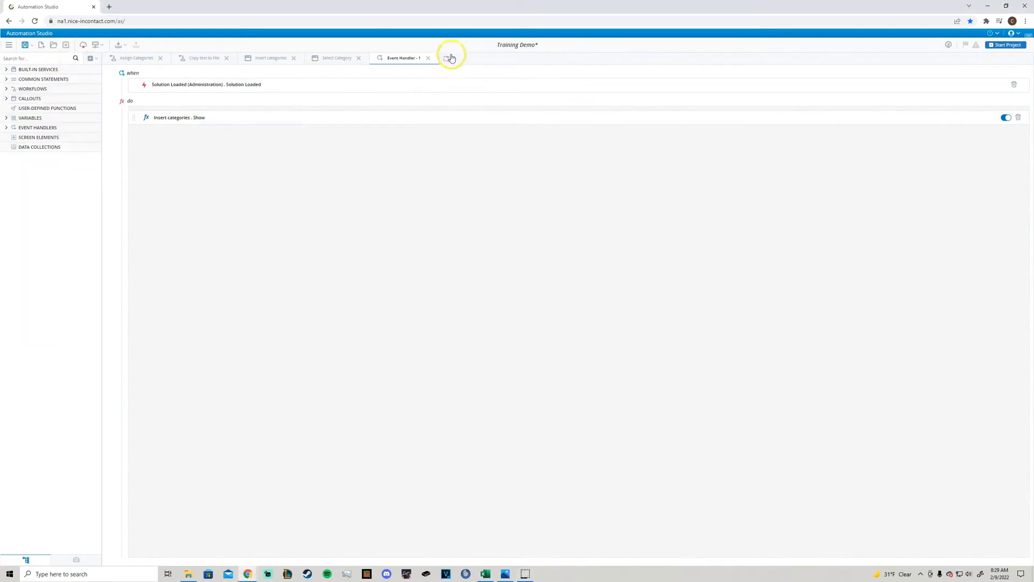
# Step: Create a second event handler, search the assets for "clipb", and set the Clipboard service's Clipboard Changed event as its trigger
pyautogui.click(98, 126)
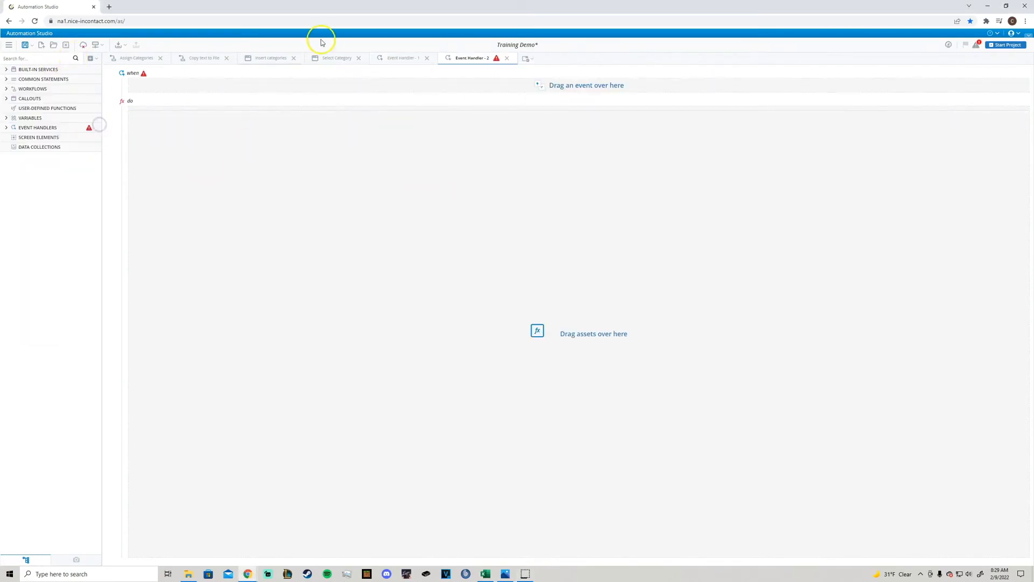
pyautogui.hotkey('alt', 'Tab')
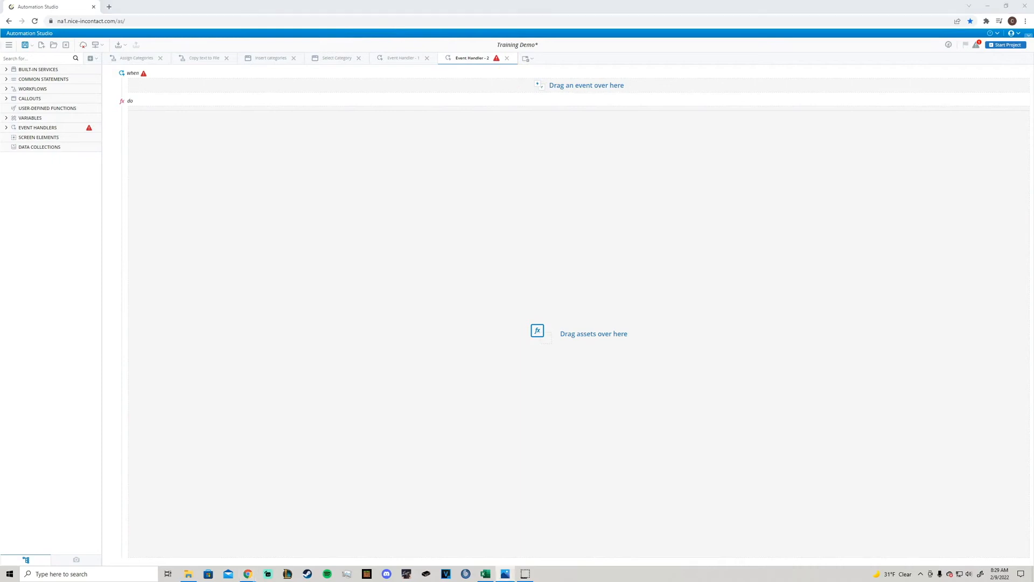
pyautogui.click(39, 59)
pyautogui.write('clipb')
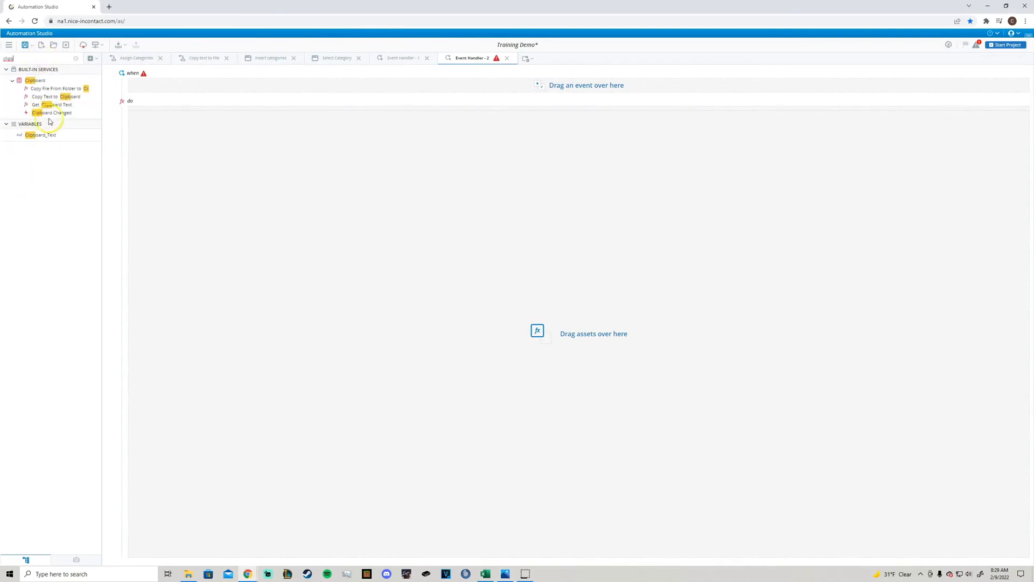
pyautogui.moveTo(52, 113); pyautogui.dragTo(216, 86)
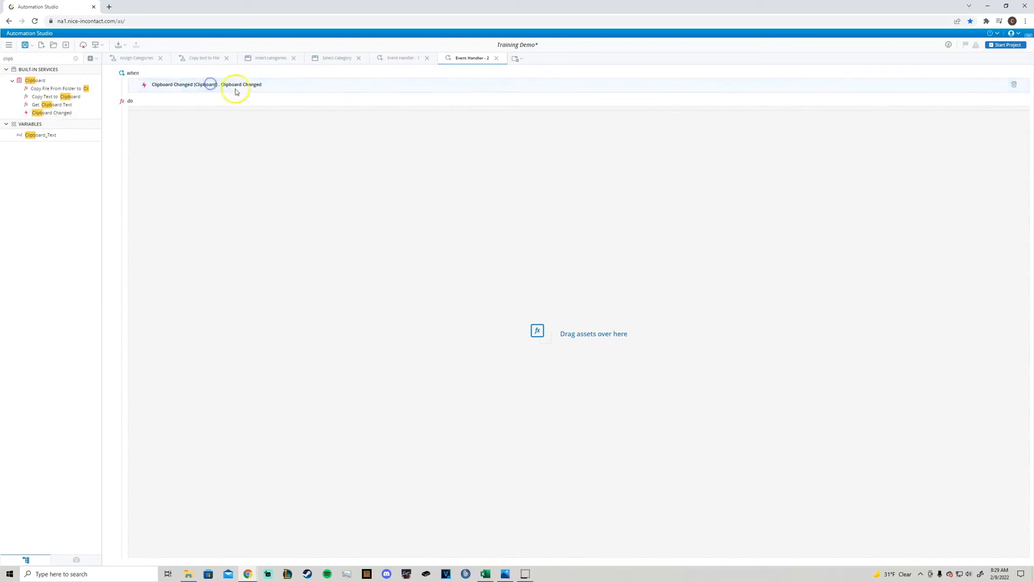
pyautogui.click(76, 58)
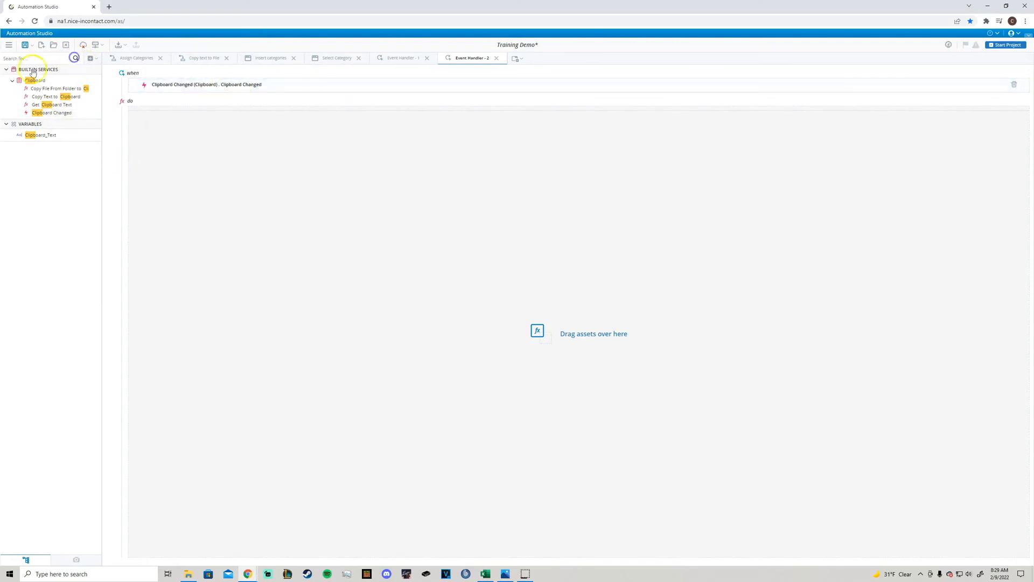
# Step: Add an Assign statement to the handler's do section that assigns Get Clipboard Text into the Clipboard_Text variable
pyautogui.click(44, 79)
pyautogui.moveTo(42, 91); pyautogui.dragTo(228, 161)
pyautogui.click(44, 79)
pyautogui.click(326, 125)
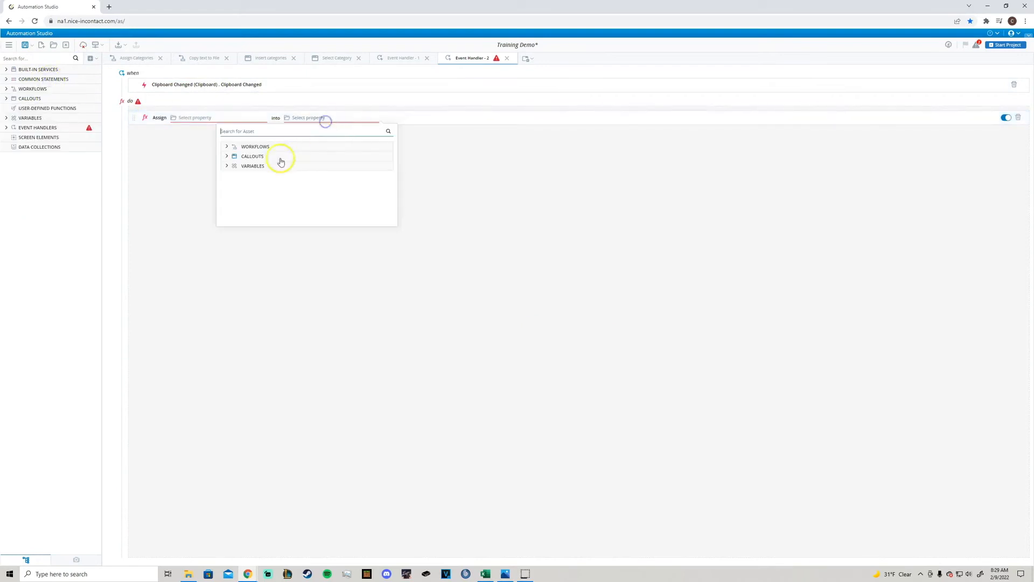
pyautogui.click(257, 167)
pyautogui.scroll(-2, 285, 194)
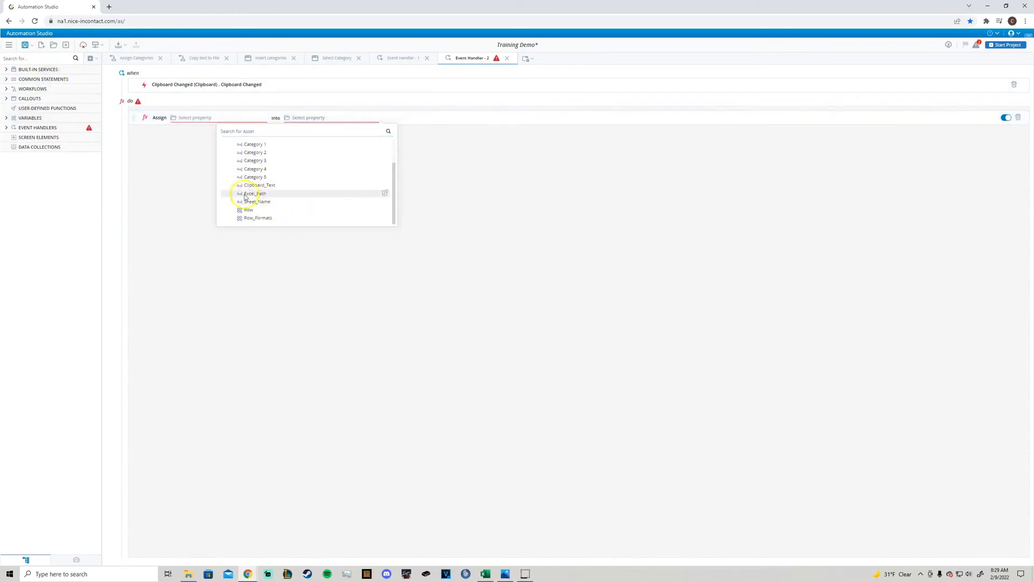
pyautogui.click(261, 185)
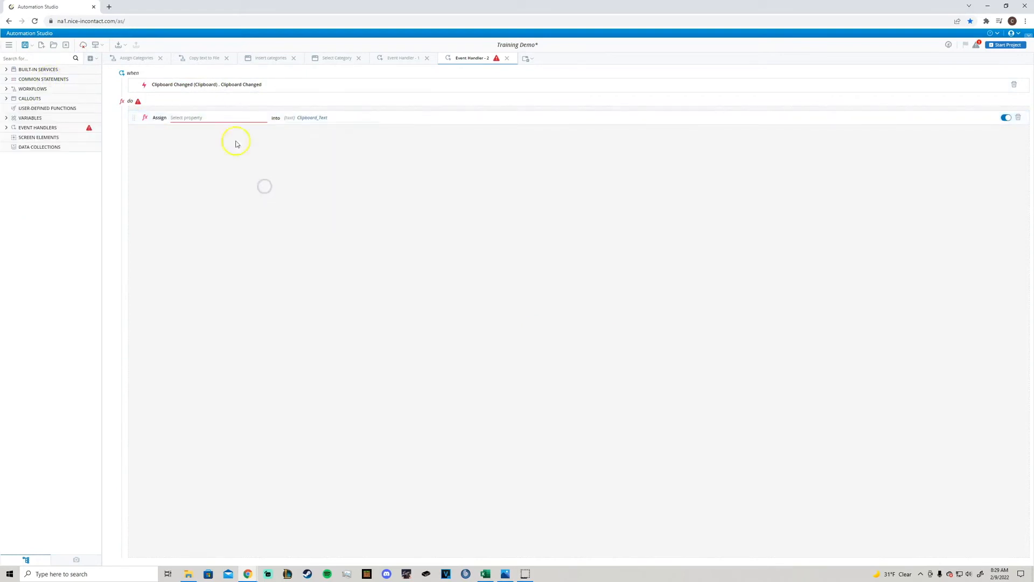
pyautogui.click(263, 119)
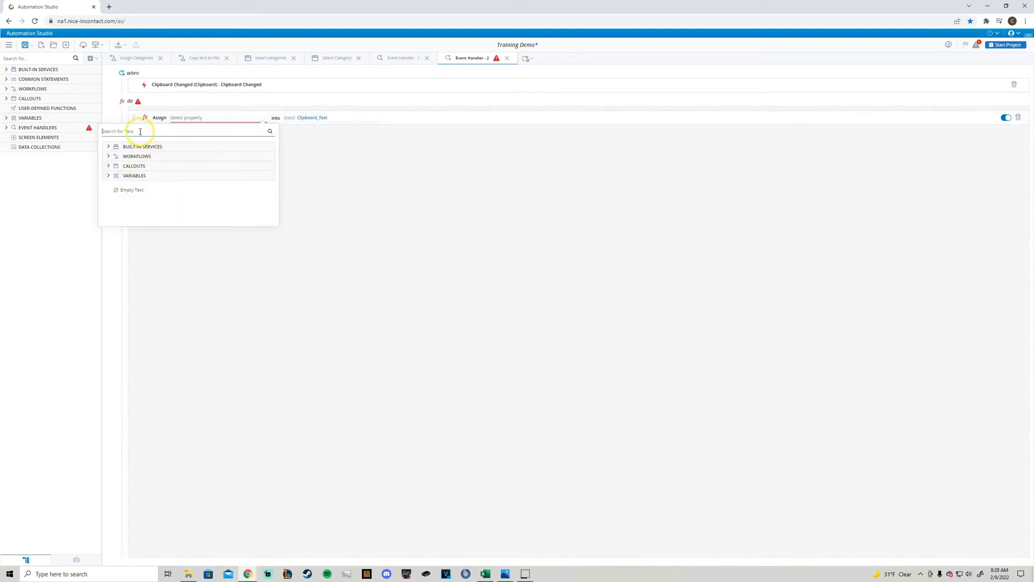
pyautogui.write('get clip')
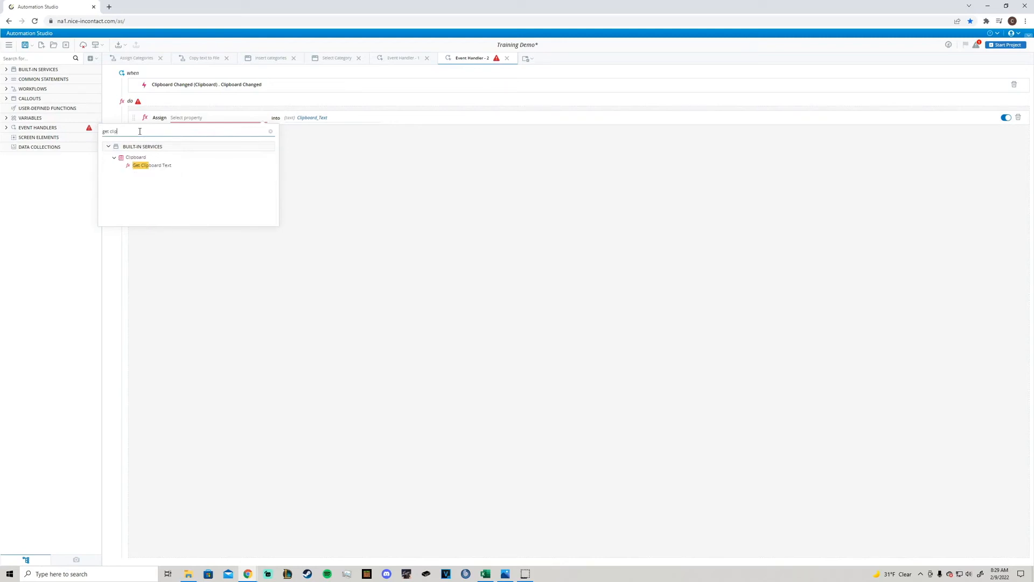
pyautogui.click(183, 165)
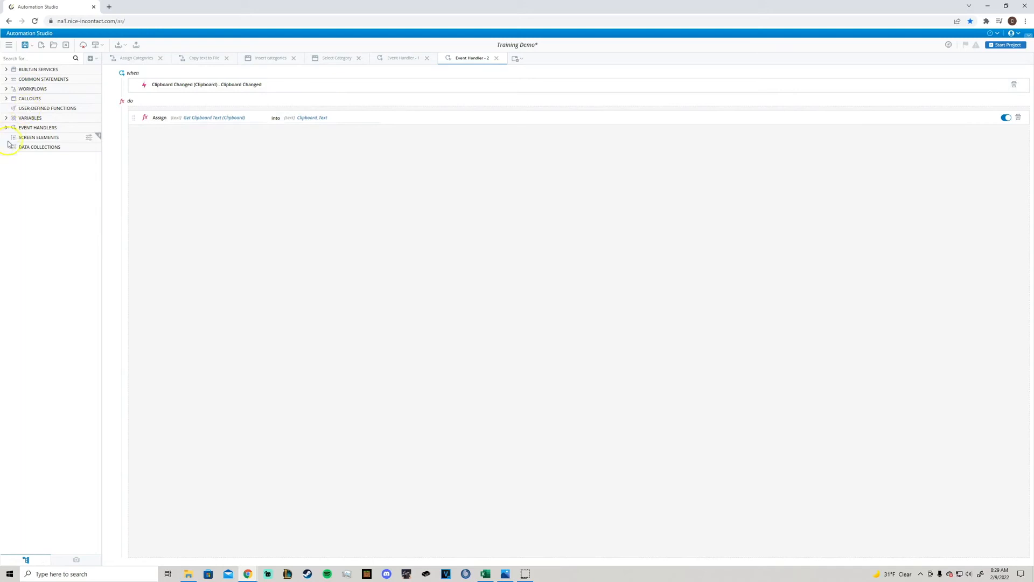
# Step: Add the Select Category callout's Show function below the clipboard Assign statement
pyautogui.click(29, 99)
pyautogui.click(53, 118)
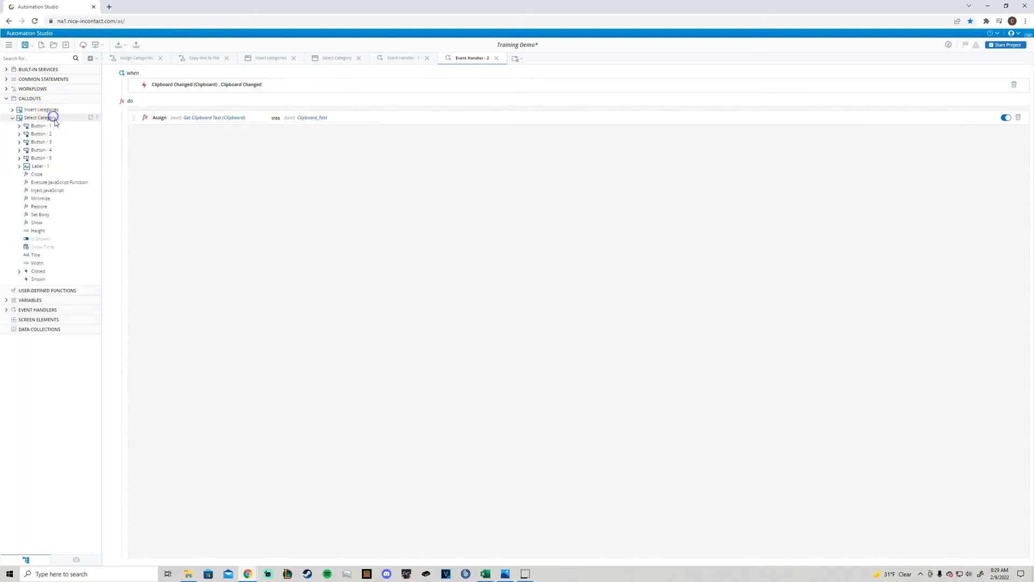
pyautogui.moveTo(37, 222); pyautogui.dragTo(260, 185)
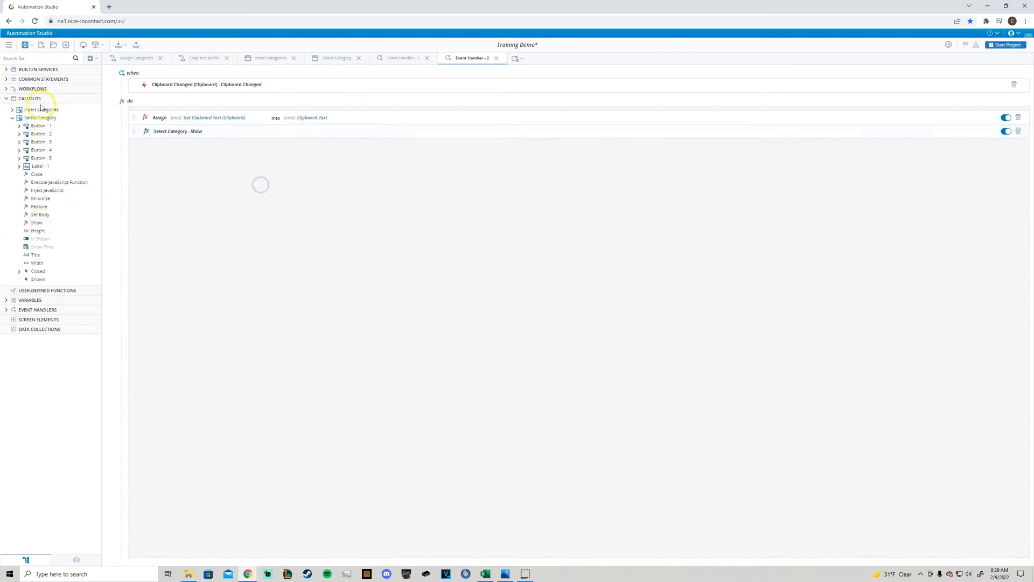
pyautogui.click(41, 98)
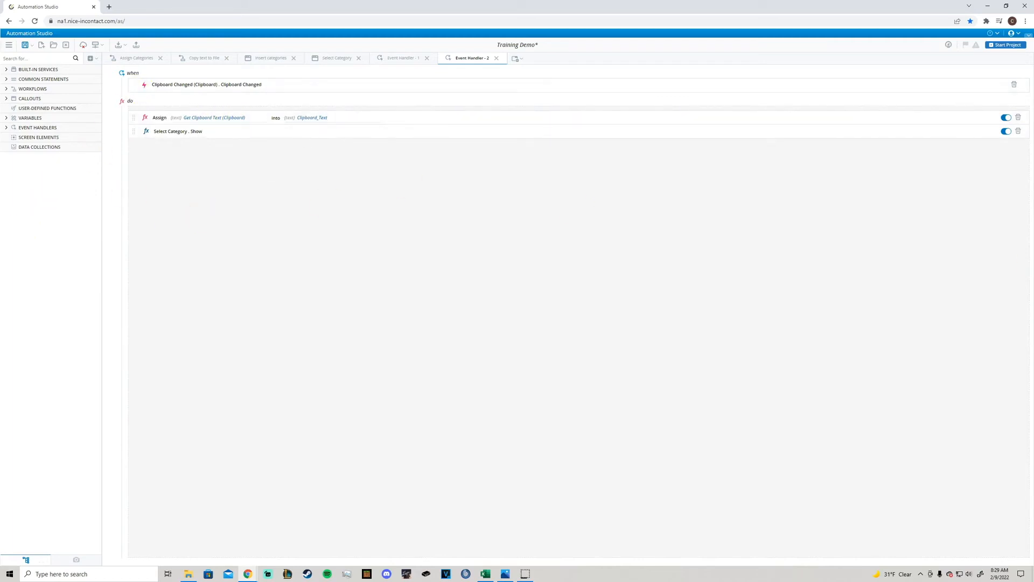
pyautogui.hotkey('alt', 'Tab')
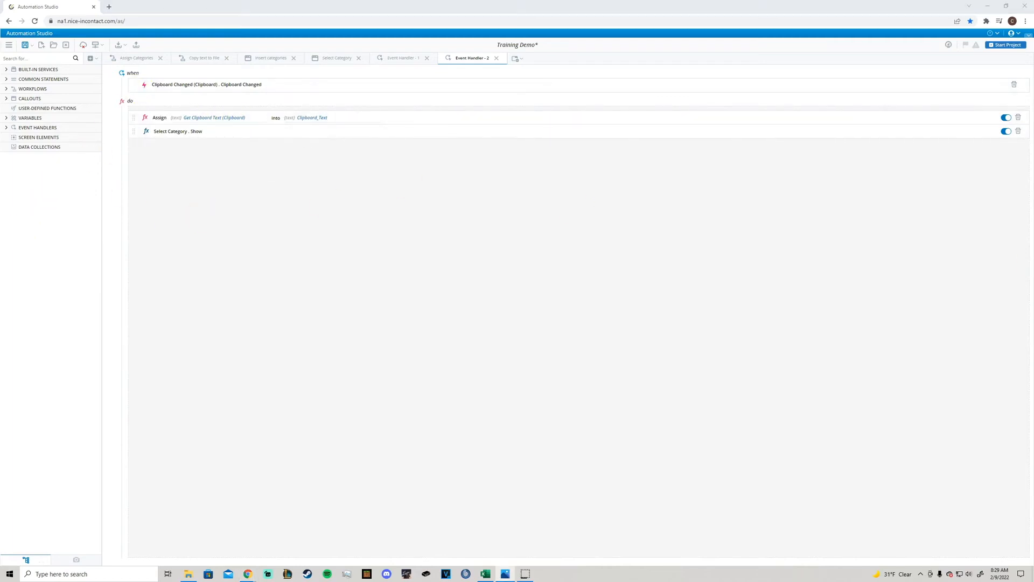
# Step: In the Assign Categories workflow, add a step connected from Start and name it "Assign Categories"
pyautogui.click(137, 57)
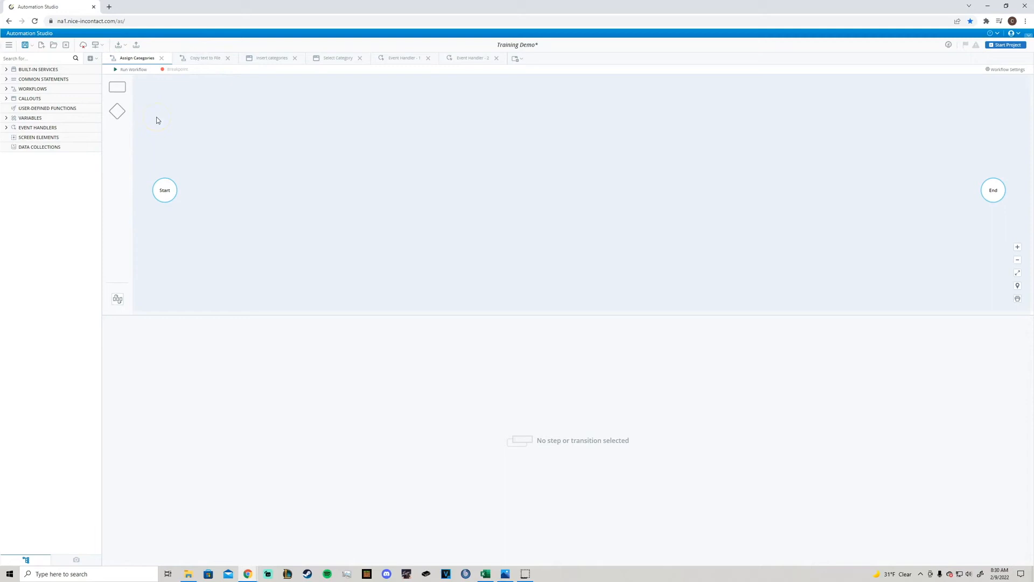
pyautogui.moveTo(122, 84); pyautogui.dragTo(229, 189)
pyautogui.moveTo(165, 196); pyautogui.dragTo(236, 193)
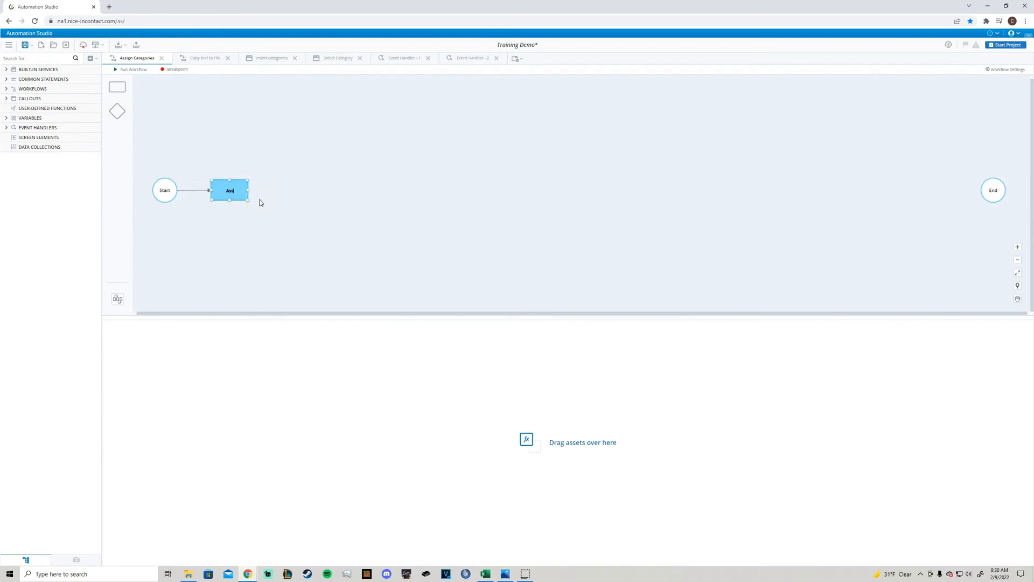
pyautogui.write('gories')
pyautogui.press('Return')
pyautogui.click(293, 219)
pyautogui.click(243, 195)
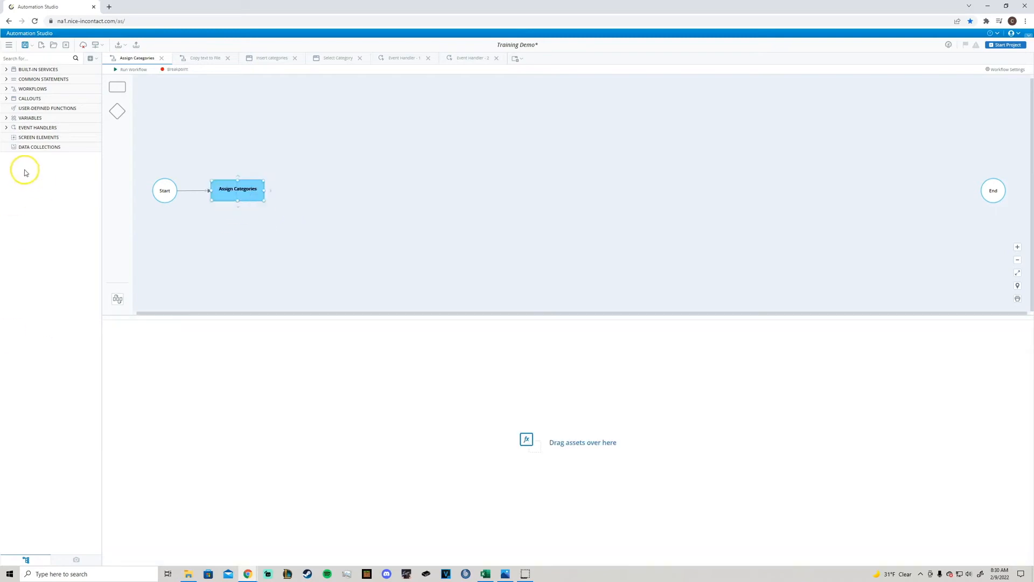
# Step: Add five Assign statements to the Assign Categories step and set the first two sources to Category 1 and Category 2
pyautogui.click(27, 79)
pyautogui.moveTo(31, 90); pyautogui.dragTo(275, 443)
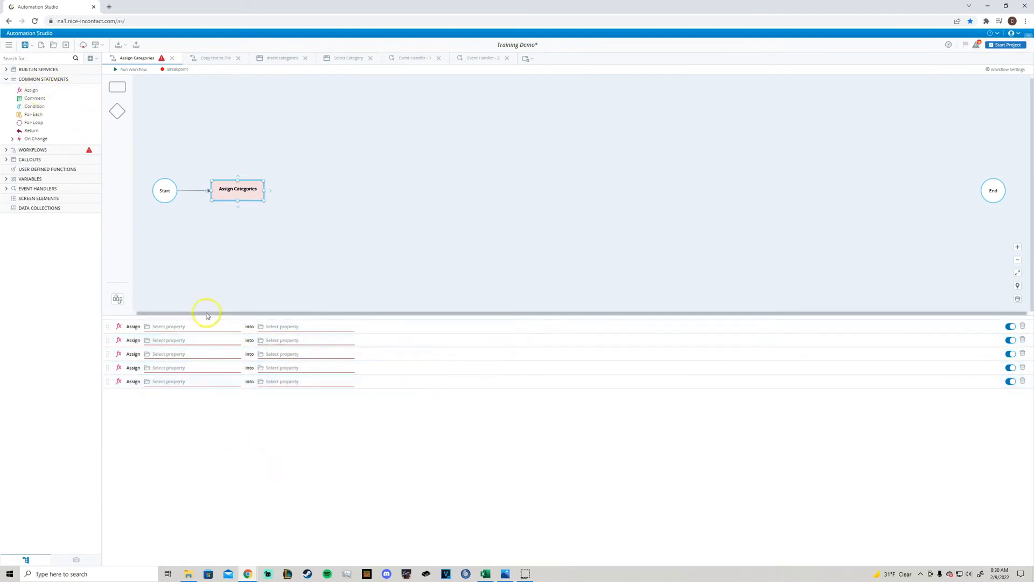
pyautogui.click(223, 329)
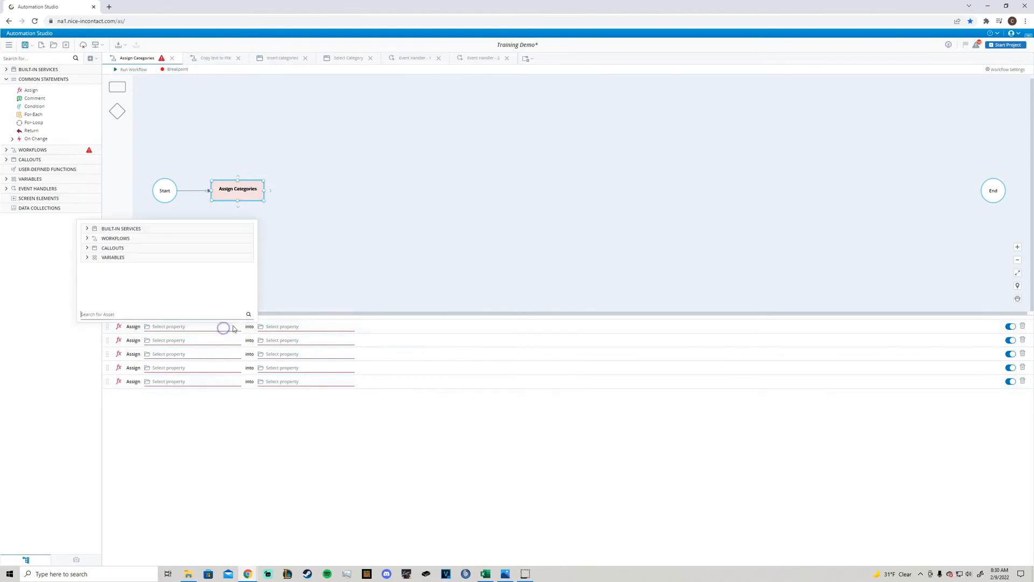
pyautogui.click(127, 257)
pyautogui.click(138, 269)
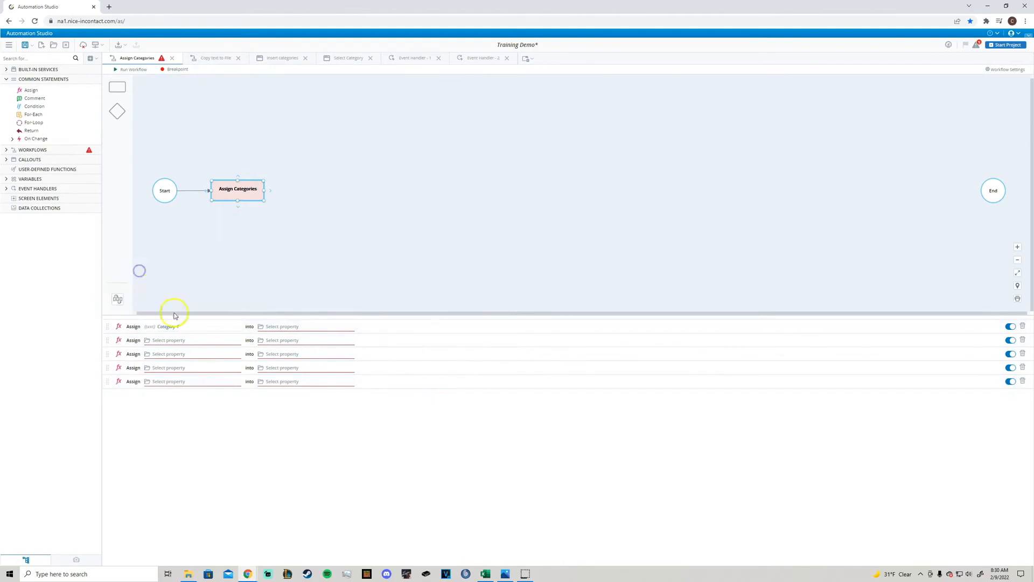
pyautogui.click(203, 340)
pyautogui.click(134, 269)
pyautogui.click(136, 292)
# Step: Set the sources of the third, fourth and fifth Assign statements to the variables Category 3, Category 4 and Category 5
pyautogui.click(189, 350)
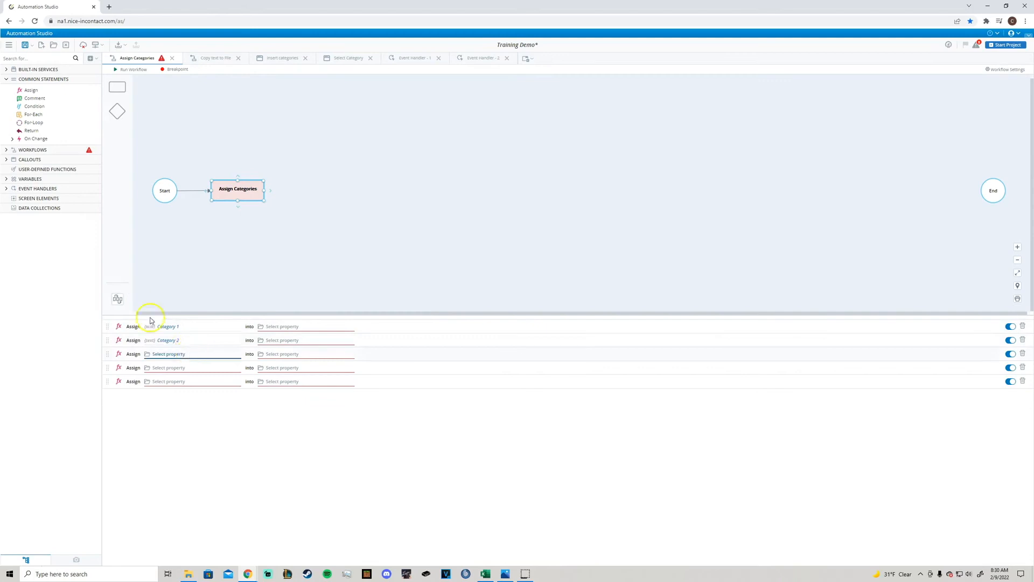
pyautogui.click(127, 284)
pyautogui.click(131, 312)
pyautogui.click(185, 368)
pyautogui.click(127, 299)
pyautogui.click(132, 335)
pyautogui.click(185, 380)
pyautogui.click(129, 313)
pyautogui.click(136, 359)
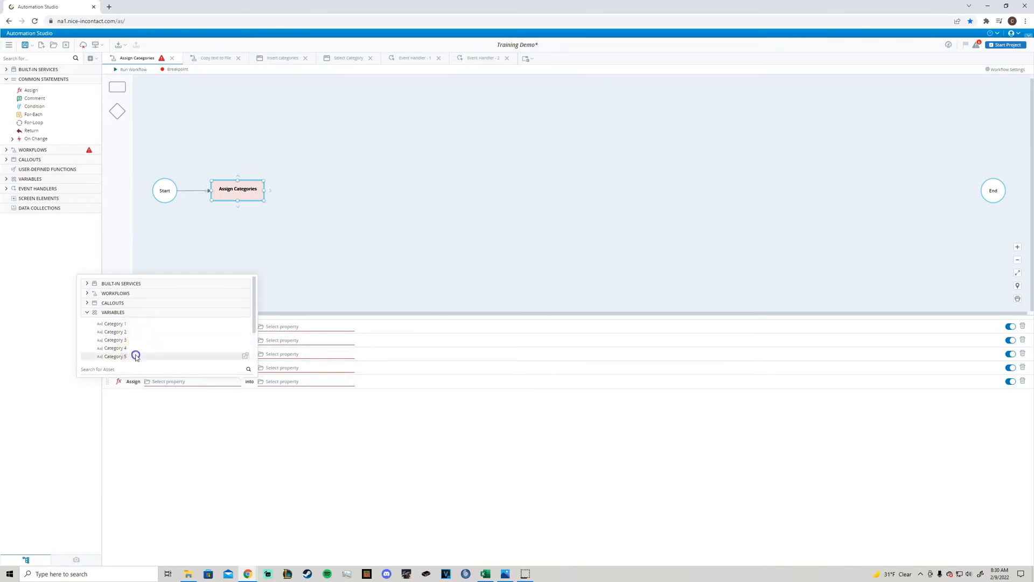
# Step: Set the Category 1 assignment's target to the Value of Select Category's Button - 1
pyautogui.click(337, 327)
pyautogui.click(249, 241)
pyautogui.click(247, 257)
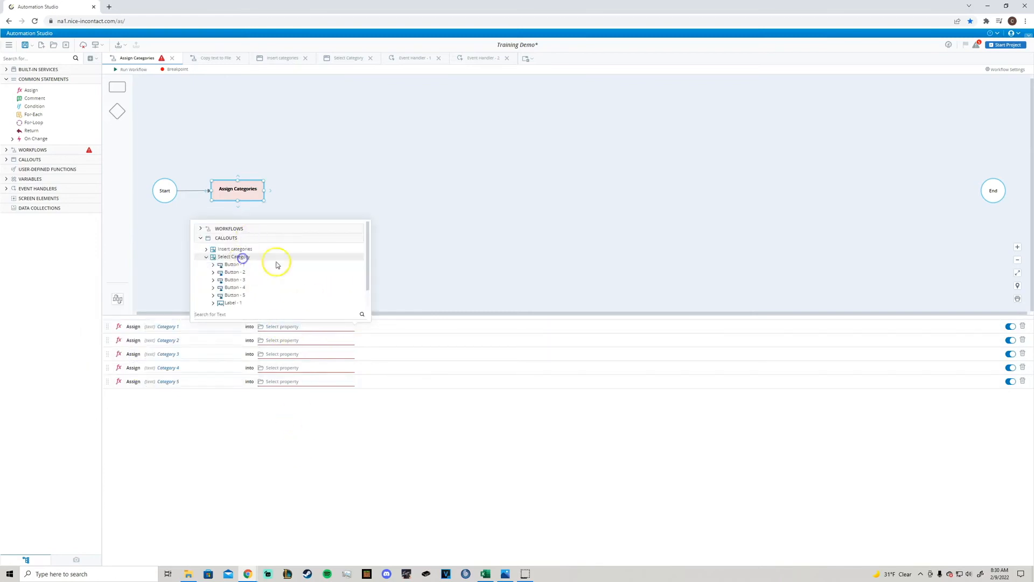
pyautogui.click(245, 265)
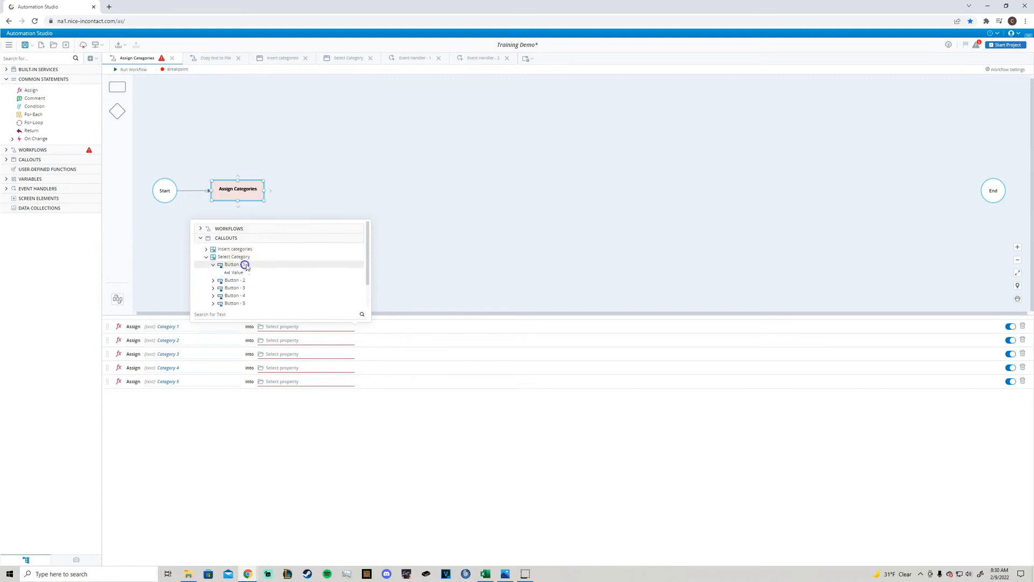
pyautogui.click(254, 273)
# Step: Set the Category 2 assignment's target to the Value of Select Category's Button - 2
pyautogui.click(320, 341)
pyautogui.click(231, 262)
pyautogui.click(254, 262)
pyautogui.click(249, 253)
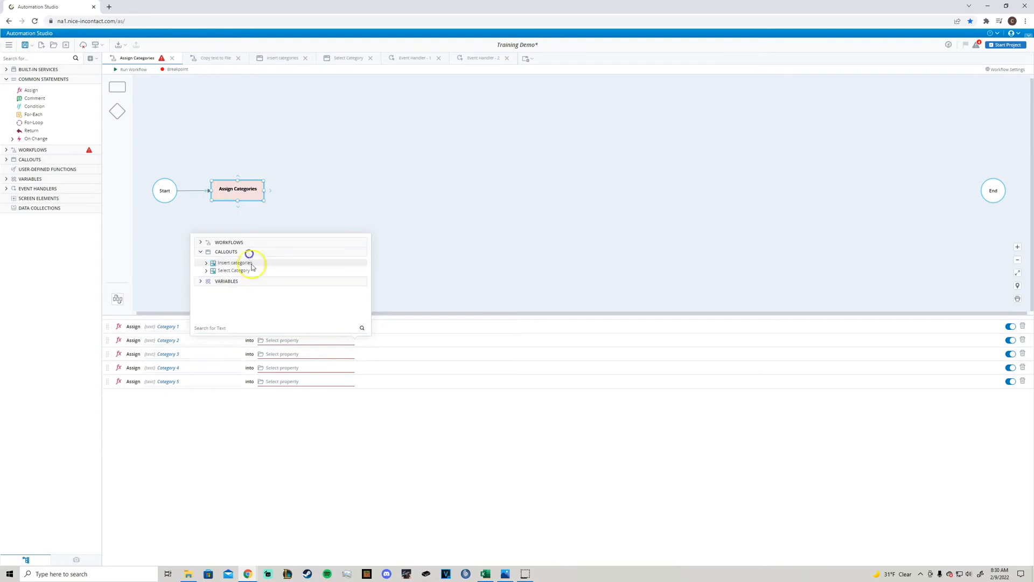
pyautogui.click(248, 270)
pyautogui.click(241, 291)
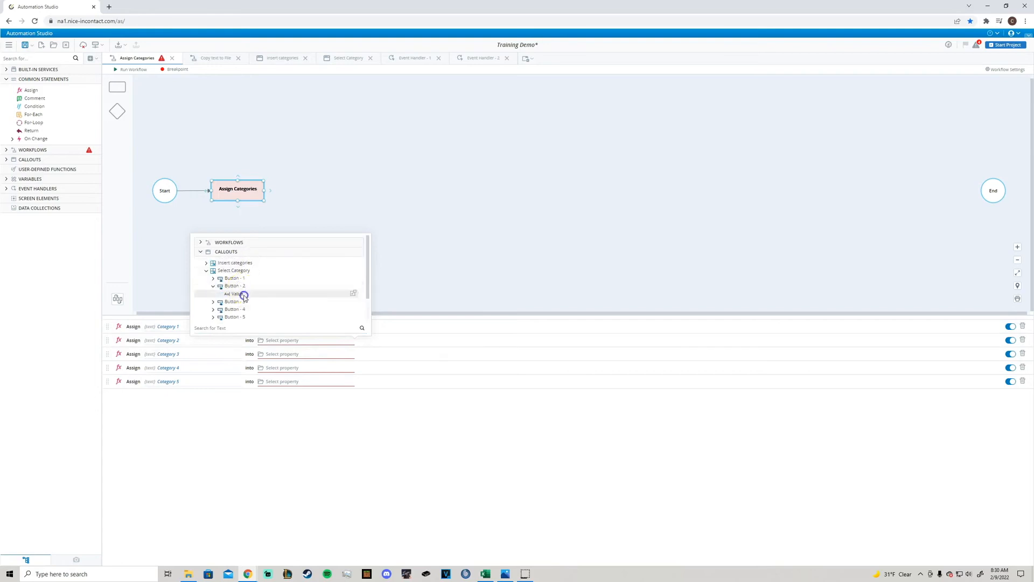
pyautogui.click(242, 293)
# Step: Set the Category 3 assignment's target to the Value of Select Category's Button - 3
pyautogui.click(306, 354)
pyautogui.click(240, 265)
pyautogui.click(235, 284)
pyautogui.click(250, 308)
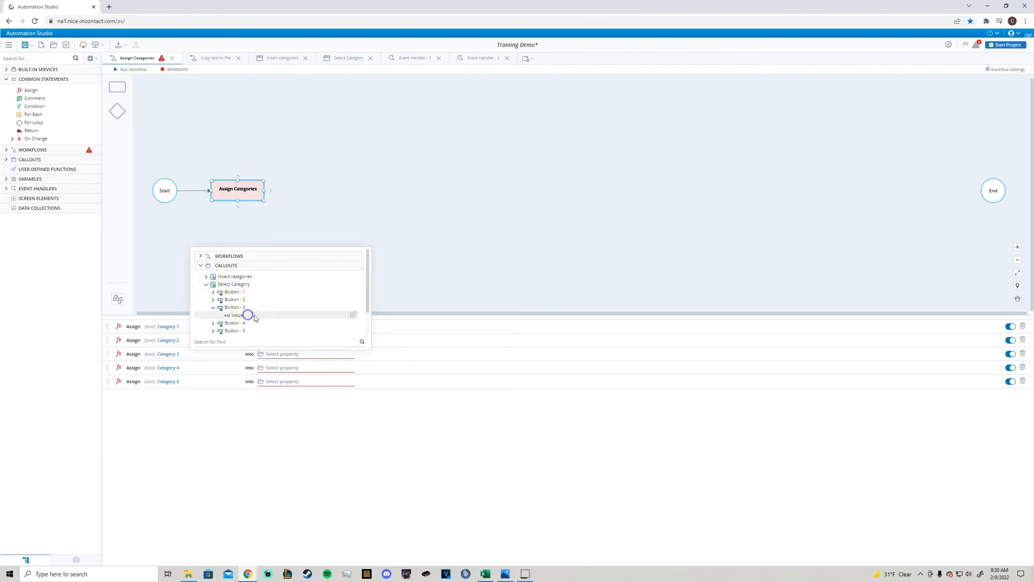
pyautogui.click(248, 315)
# Step: Set the Category 4 assignment's target to the Value of Select Category's Button - 4
pyautogui.click(312, 367)
pyautogui.click(237, 280)
pyautogui.click(245, 298)
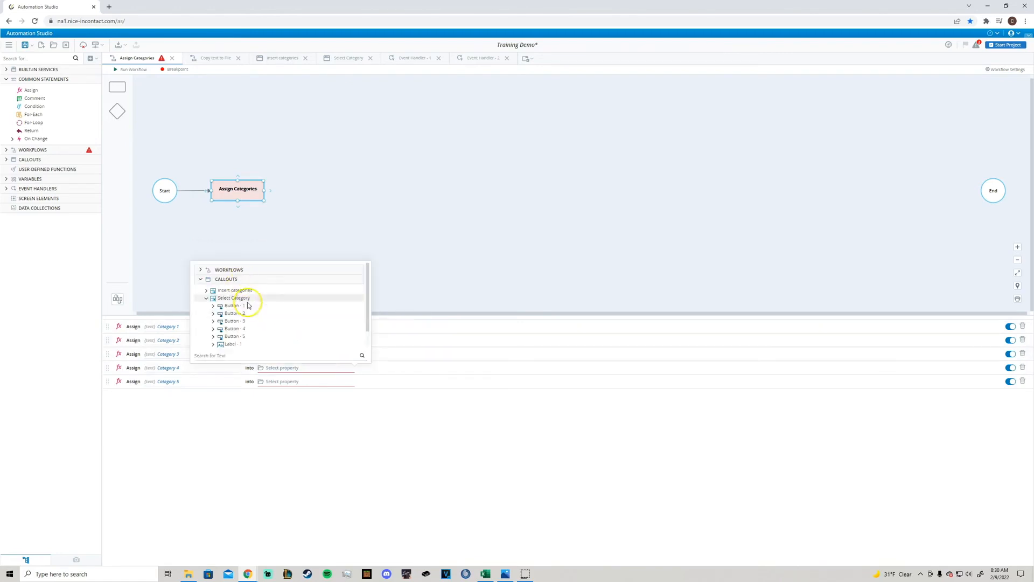
pyautogui.click(251, 330)
pyautogui.click(251, 336)
# Step: Set the Category 5 assignment's target to the Value of Select Category's Button - 5
pyautogui.click(311, 383)
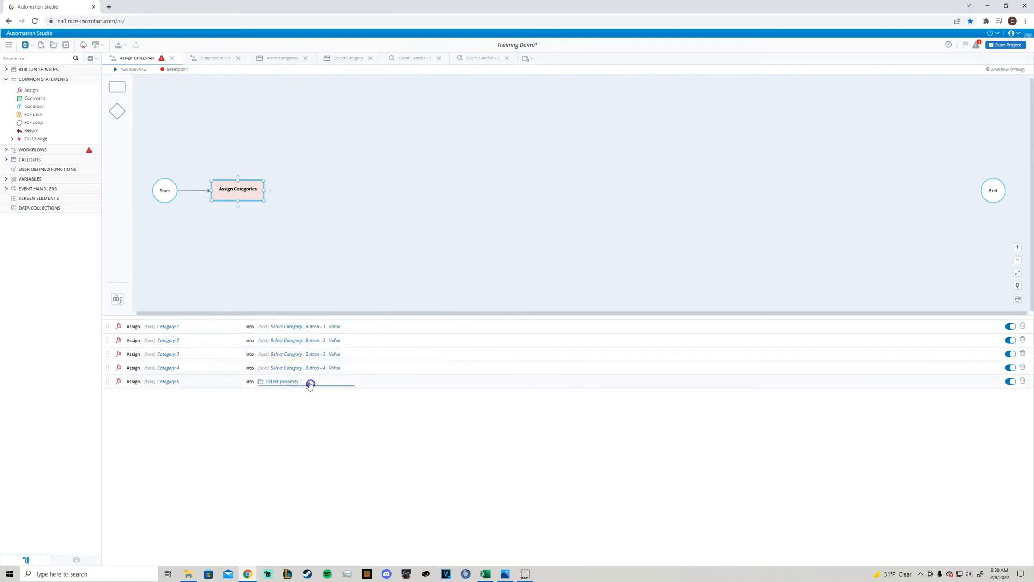
pyautogui.click(240, 294)
pyautogui.click(252, 311)
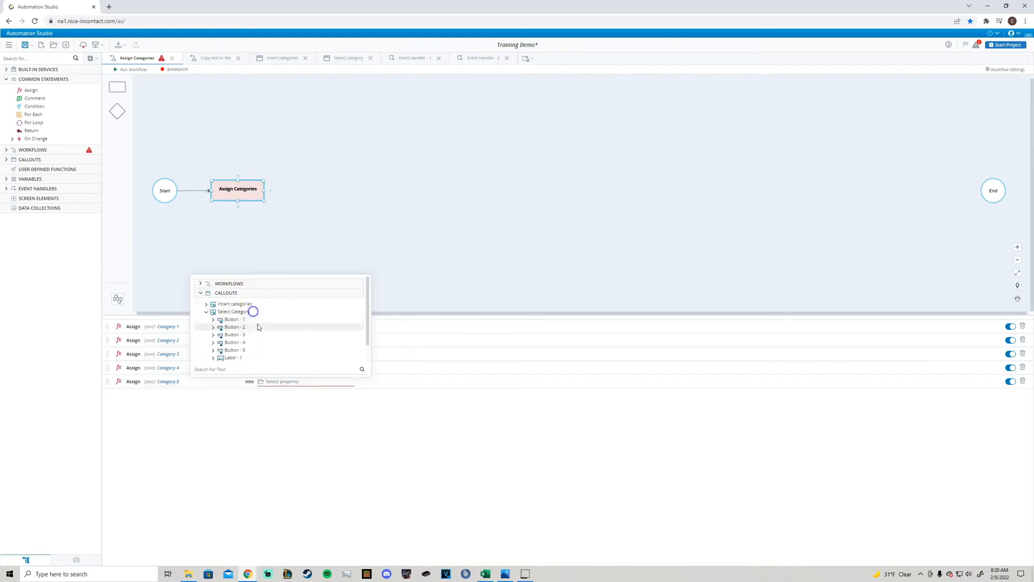
pyautogui.scroll(-1, 258, 327)
pyautogui.click(245, 330)
pyautogui.click(252, 340)
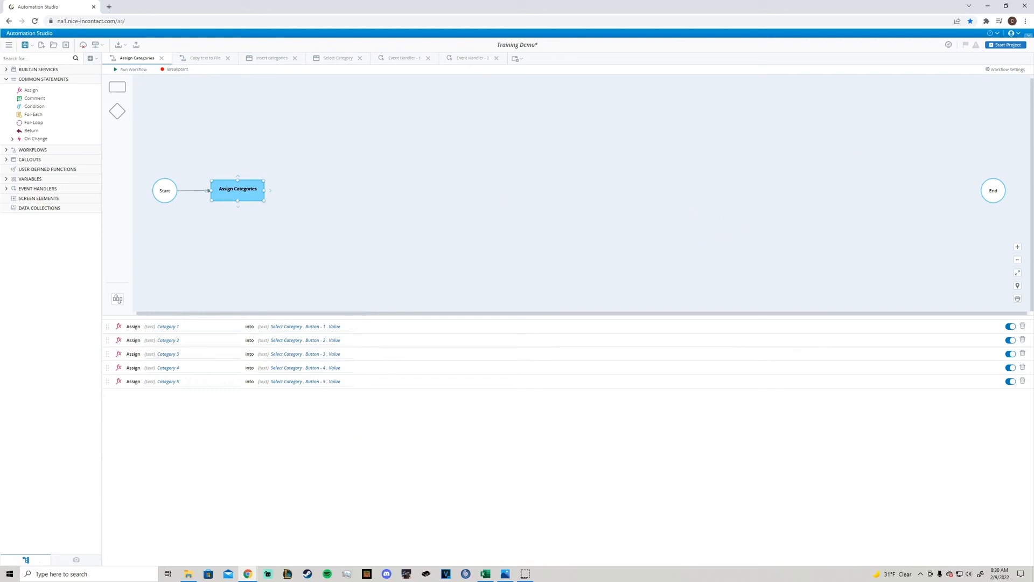
# Step: Add a step named "Test" after Assign Categories, move the End node closer, and connect Test between Assign Categories and End
pyautogui.moveTo(117, 86); pyautogui.dragTo(330, 190)
pyautogui.moveTo(261, 193); pyautogui.dragTo(323, 192)
pyautogui.moveTo(995, 197); pyautogui.dragTo(472, 191)
pyautogui.click(336, 191)
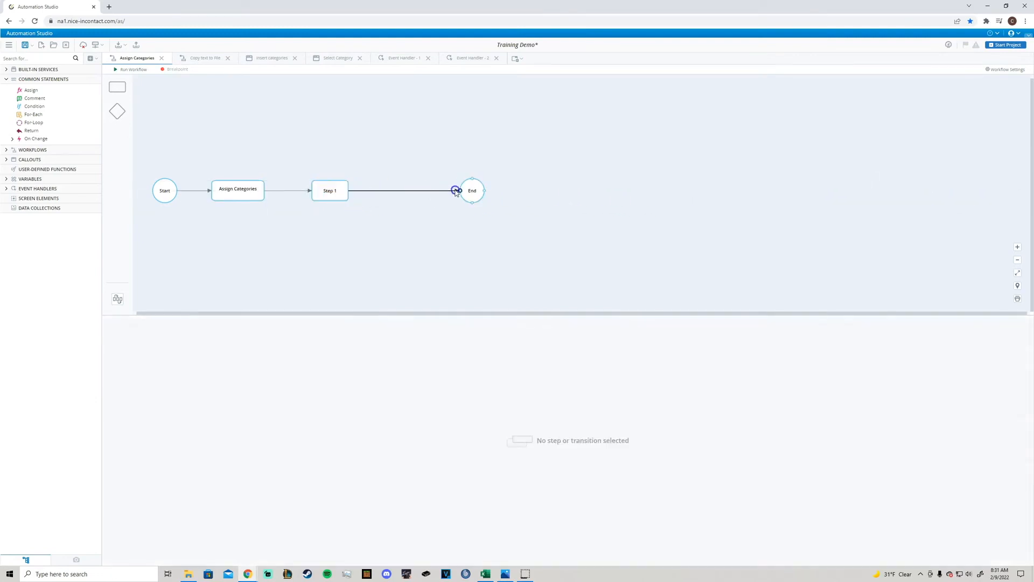
pyautogui.doubleClick(334, 185)
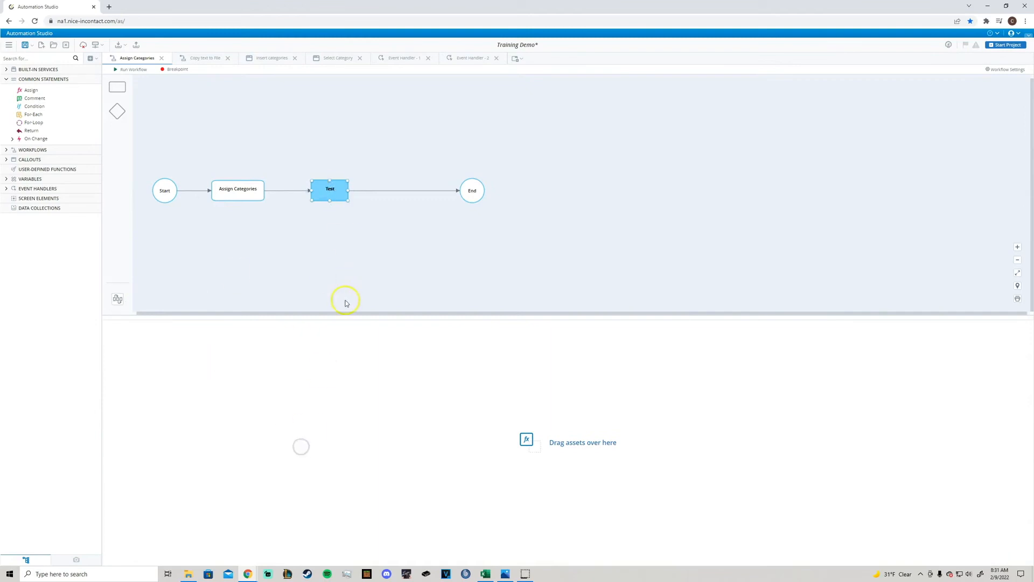
pyautogui.click(380, 266)
# Step: Add a Condition statement to the Test step
pyautogui.click(337, 201)
pyautogui.moveTo(35, 106); pyautogui.dragTo(241, 365)
pyautogui.moveTo(43, 109); pyautogui.dragTo(151, 299)
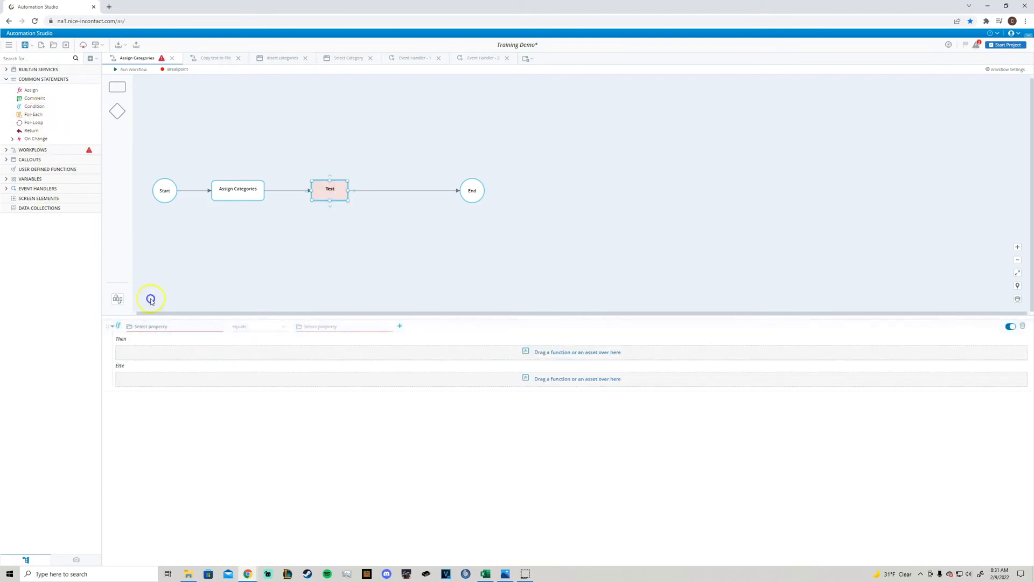
# Step: Add four more Condition statements to the Test step for a total of five
pyautogui.moveTo(36, 107); pyautogui.dragTo(228, 422)
pyautogui.moveTo(47, 106); pyautogui.dragTo(199, 488)
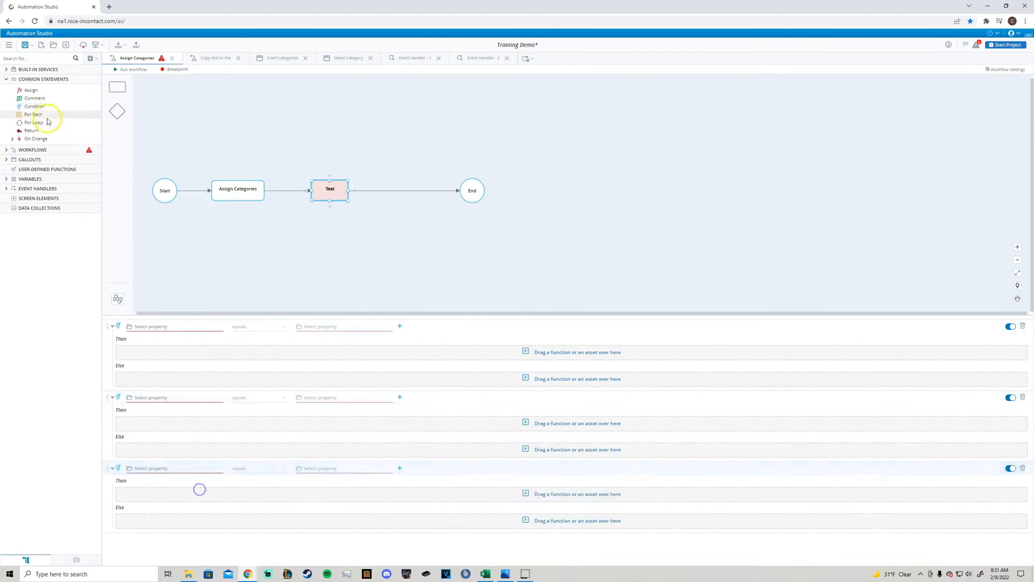
pyautogui.moveTo(108, 157); pyautogui.dragTo(194, 323)
pyautogui.moveTo(49, 107); pyautogui.dragTo(185, 321)
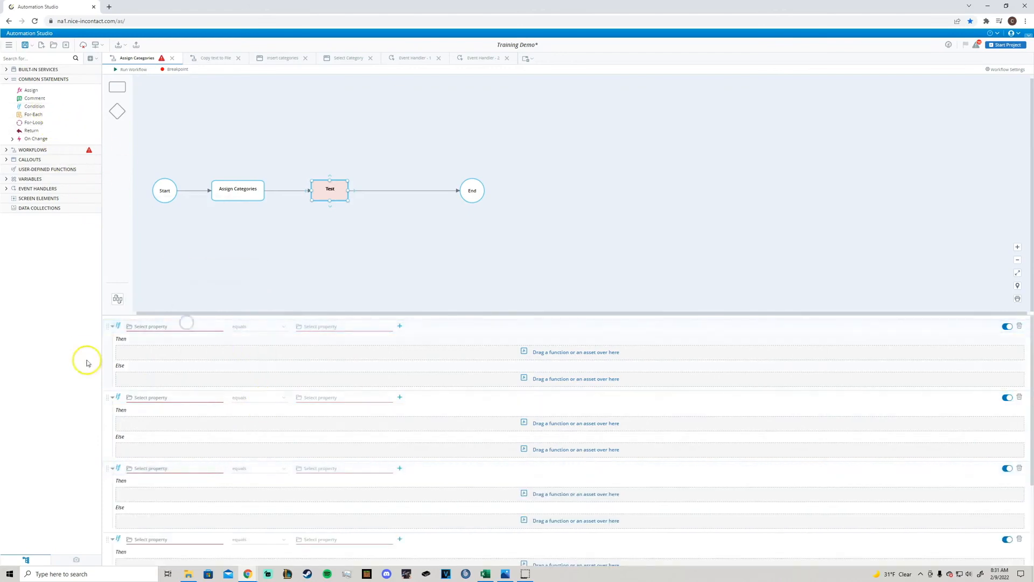
pyautogui.click(33, 79)
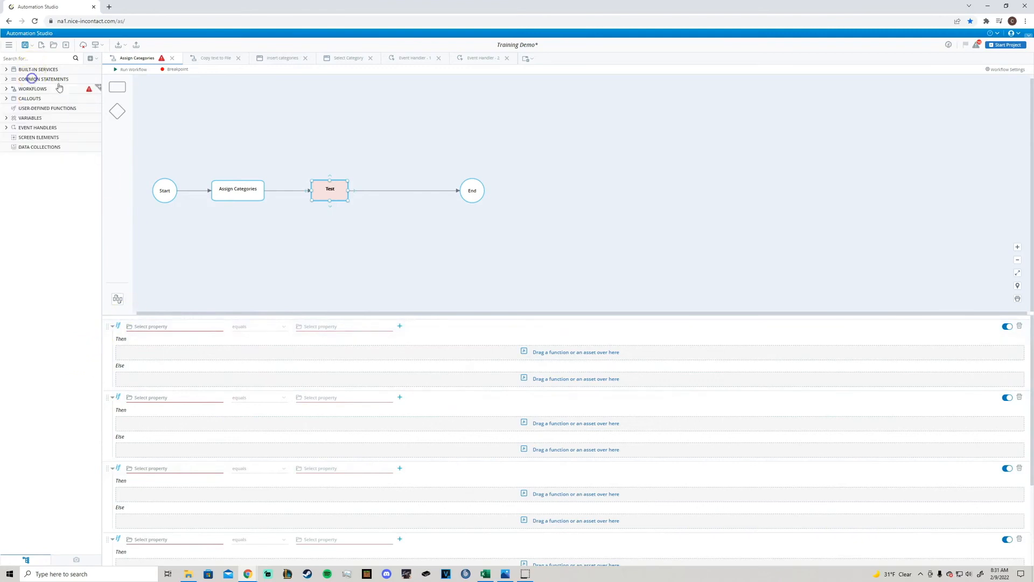
# Step: Set the property tested by the first condition to the Category 1 variable
pyautogui.click(210, 330)
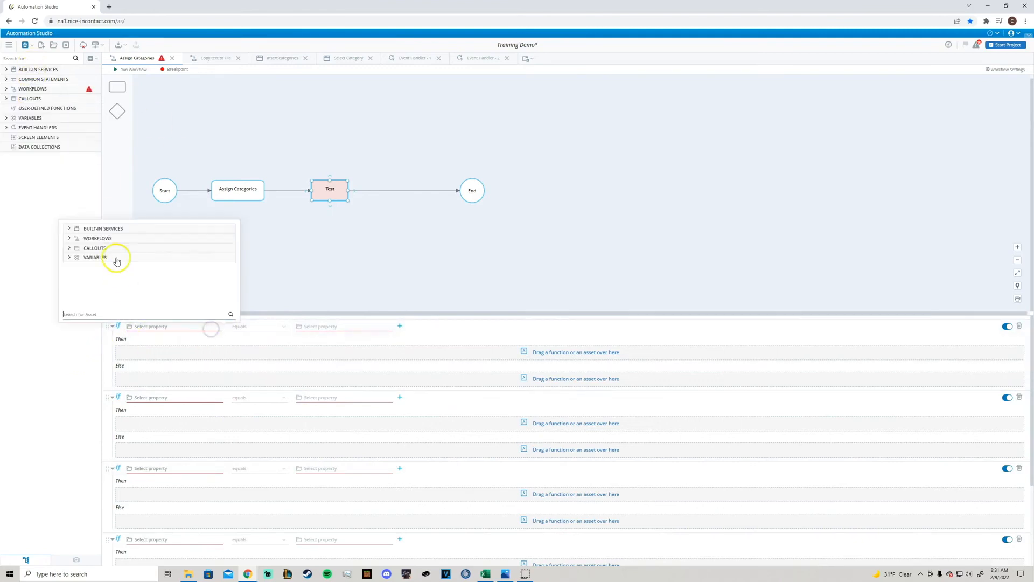
pyautogui.click(117, 252)
pyautogui.click(113, 247)
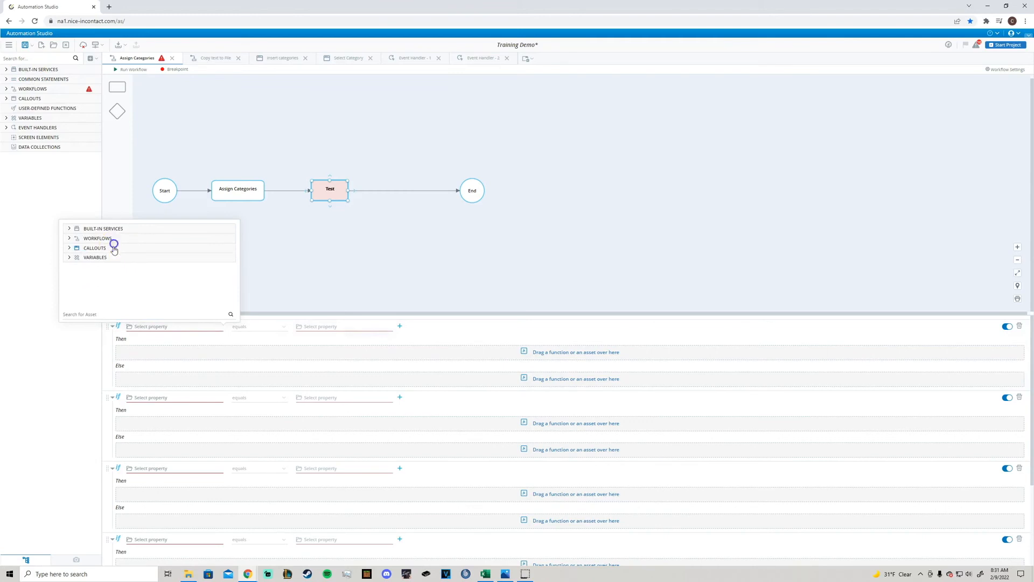
pyautogui.click(119, 257)
pyautogui.click(119, 268)
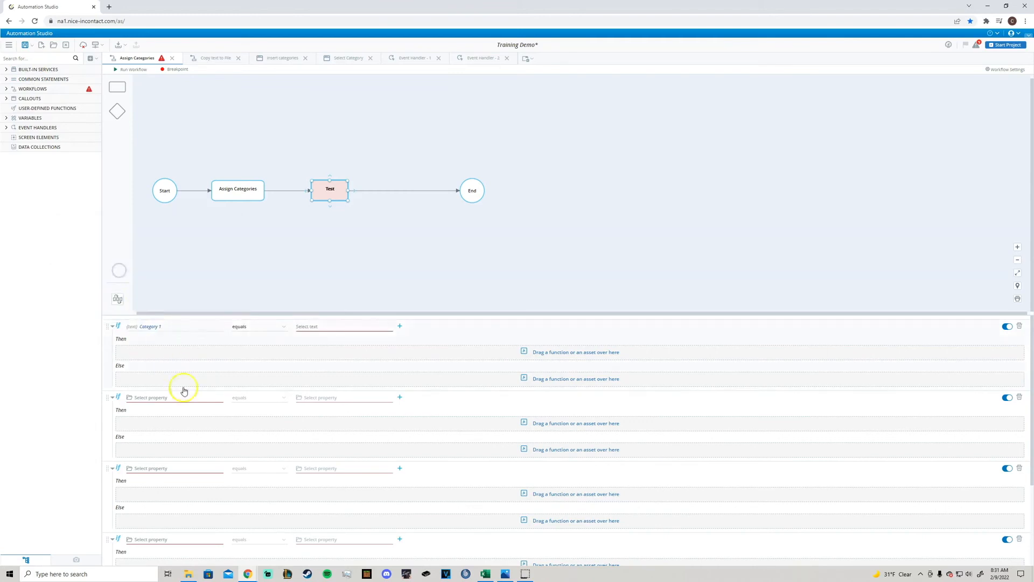
# Step: Set the second condition to test the Category 2 variable and the third to test Category 3
pyautogui.click(184, 399)
pyautogui.click(120, 330)
pyautogui.click(114, 347)
pyautogui.click(184, 468)
pyautogui.click(122, 399)
pyautogui.click(115, 425)
# Step: Set the fourth condition to test the Category 4 variable and the fifth to test Category 5
pyautogui.scroll(-1, 280, 496)
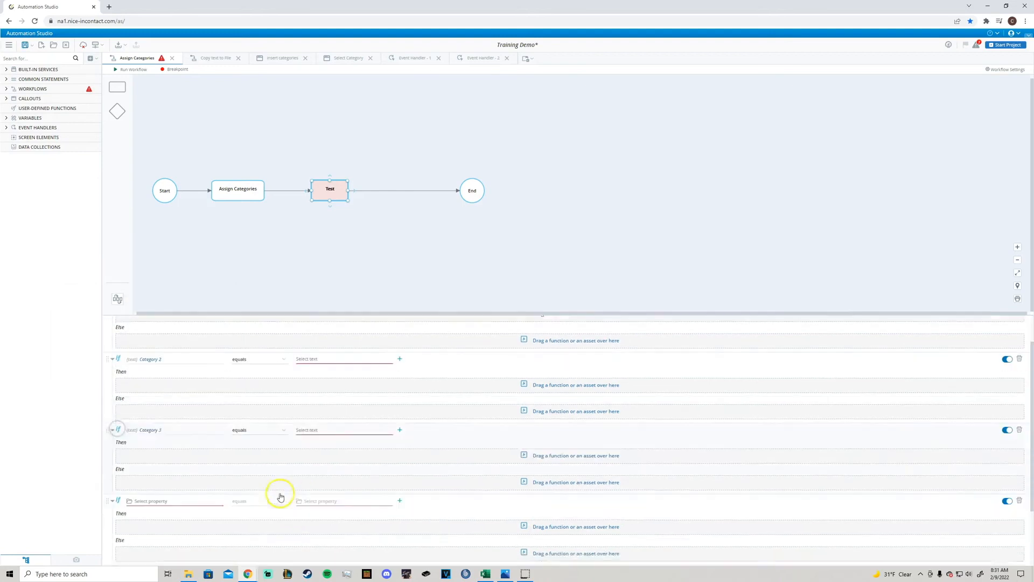
pyautogui.scroll(-2, 280, 496)
pyautogui.click(183, 422)
pyautogui.click(95, 351)
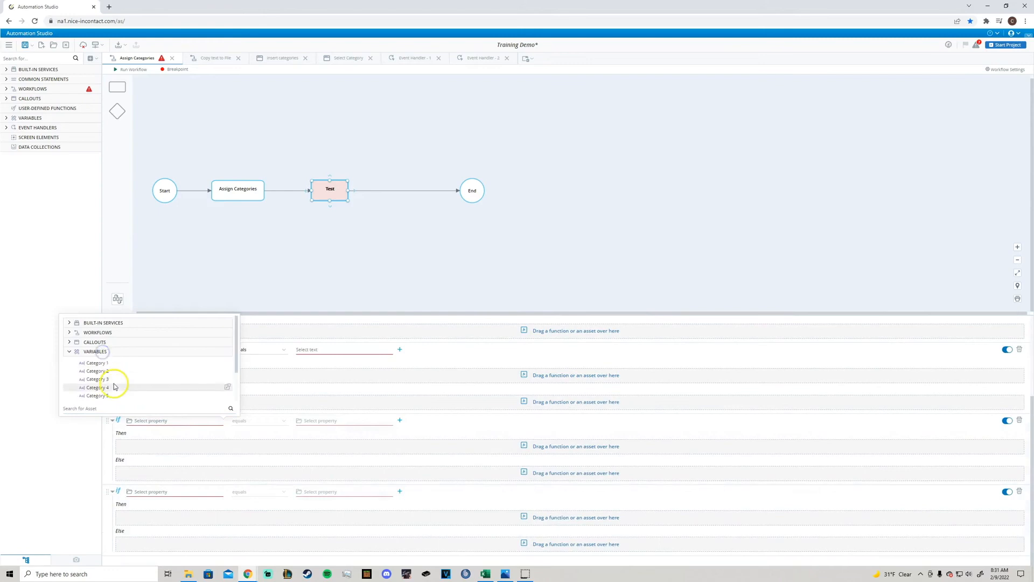
pyautogui.click(114, 389)
pyautogui.click(172, 491)
pyautogui.click(95, 423)
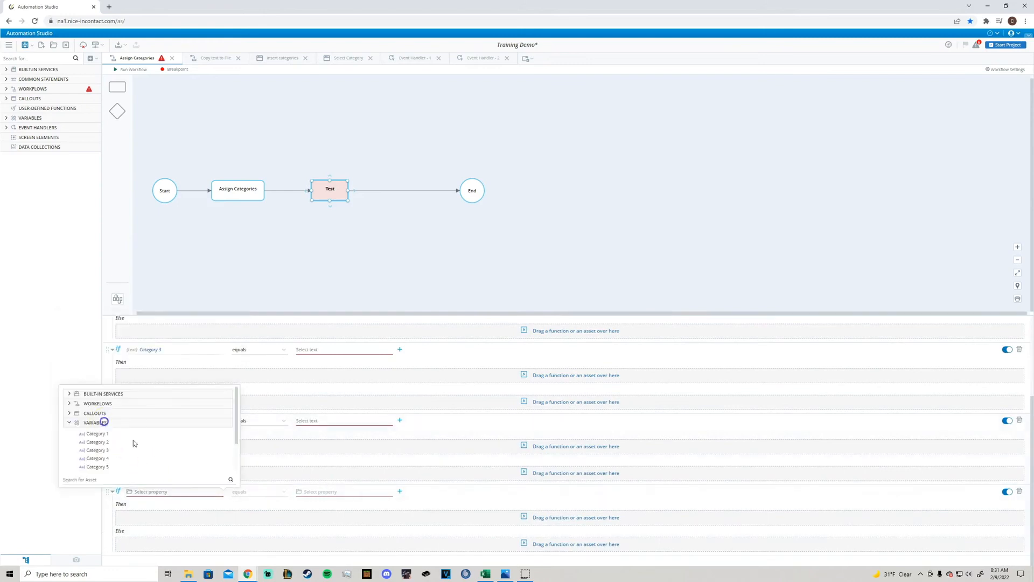
pyautogui.click(147, 469)
# Step: Change the comparison operator of the Category 1 and Category 2 conditions to "is empty"
pyautogui.scroll(3, 242, 373)
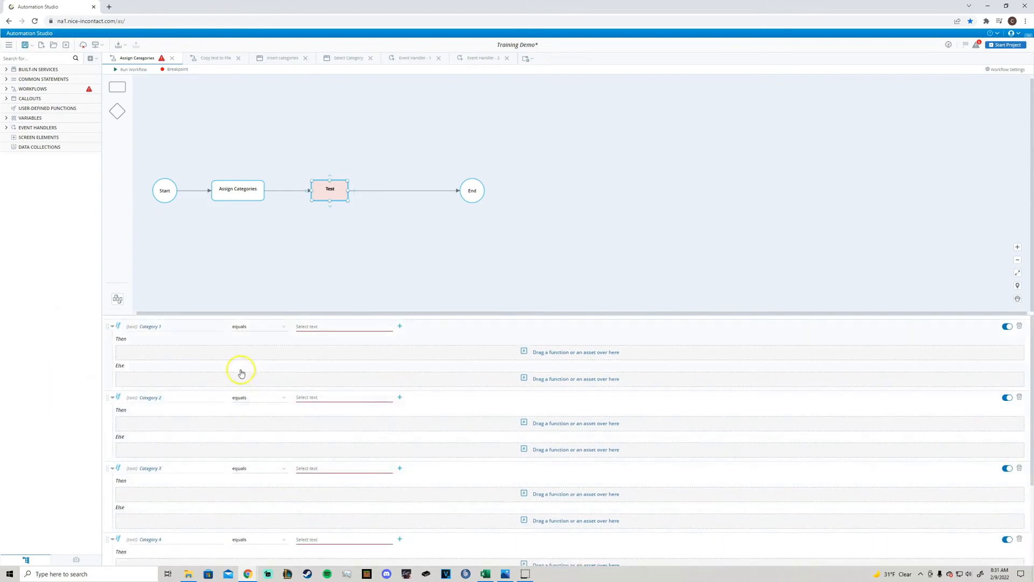
pyautogui.click(253, 330)
pyautogui.write('emp')
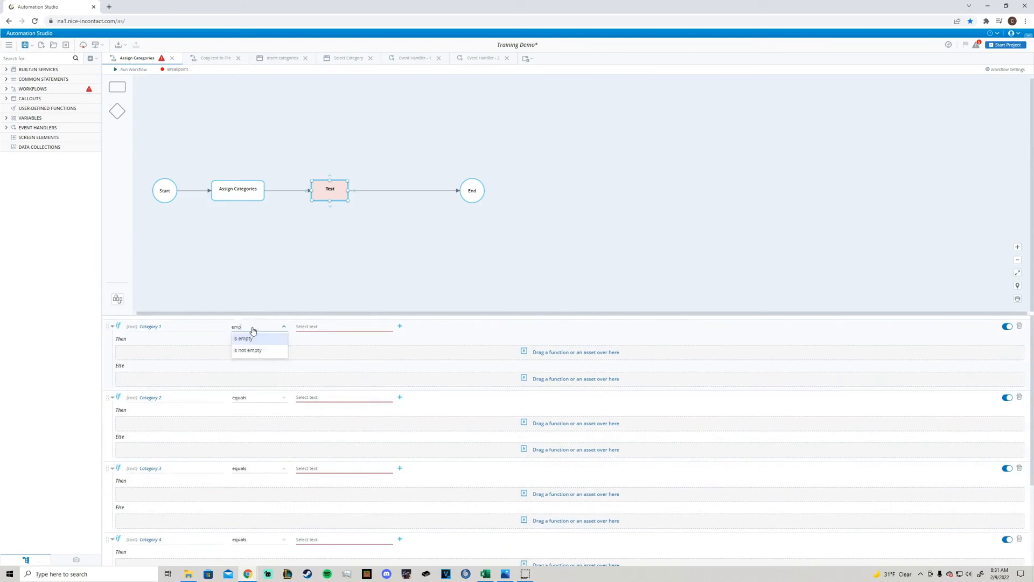
pyautogui.click(249, 338)
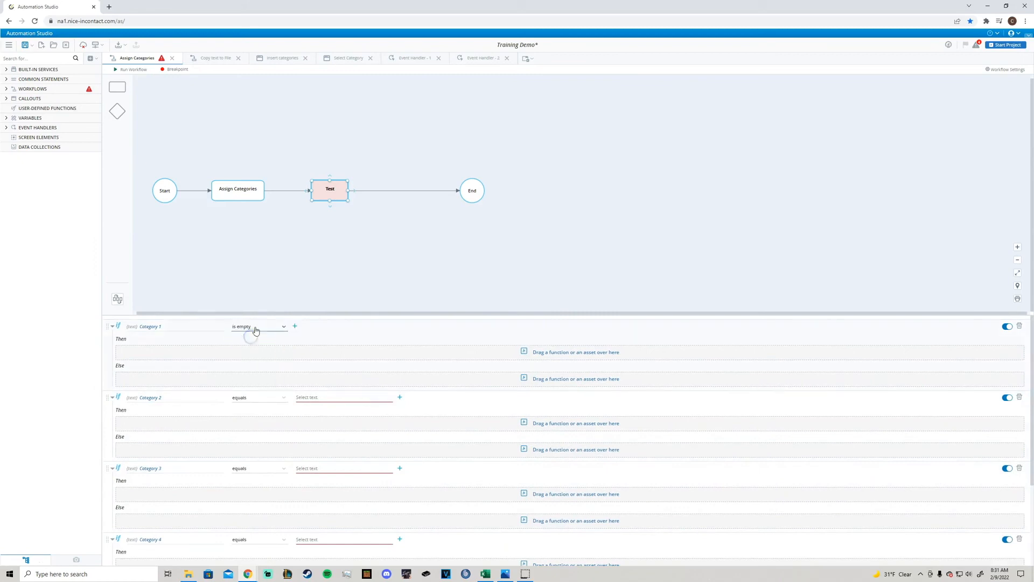
pyautogui.click(249, 400)
pyautogui.write('emop')
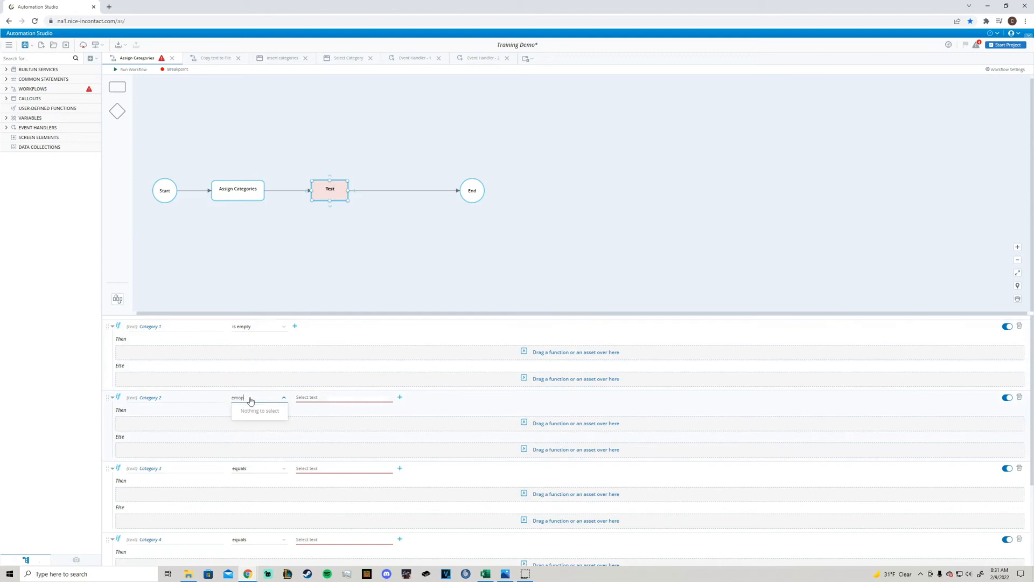
pyautogui.press('BackSpace')
pyautogui.press('BackSpace')
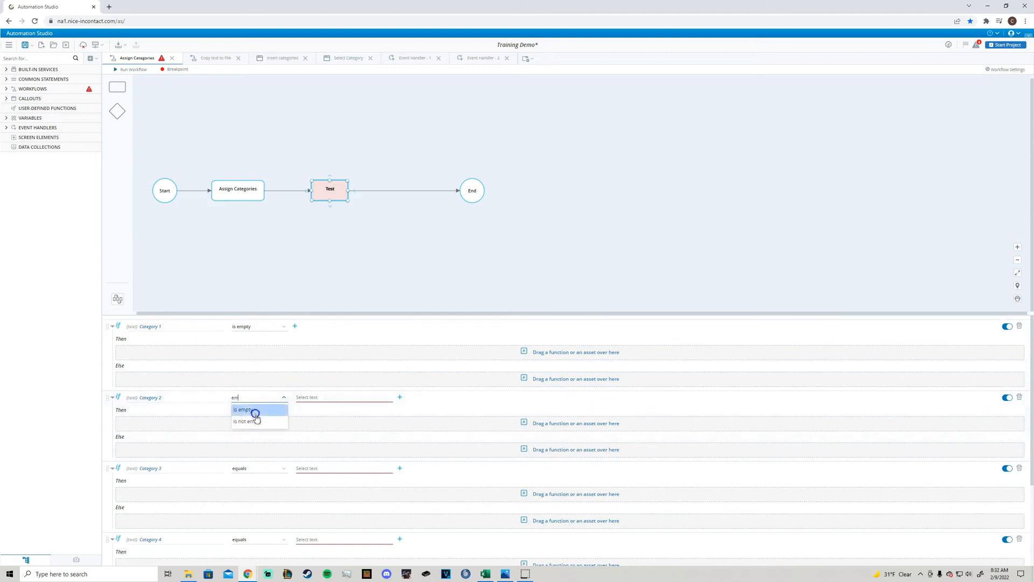
pyautogui.click(252, 412)
# Step: Change the comparison operator of the Category 3, Category 4 and Category 5 conditions to "is empty"
pyautogui.click(269, 469)
pyautogui.write('emp')
pyautogui.click(253, 478)
pyautogui.scroll(-2, 255, 469)
pyautogui.click(259, 458)
pyautogui.write('emp')
pyautogui.click(261, 470)
pyautogui.scroll(-1, 261, 467)
pyautogui.click(255, 494)
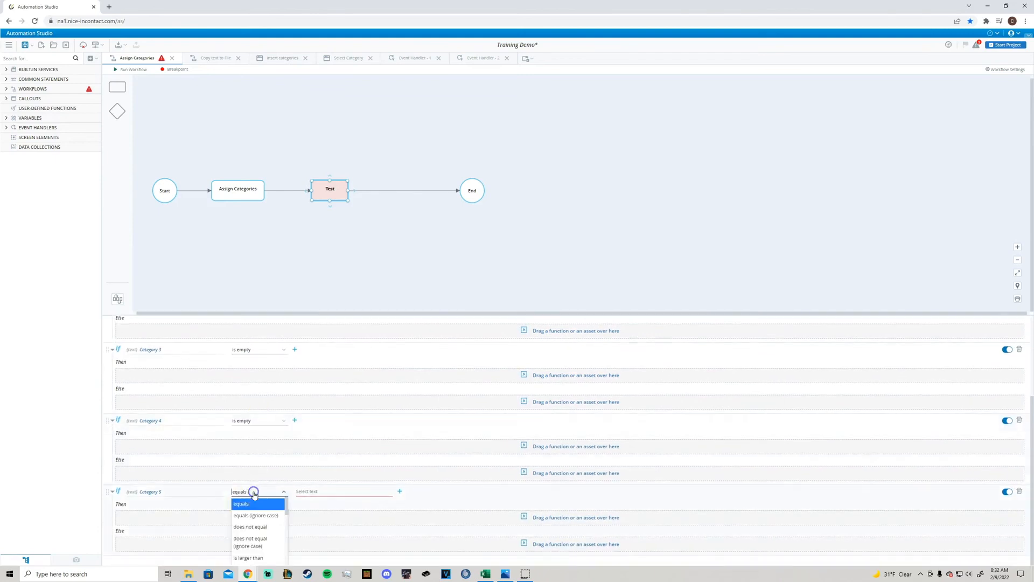
pyautogui.write('emp')
pyautogui.click(253, 504)
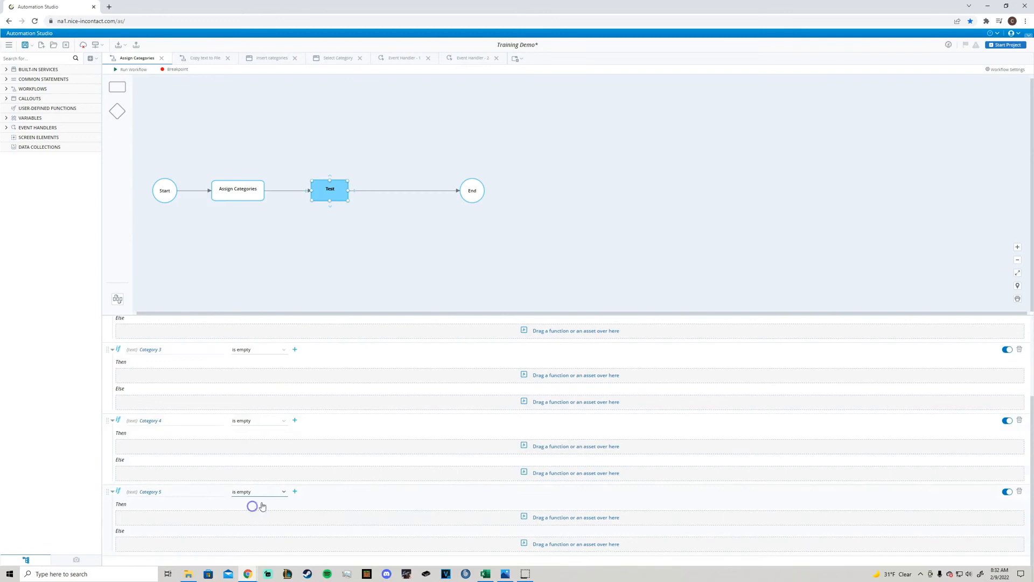
# Step: Add an Assign statement to the Category 1 condition's Then branch that assigns False into Visible of Select Category's Button - 1
pyautogui.scroll(3, 355, 483)
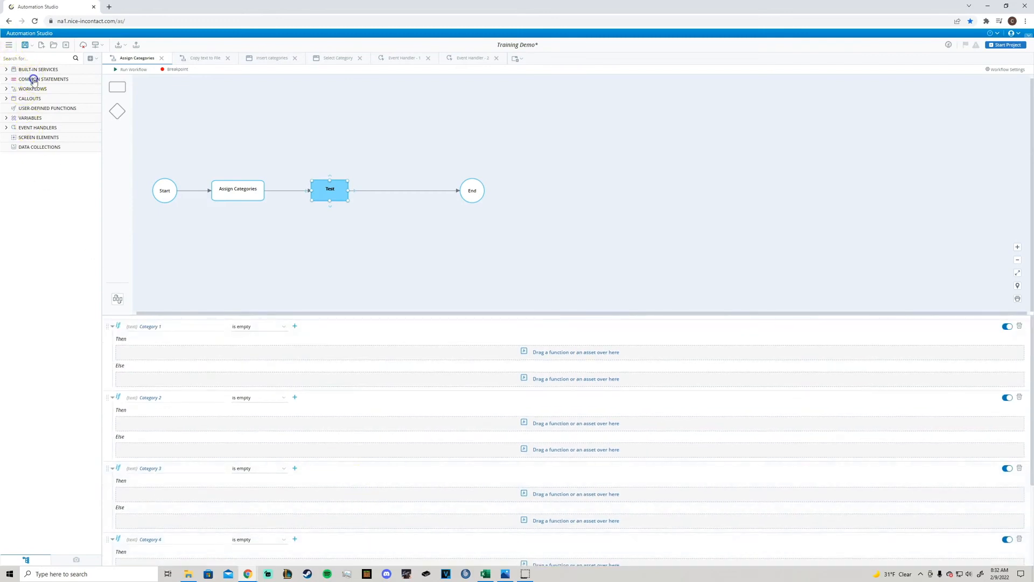
pyautogui.click(33, 80)
pyautogui.moveTo(31, 90); pyautogui.dragTo(178, 355)
pyautogui.click(317, 357)
pyautogui.click(254, 268)
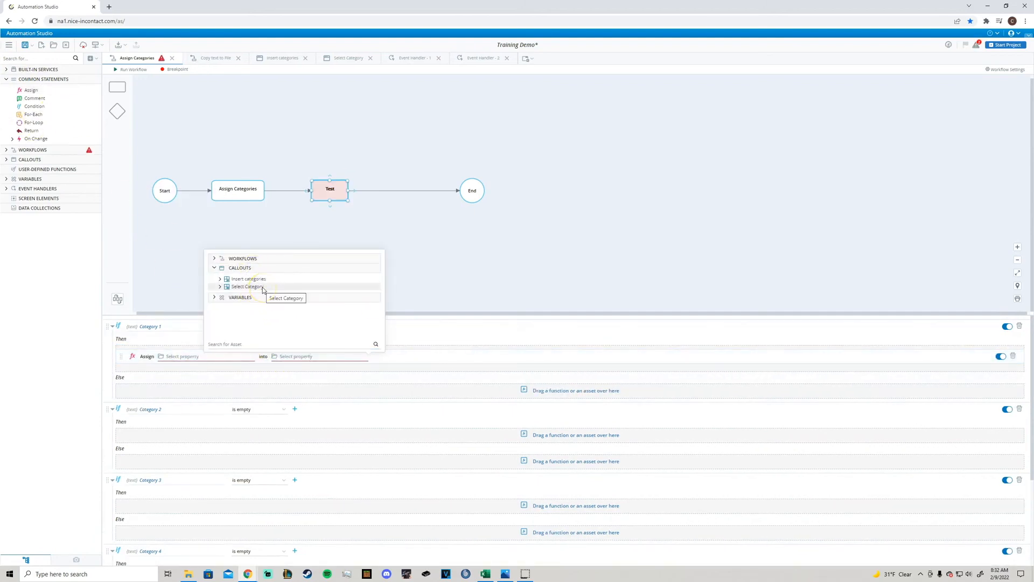
pyautogui.click(262, 288)
pyautogui.click(266, 295)
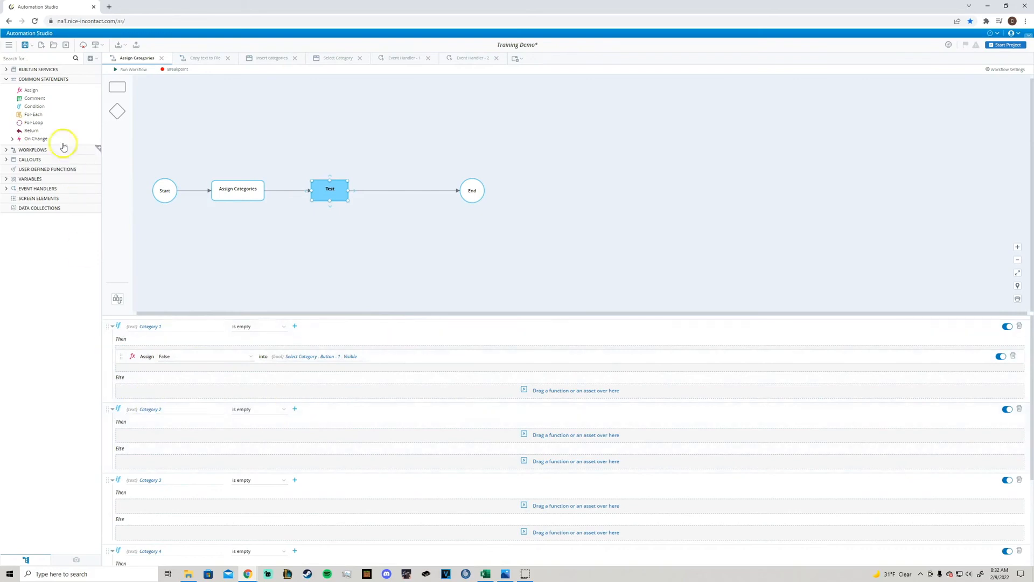
# Step: Add an Assign statement to the Then branch of each of the Category 2, 3, 4 and 5 conditions
pyautogui.moveTo(30, 91); pyautogui.dragTo(181, 428)
pyautogui.scroll(-3, 304, 416)
pyautogui.moveTo(29, 92); pyautogui.dragTo(169, 367)
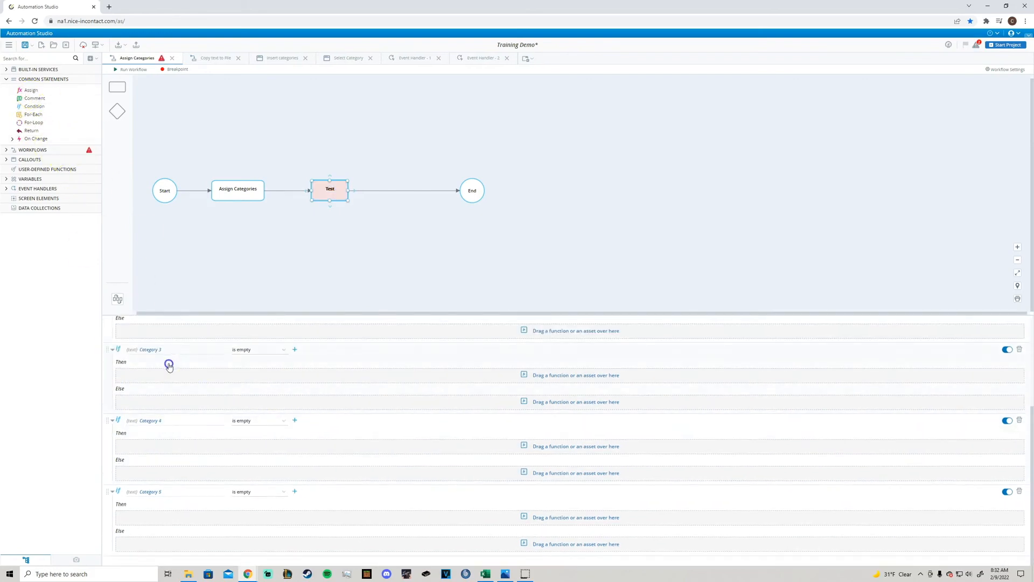
pyautogui.moveTo(32, 94); pyautogui.dragTo(168, 371)
pyautogui.moveTo(42, 91); pyautogui.dragTo(224, 456)
pyautogui.moveTo(32, 91); pyautogui.dragTo(174, 518)
# Step: In the Category 2 condition's Then branch, assign False into Visible of Select Category's Button - 2
pyautogui.scroll(3, 352, 525)
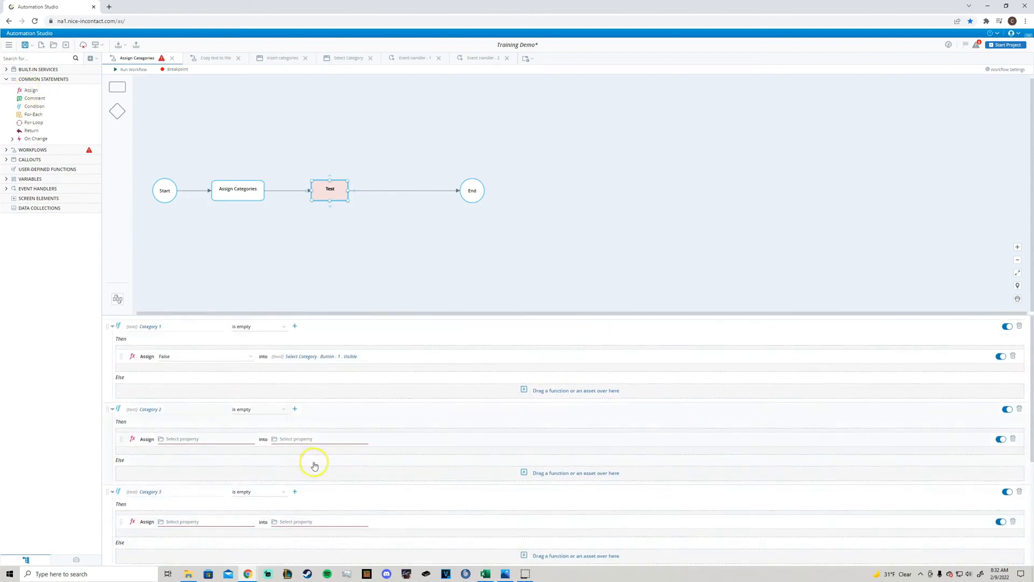
pyautogui.click(306, 439)
pyautogui.click(263, 353)
pyautogui.click(271, 370)
pyautogui.scroll(-1, 271, 369)
pyautogui.click(258, 349)
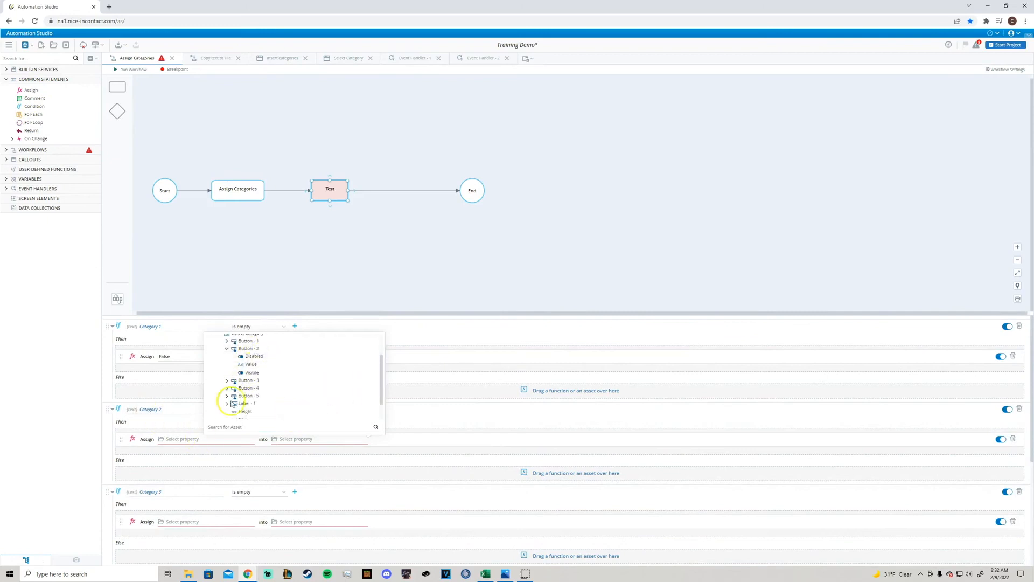
pyautogui.click(264, 371)
# Step: In the Category 3 condition's Then branch, assign False into Visible of Select Category's Button - 3
pyautogui.scroll(-3, 248, 476)
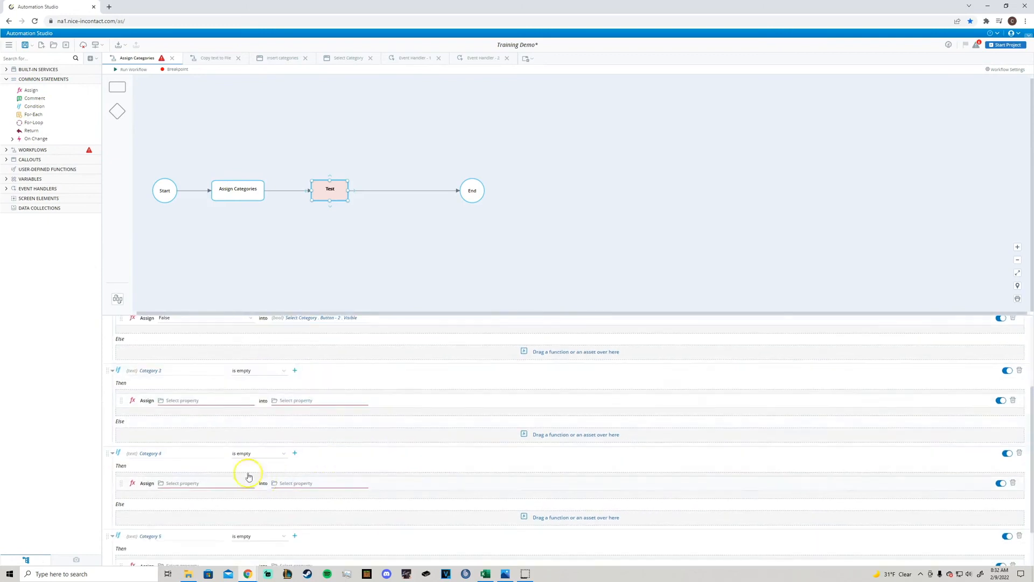
pyautogui.click(306, 400)
pyautogui.click(242, 313)
pyautogui.click(267, 330)
pyautogui.click(272, 355)
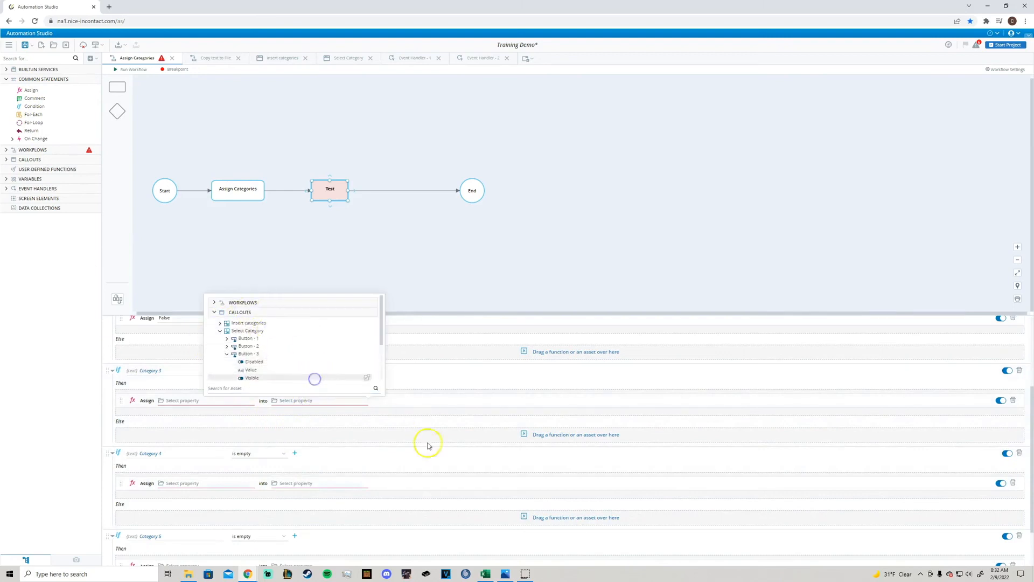
# Step: In the Category 4 condition's Then branch, assign False into Visible of Select Category's Button - 4
pyautogui.scroll(-1, 323, 444)
pyautogui.click(295, 426)
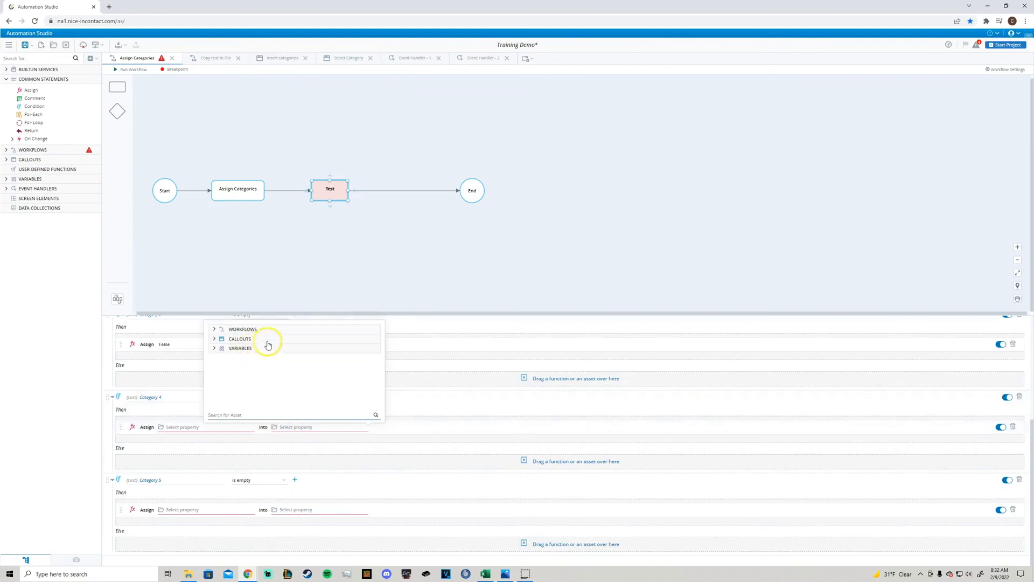
pyautogui.click(286, 343)
pyautogui.click(272, 353)
pyautogui.scroll(-1, 266, 366)
pyautogui.click(271, 353)
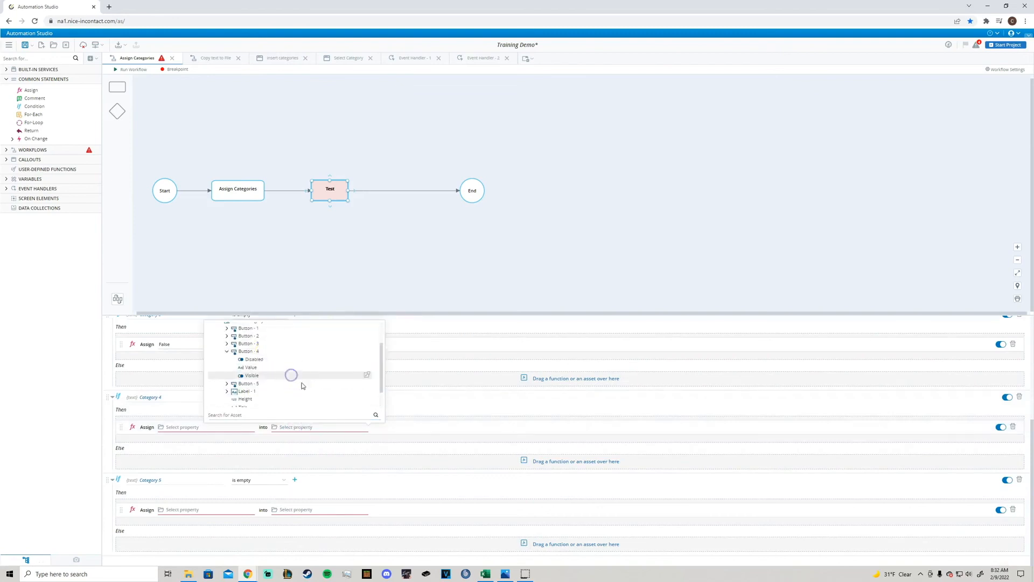
pyautogui.click(291, 375)
# Step: In the Category 5 condition's Then branch, assign False into Visible of Select Category's Button - 5
pyautogui.click(300, 509)
pyautogui.click(254, 422)
pyautogui.click(266, 441)
pyautogui.scroll(-1, 269, 452)
pyautogui.click(258, 441)
pyautogui.click(280, 464)
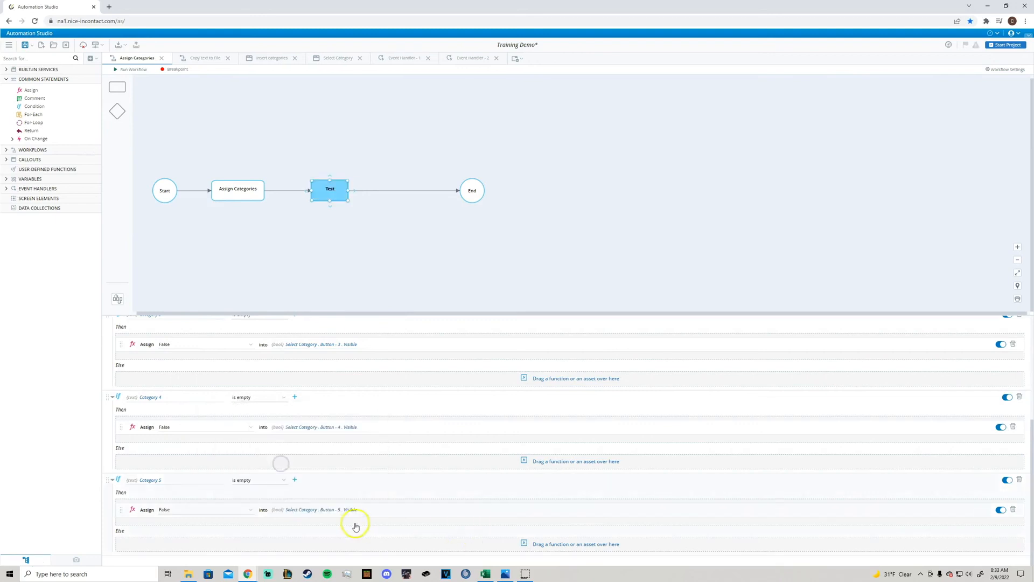
pyautogui.scroll(3, 444, 529)
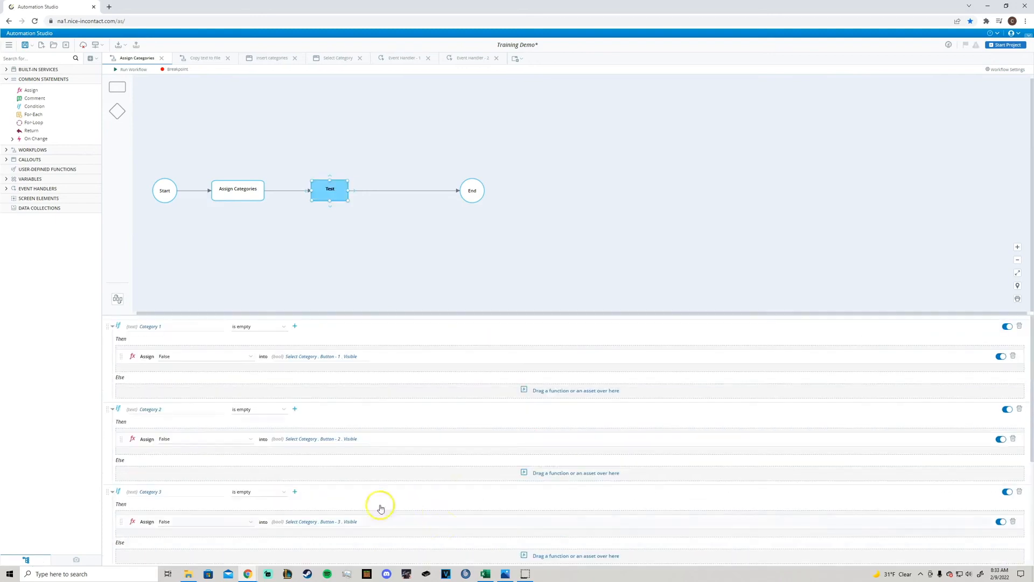
# Step: Open the Copy text to File workflow and add a step named "Copy to Excel" after Start
pyautogui.hotkey('alt', 'Tab')
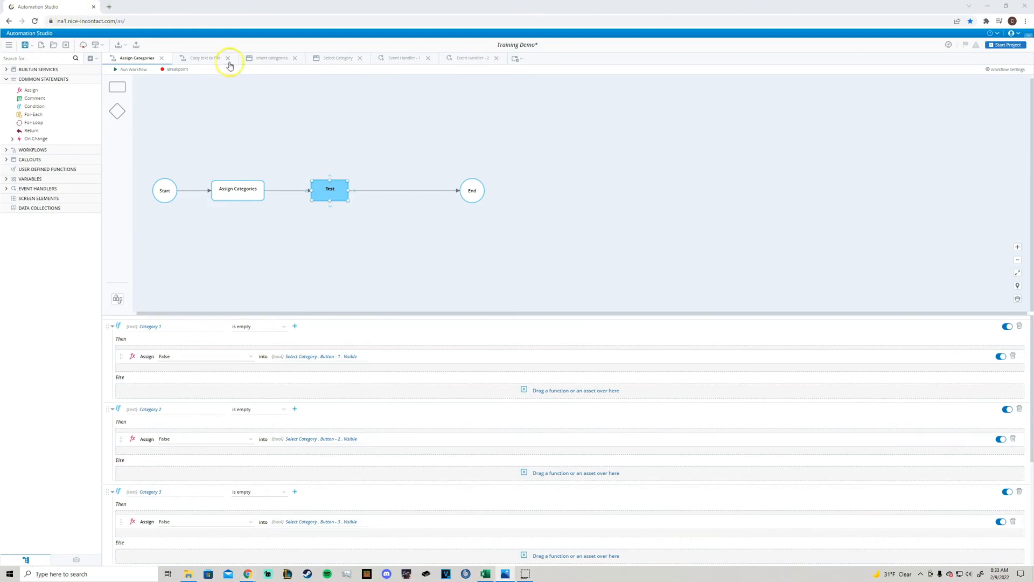
pyautogui.click(206, 58)
pyautogui.moveTo(117, 87); pyautogui.dragTo(227, 195)
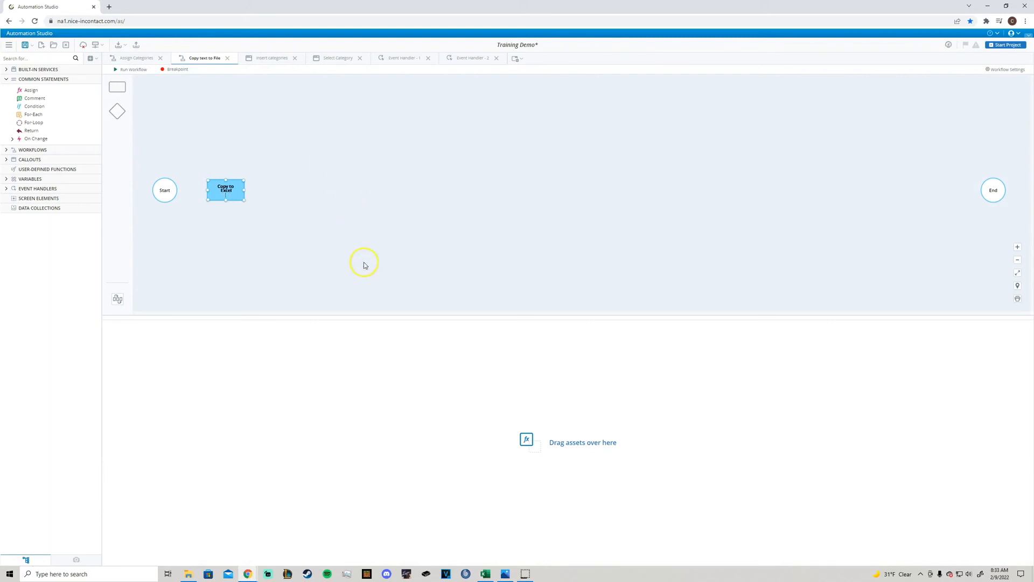
pyautogui.click(401, 211)
# Step: Connect Start to Copy to Excel, move the End node closer, and connect Copy to Excel to End
pyautogui.click(165, 183)
pyautogui.moveTo(188, 192); pyautogui.dragTo(210, 192)
pyautogui.moveTo(989, 191); pyautogui.dragTo(394, 197)
pyautogui.moveTo(243, 193); pyautogui.dragTo(408, 195)
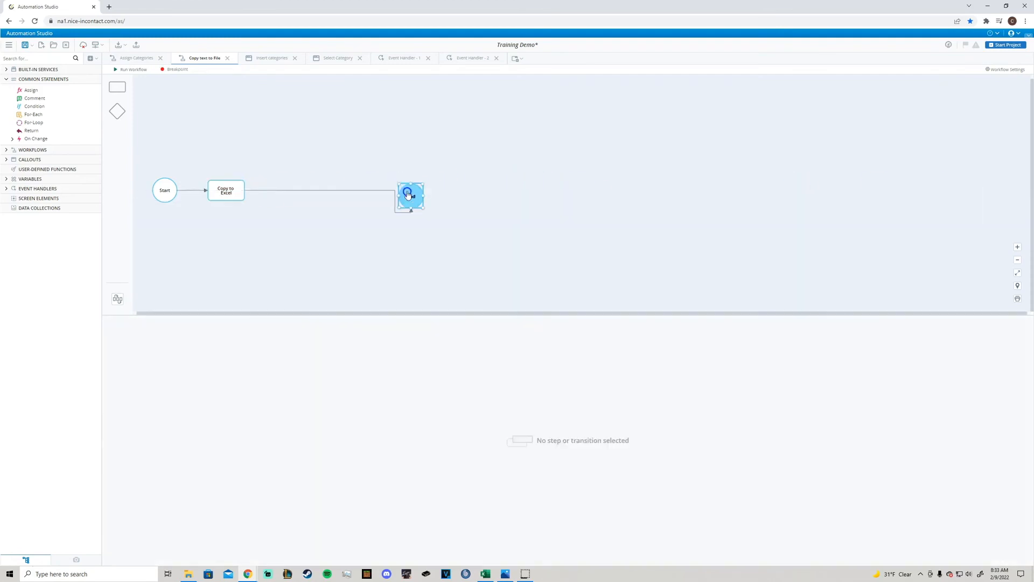
pyautogui.click(358, 189)
pyautogui.click(261, 191)
pyautogui.click(226, 189)
pyautogui.moveTo(252, 191); pyautogui.dragTo(409, 189)
pyautogui.click(206, 181)
# Step: Add the Remove All function of the Row_Formats variable's Cells list to the Copy to Excel step
pyautogui.click(226, 191)
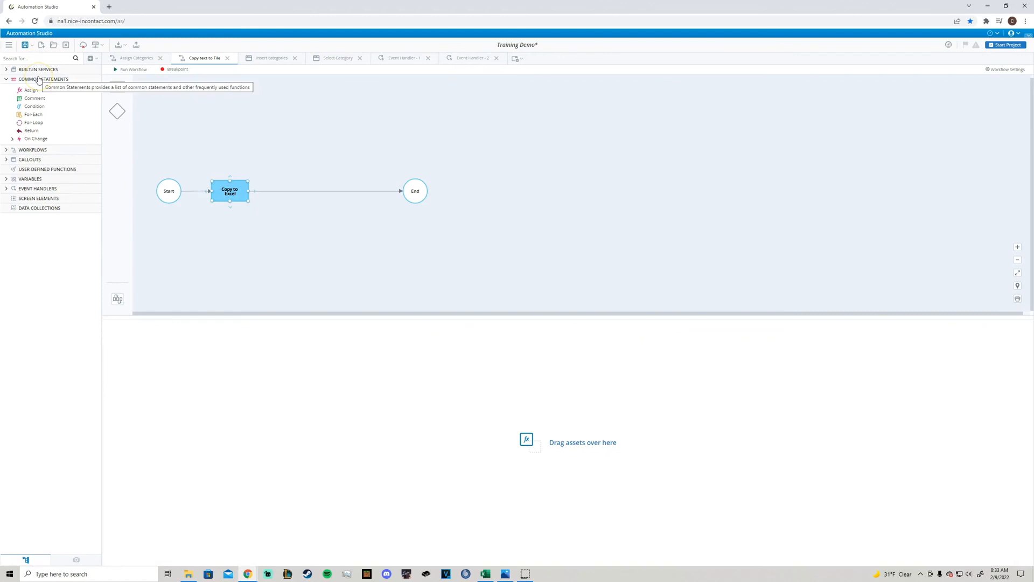
pyautogui.click(30, 119)
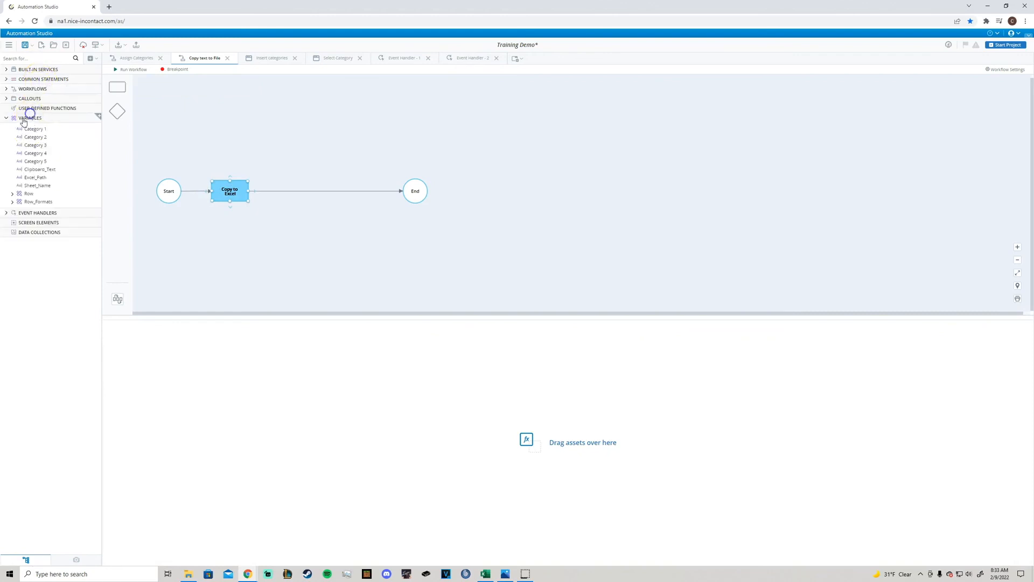
pyautogui.click(32, 202)
pyautogui.click(54, 212)
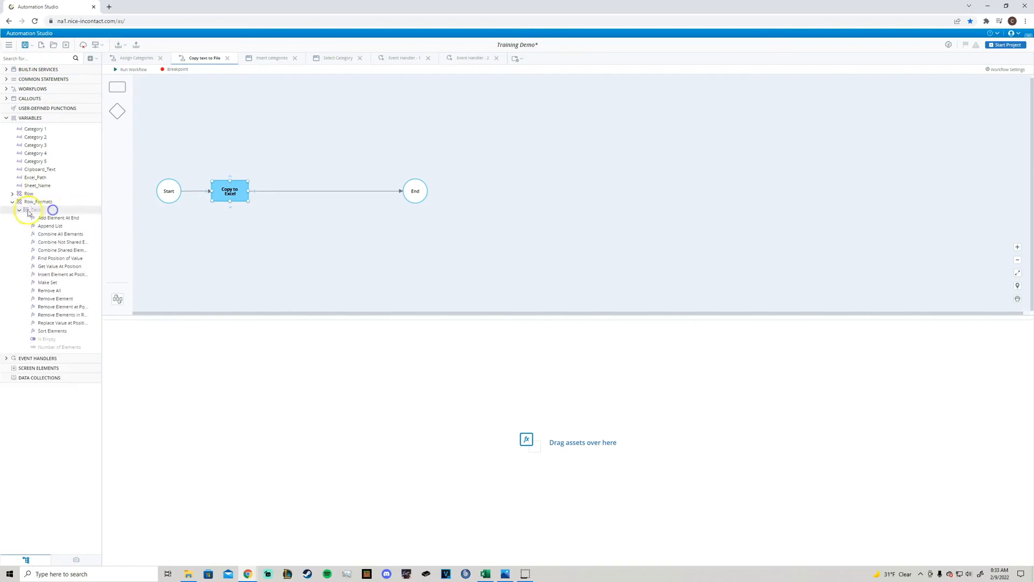
pyautogui.moveTo(59, 291); pyautogui.dragTo(223, 345)
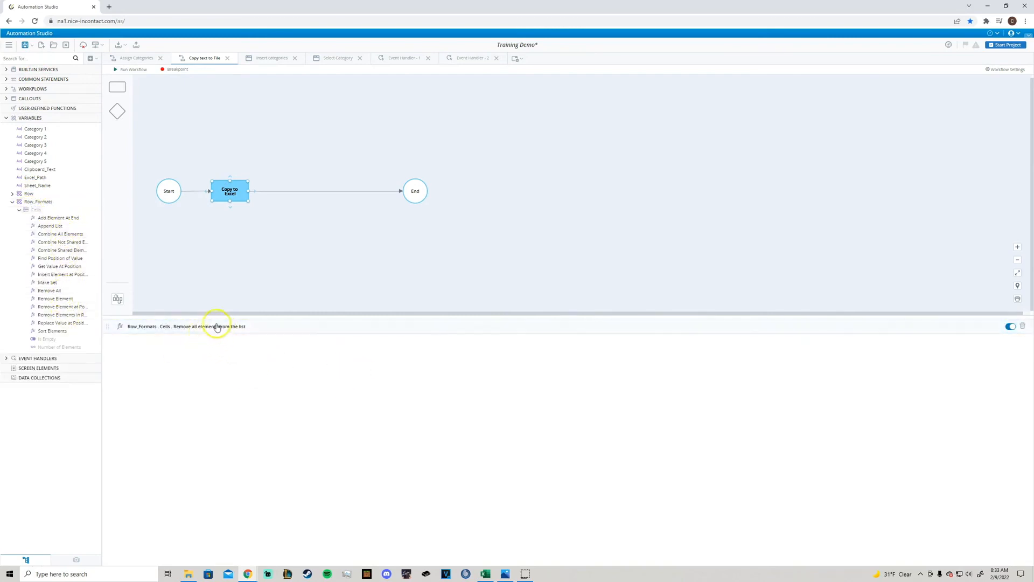
# Step: Add the Row_Formats Cells function that adds an element at the end of the list, with the value "string"
pyautogui.moveTo(62, 219); pyautogui.dragTo(250, 353)
pyautogui.click(251, 340)
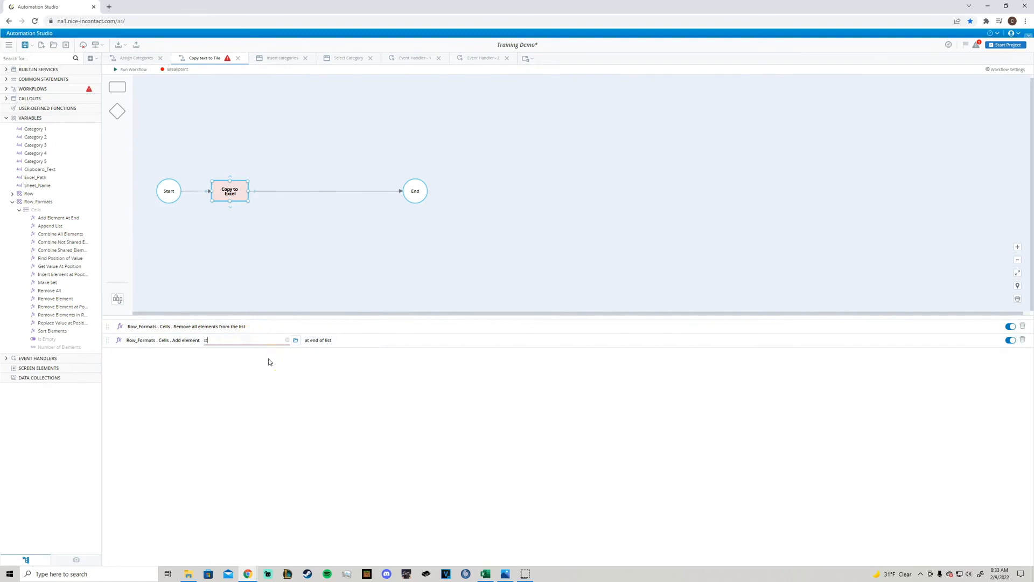
pyautogui.click(274, 409)
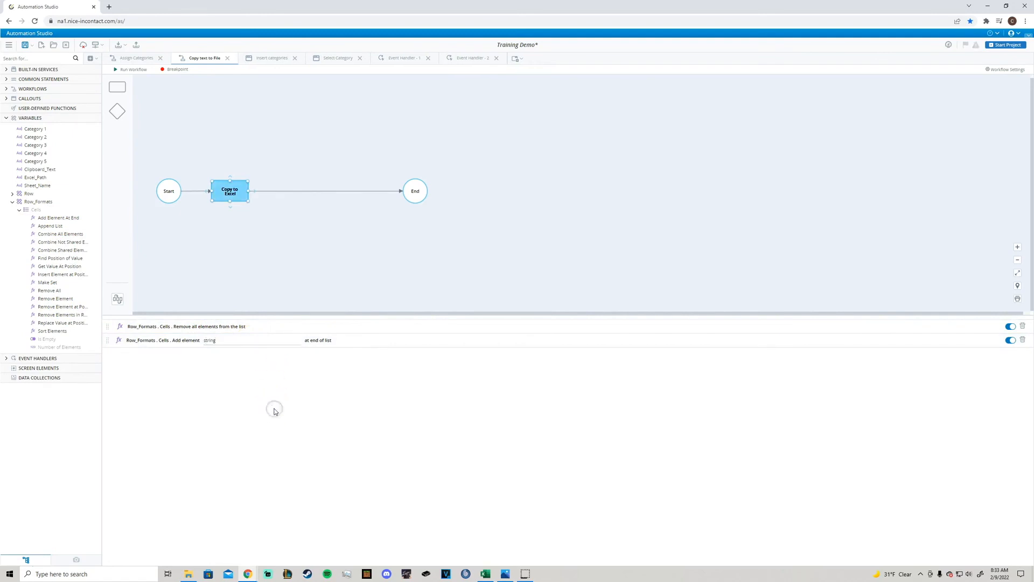
# Step: Add the Remove All function of the Row variable's Cells list to the Copy to Excel step
pyautogui.doubleClick(38, 202)
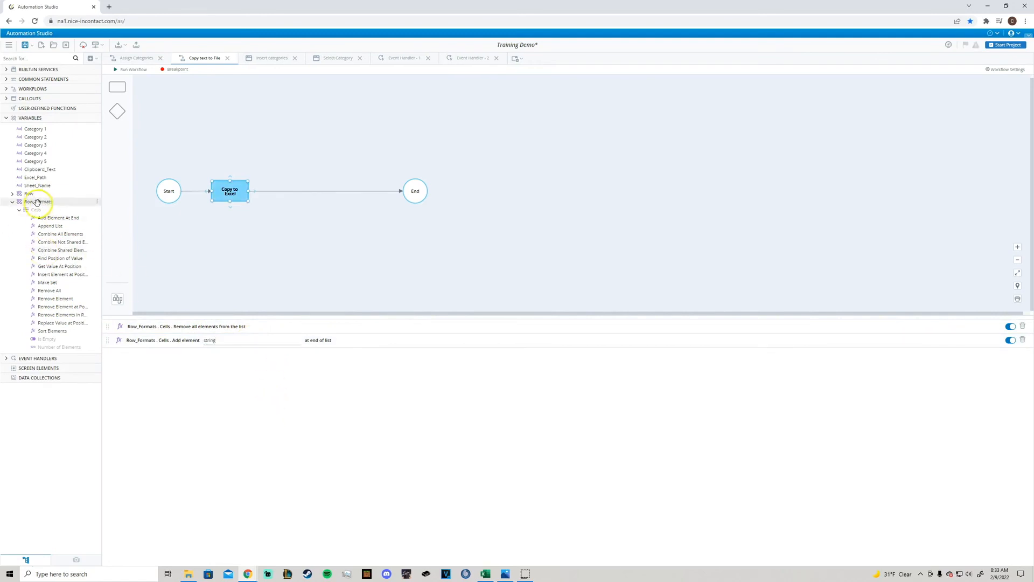
pyautogui.doubleClick(32, 194)
pyautogui.doubleClick(36, 202)
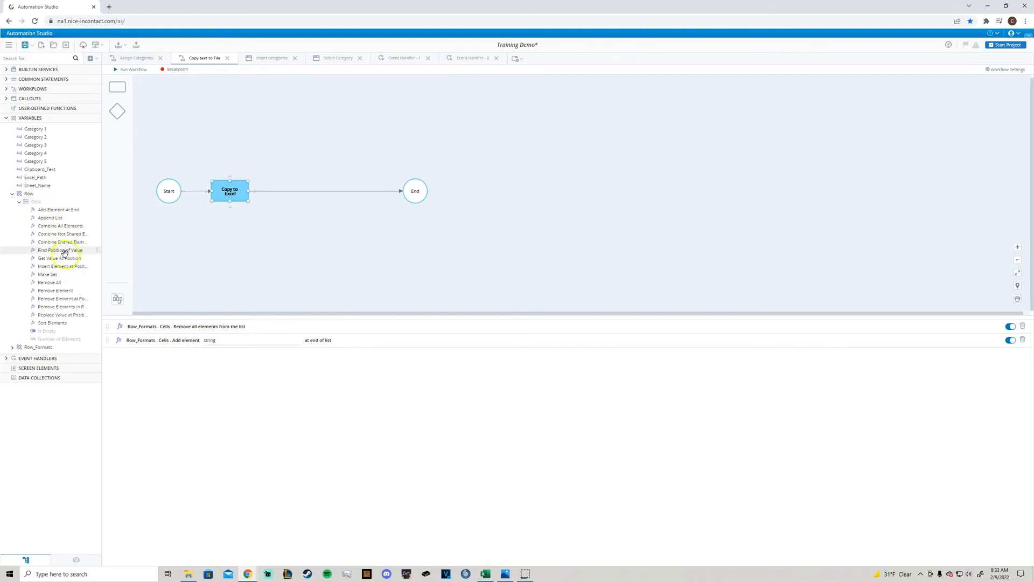
pyautogui.moveTo(54, 282); pyautogui.dragTo(245, 395)
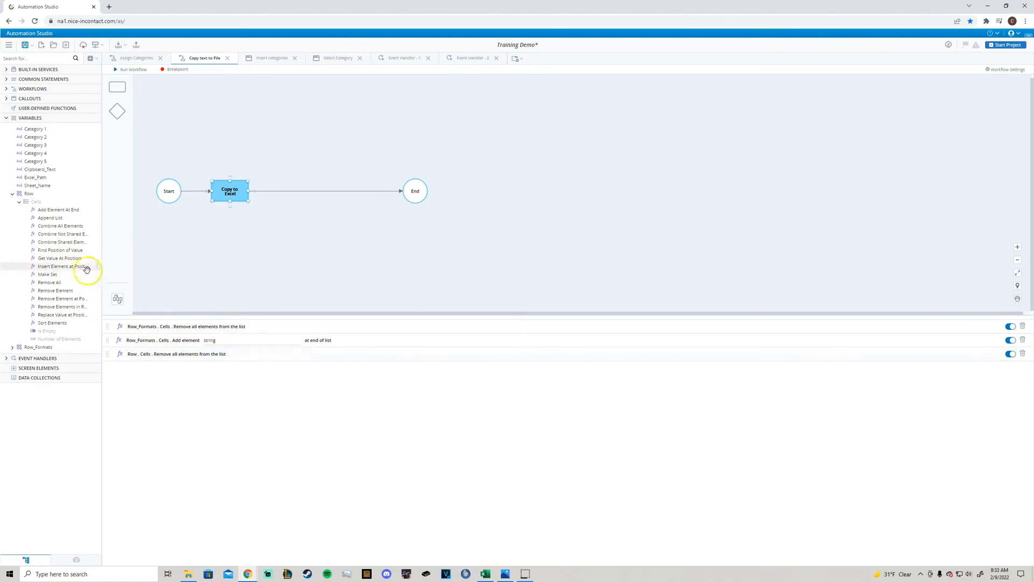
# Step: Add the Row Cells function that adds an element at the end of the list, using the Clipboard_Text variable as its value
pyautogui.moveTo(47, 211); pyautogui.dragTo(215, 394)
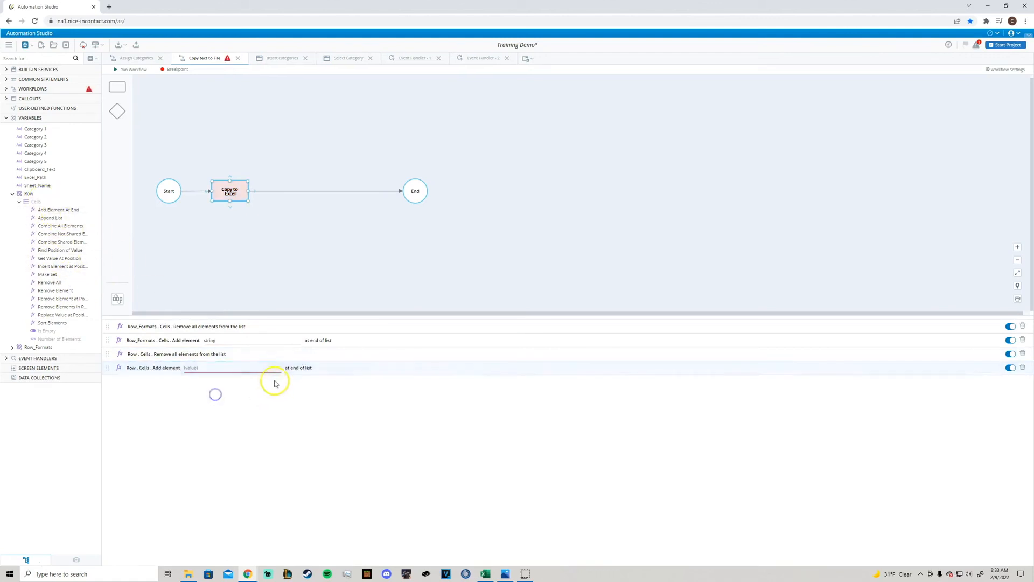
pyautogui.click(276, 368)
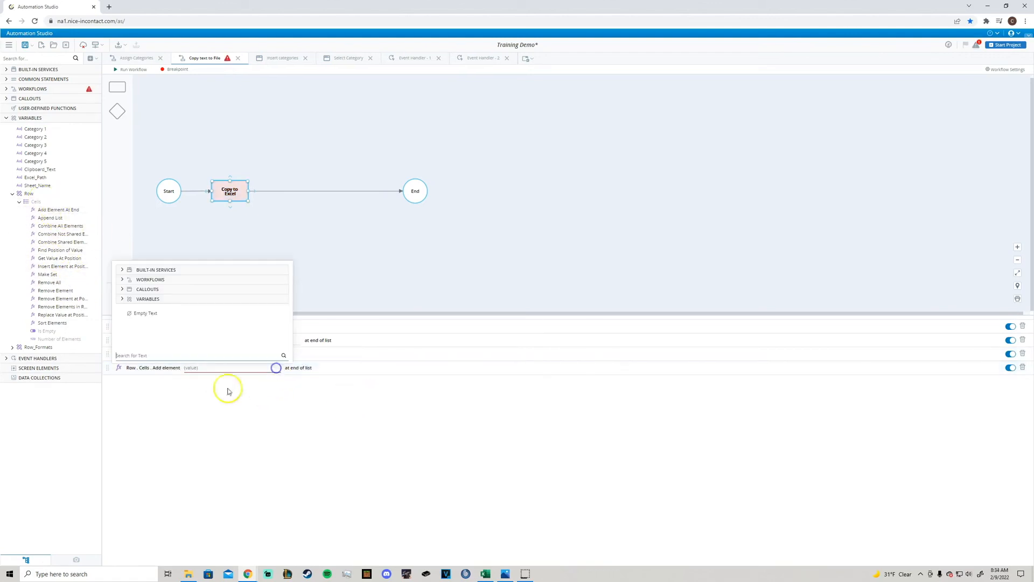
pyautogui.click(155, 300)
pyautogui.scroll(-3, 165, 334)
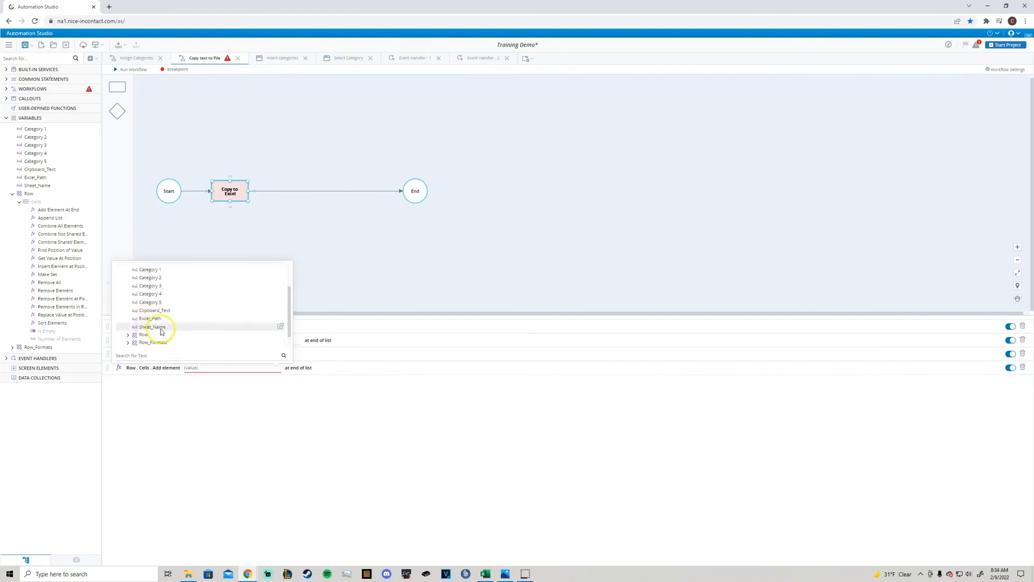
pyautogui.click(171, 310)
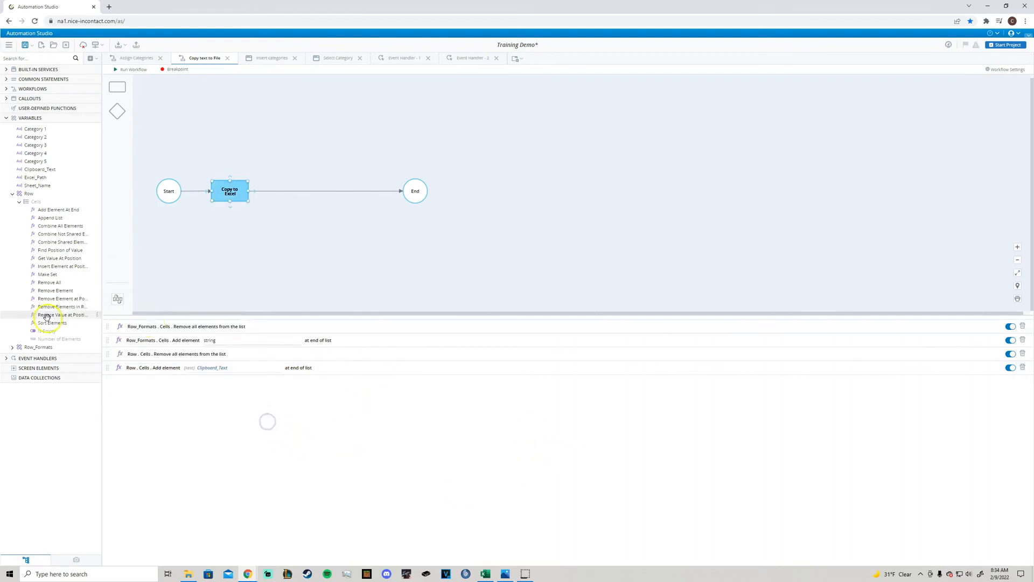
# Step: Search the assets for "append rows" and add the Append Rows to Excel function below the Row statements
pyautogui.click(30, 195)
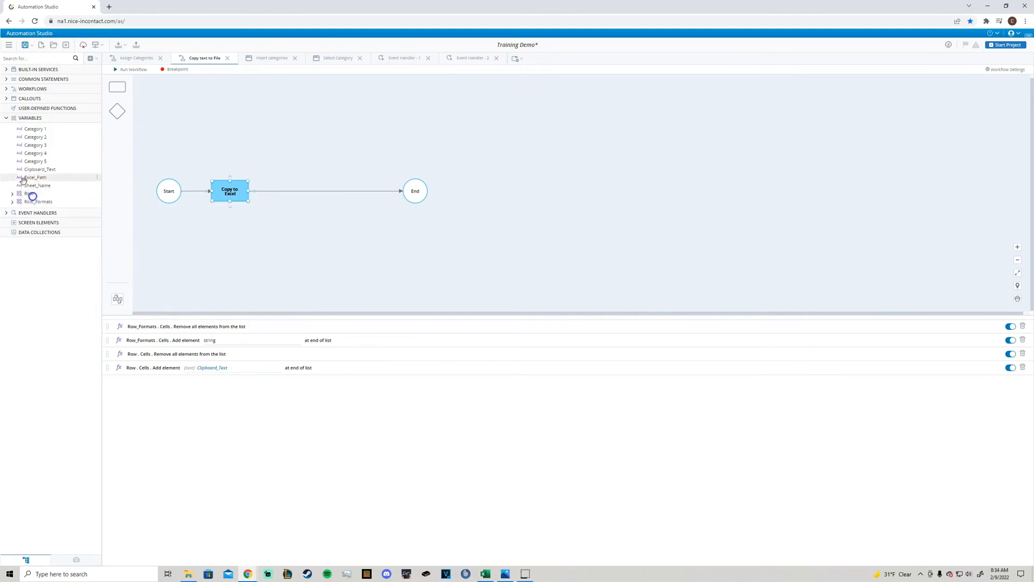
pyautogui.click(42, 118)
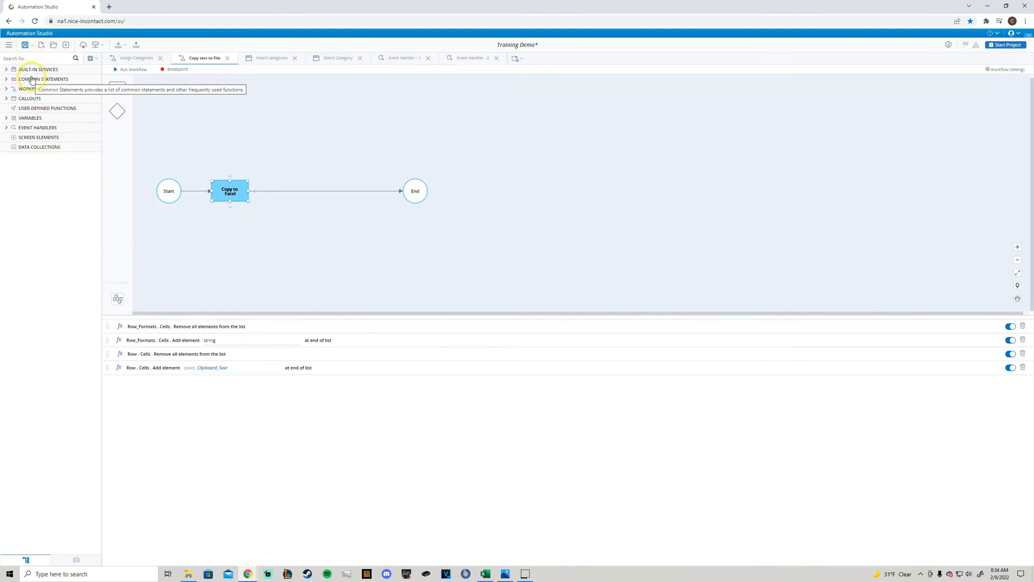
pyautogui.click(42, 60)
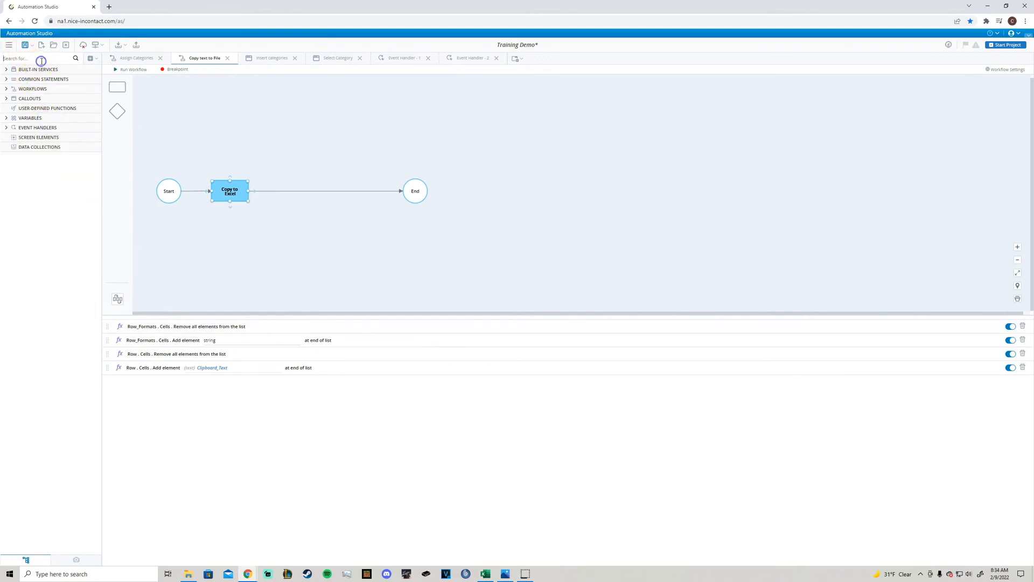
pyautogui.click(47, 70)
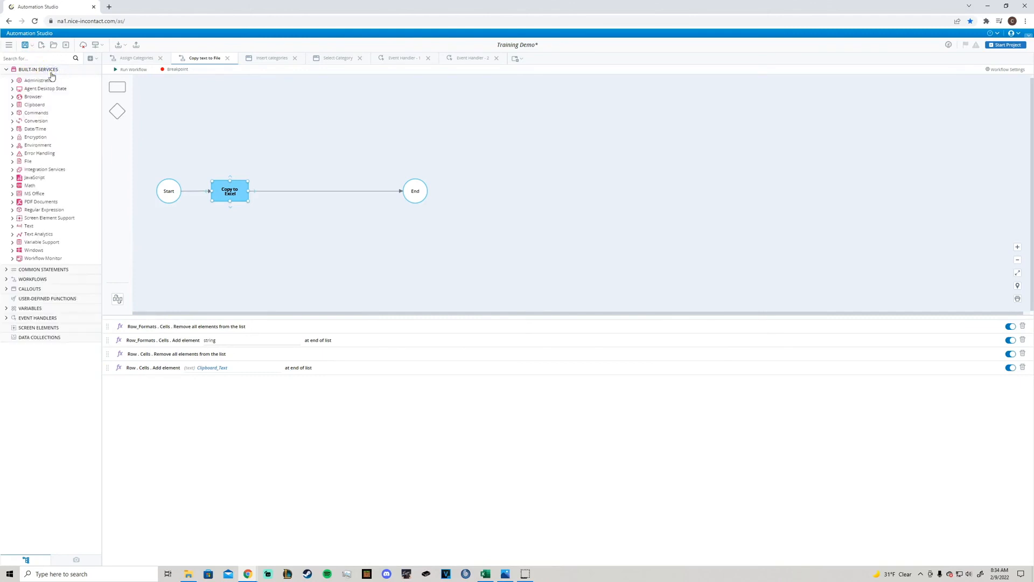
pyautogui.click(51, 70)
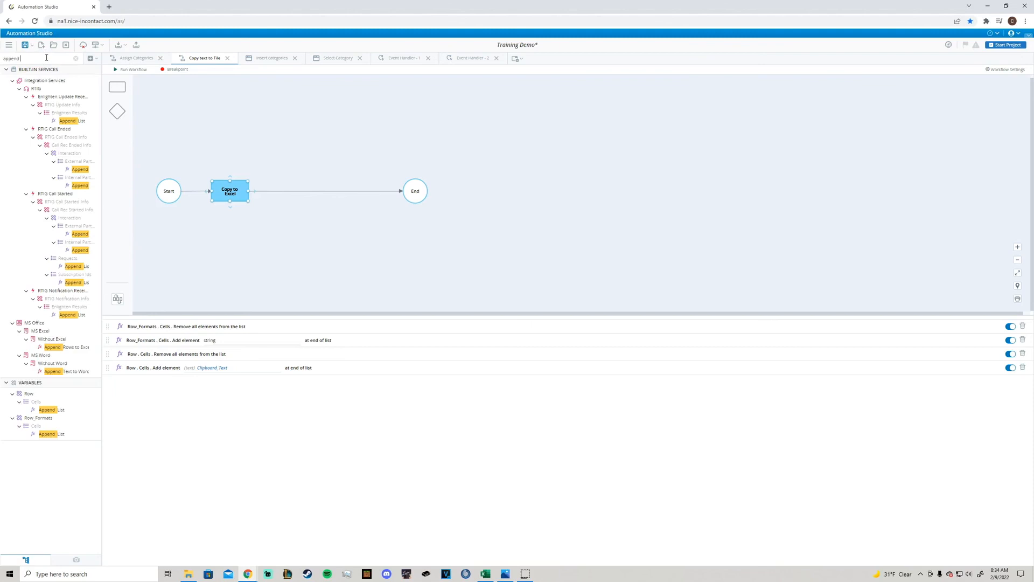
pyautogui.press('BackSpace')
pyautogui.write('rows')
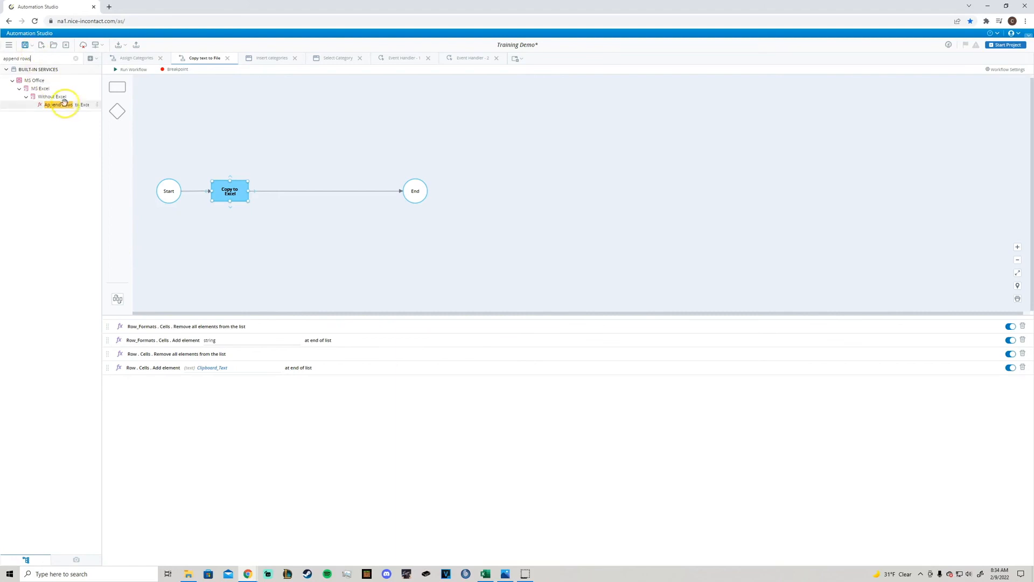
pyautogui.moveTo(63, 106); pyautogui.dragTo(239, 427)
# Step: In the Append rows to Excel statement, set the full path to Excel_Path and the sheet name to Sheet_Name
pyautogui.click(270, 380)
pyautogui.click(268, 381)
pyautogui.click(169, 311)
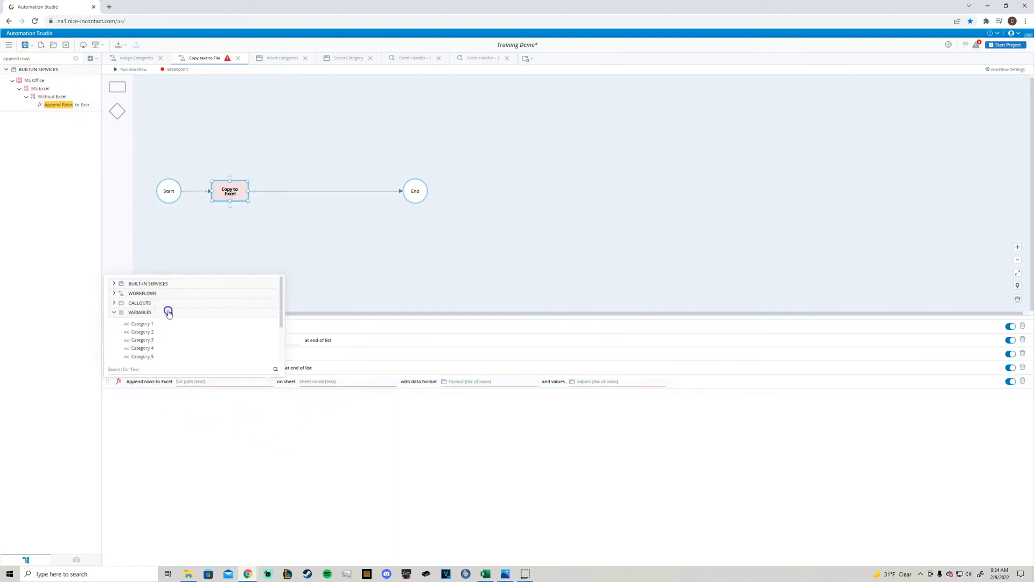
pyautogui.scroll(-2, 180, 331)
pyautogui.click(379, 381)
pyautogui.click(391, 381)
pyautogui.click(289, 312)
pyautogui.scroll(-2, 317, 330)
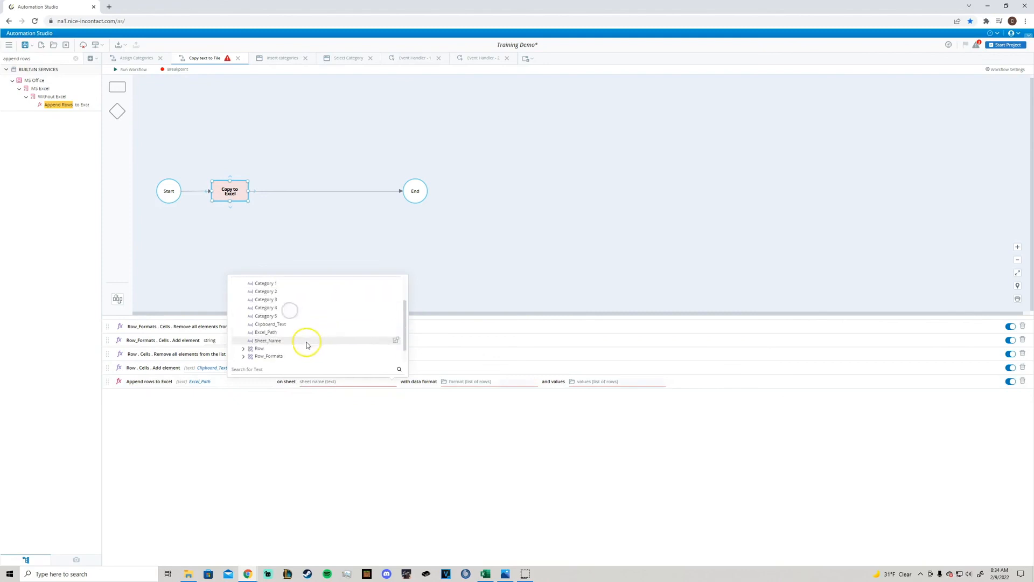
pyautogui.click(279, 345)
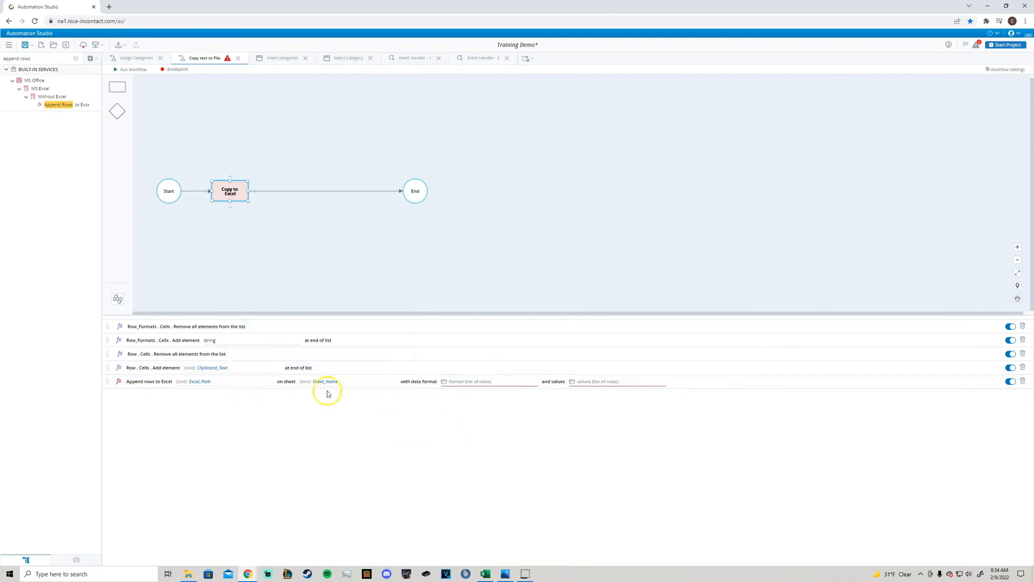
# Step: Set the Append rows to Excel data format to a Temporary List containing the Row_Formats variable
pyautogui.click(508, 386)
pyautogui.click(450, 307)
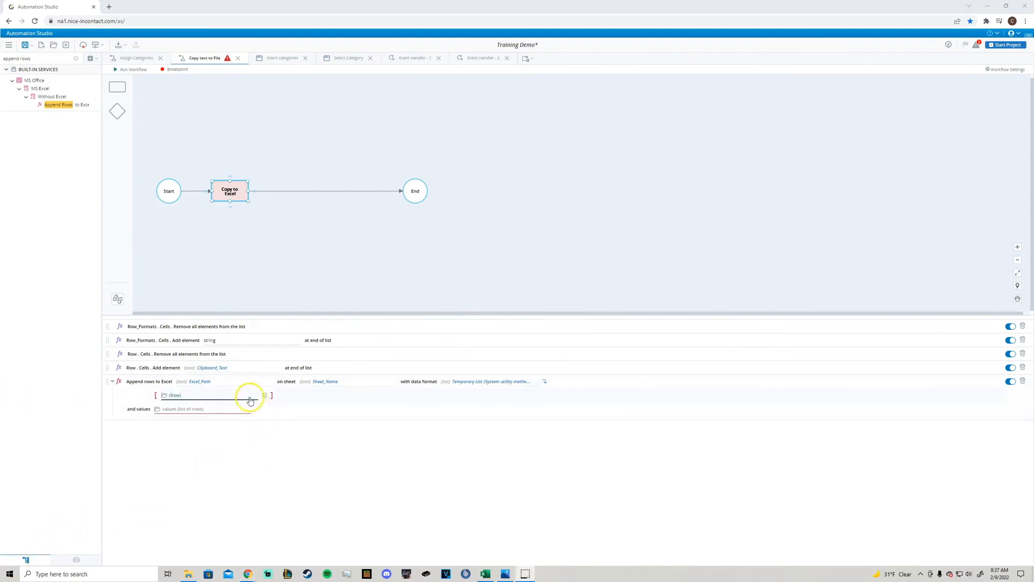
pyautogui.click(248, 397)
pyautogui.click(129, 307)
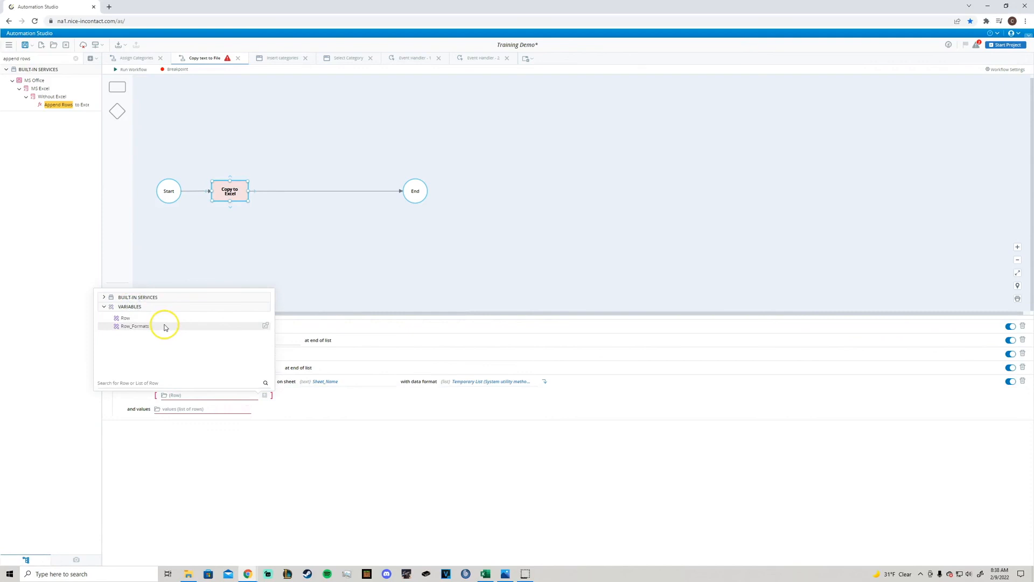
pyautogui.click(164, 326)
# Step: Set the appended values to a Temporary List containing the Row variable, then clear the asset search and list the project's variables
pyautogui.click(203, 409)
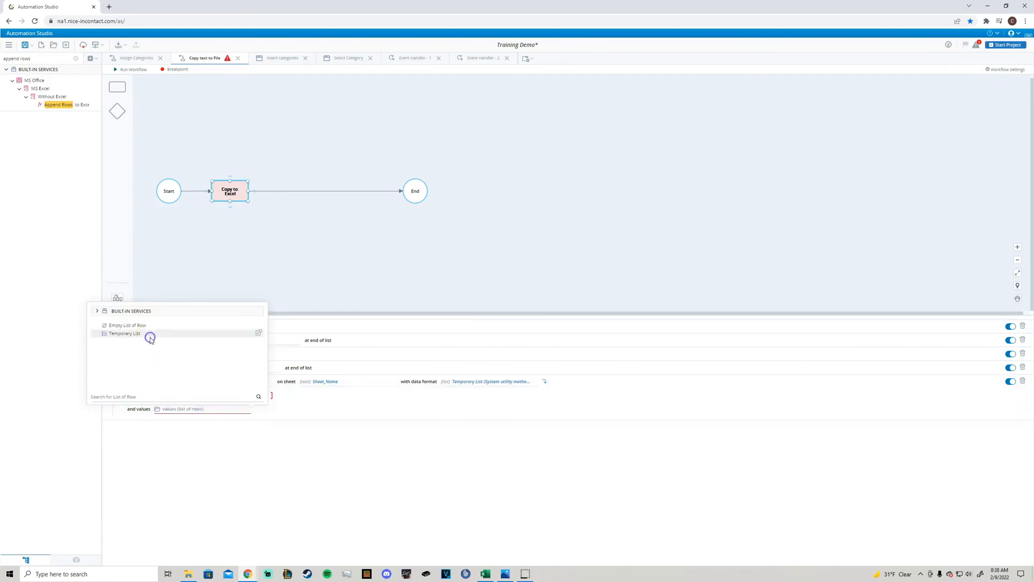
pyautogui.click(151, 336)
pyautogui.click(237, 423)
pyautogui.click(115, 335)
pyautogui.click(148, 344)
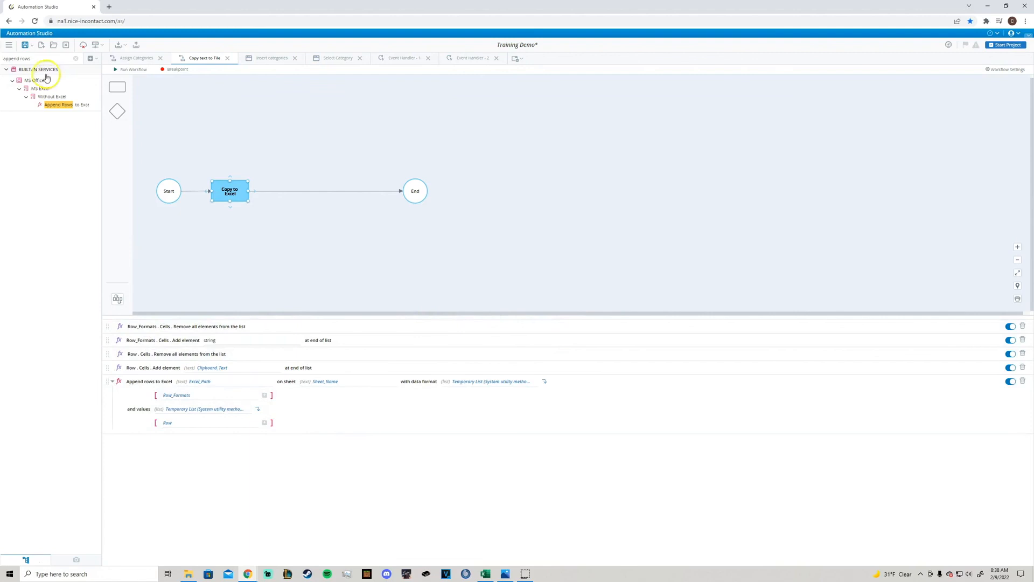
pyautogui.click(75, 58)
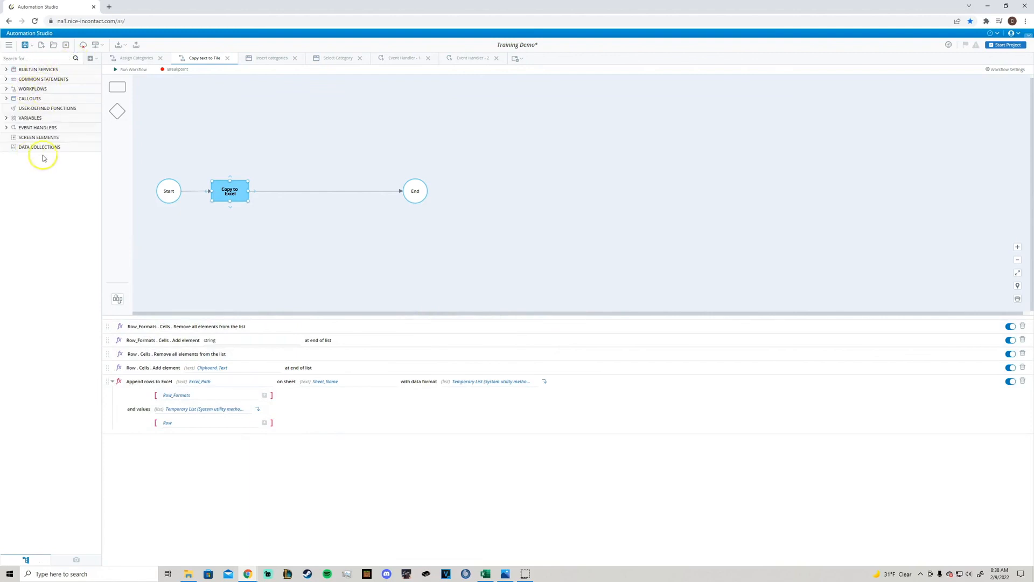
pyautogui.click(30, 118)
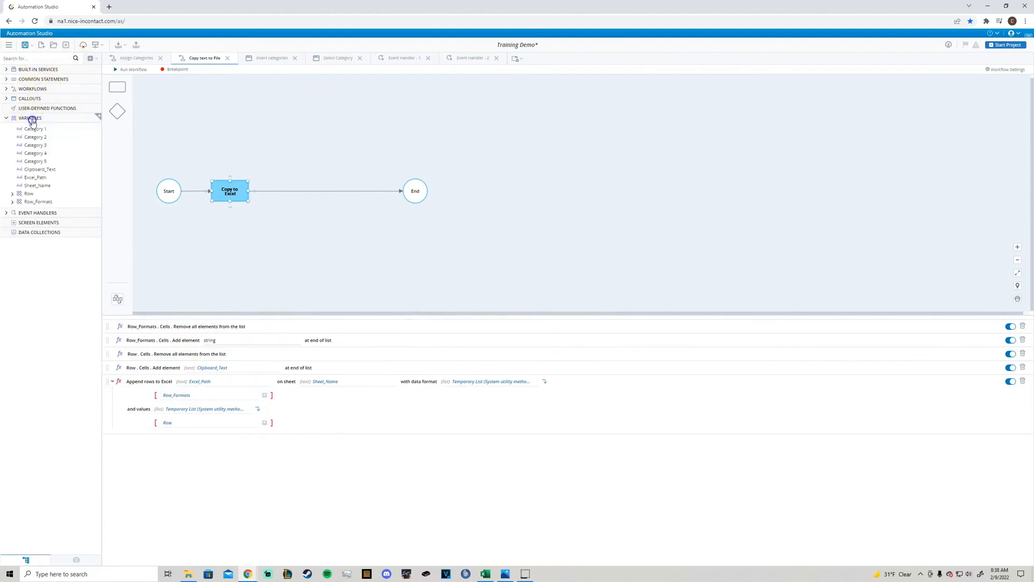
# Step: Switch to the blank Excel workbook and add four worksheets, Sheet2 to Sheet5
pyautogui.click(485, 576)
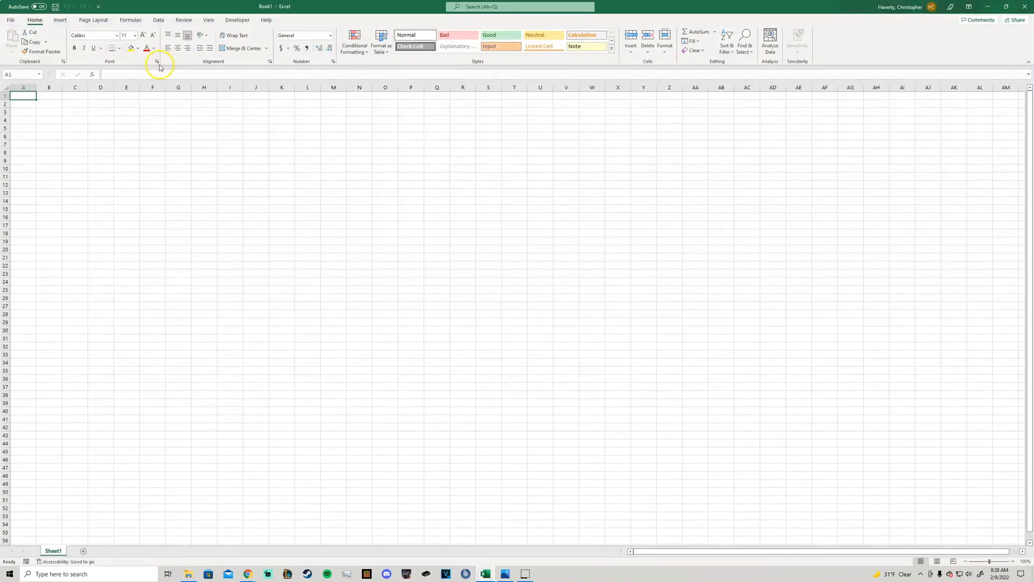
pyautogui.click(84, 550)
pyautogui.click(108, 550)
pyautogui.click(135, 551)
pyautogui.click(162, 551)
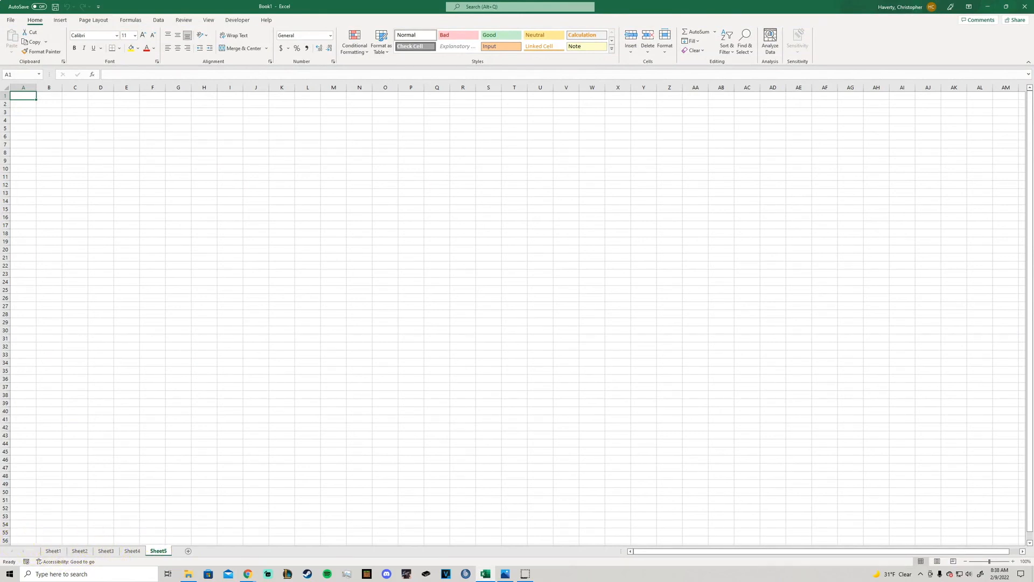
# Step: Save the workbook as "Category Training" in the RAI folder on the Desktop
pyautogui.click(10, 20)
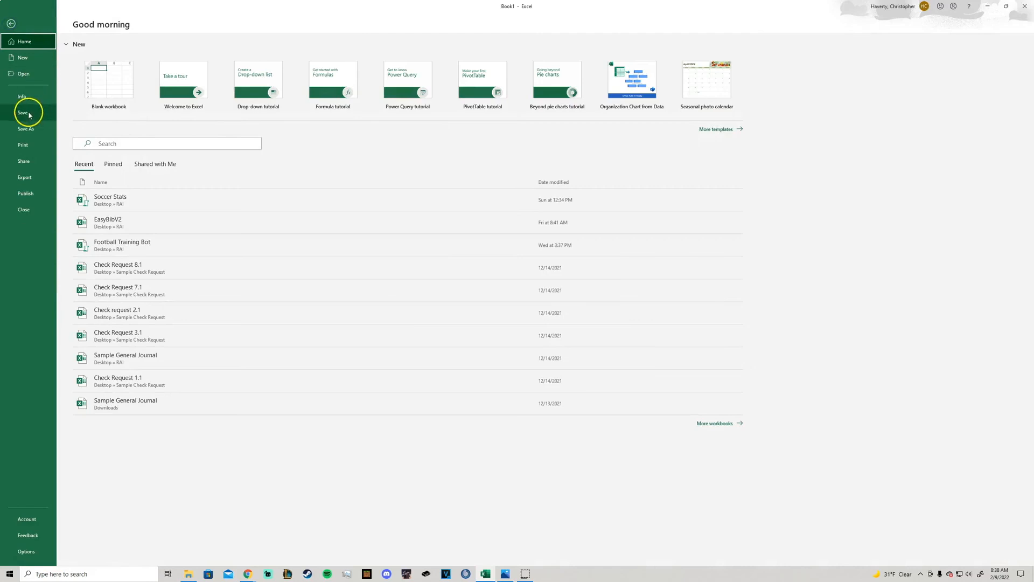
pyautogui.click(28, 116)
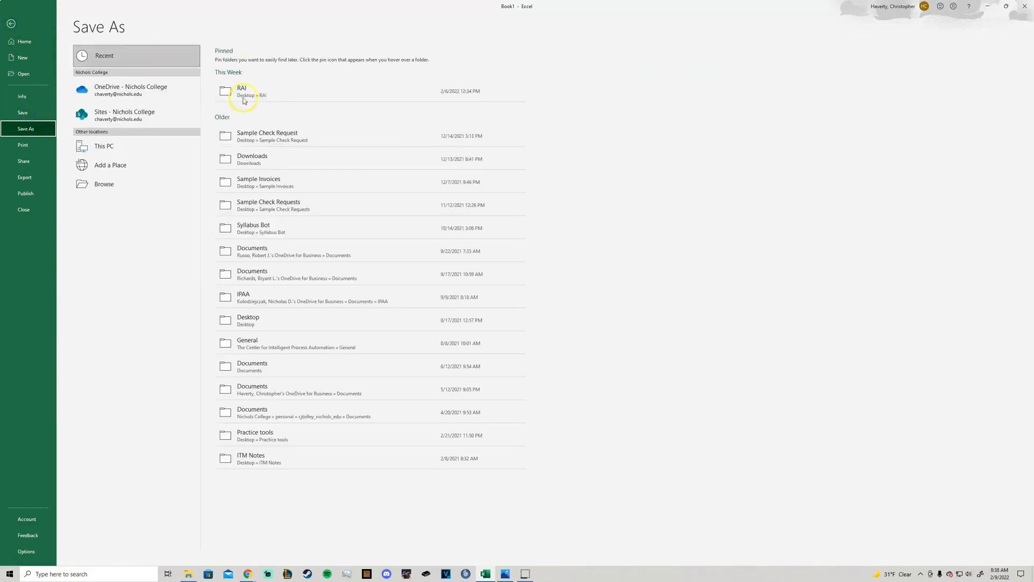
pyautogui.click(244, 100)
pyautogui.click(266, 60)
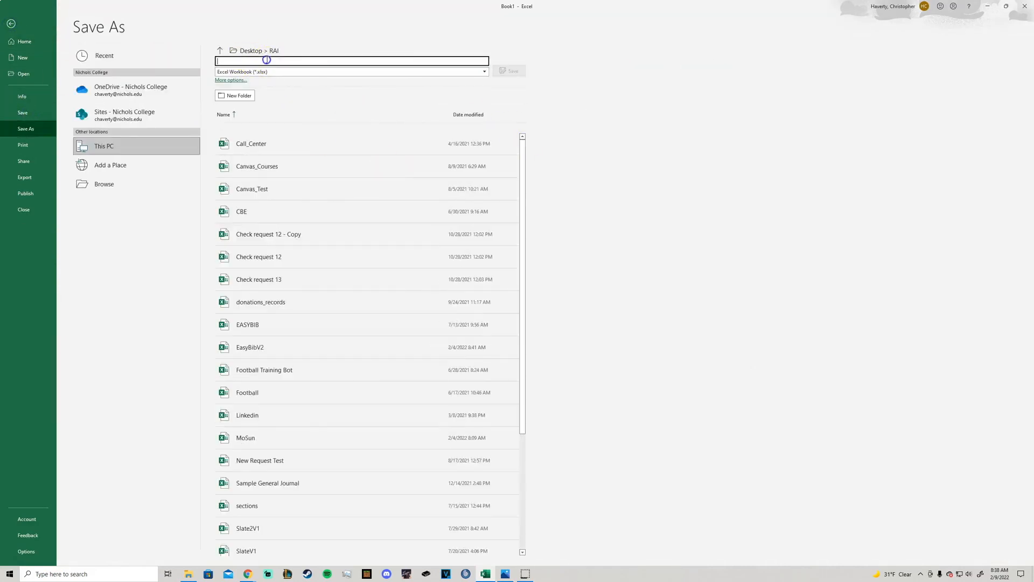
pyautogui.write('Category Training')
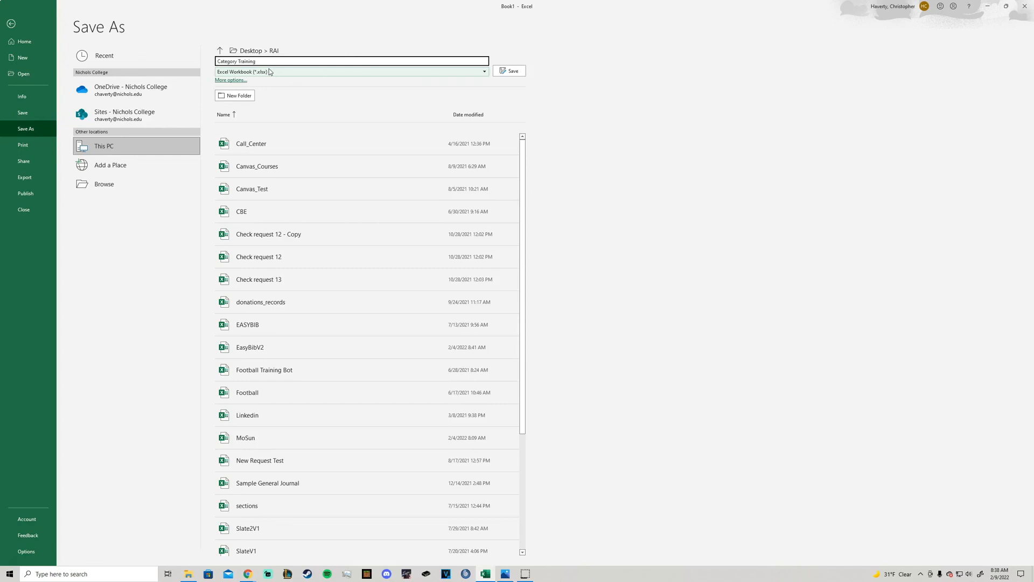
pyautogui.click(509, 70)
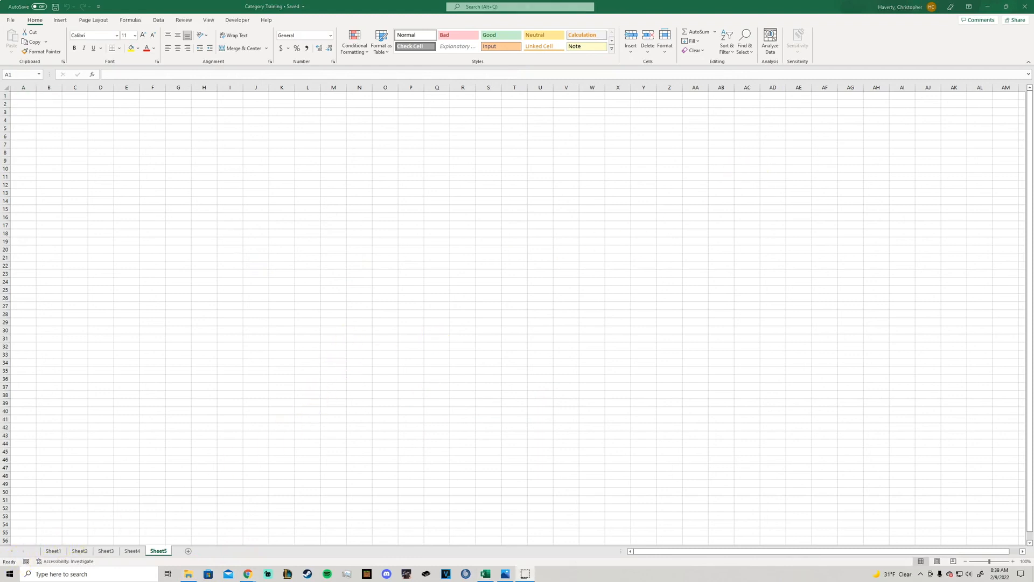
# Step: Copy the path of the Category Training file in the RAI folder in File Explorer and close the Excel workbook
pyautogui.moveTo(1033, 45); pyautogui.dragTo(623, 200)
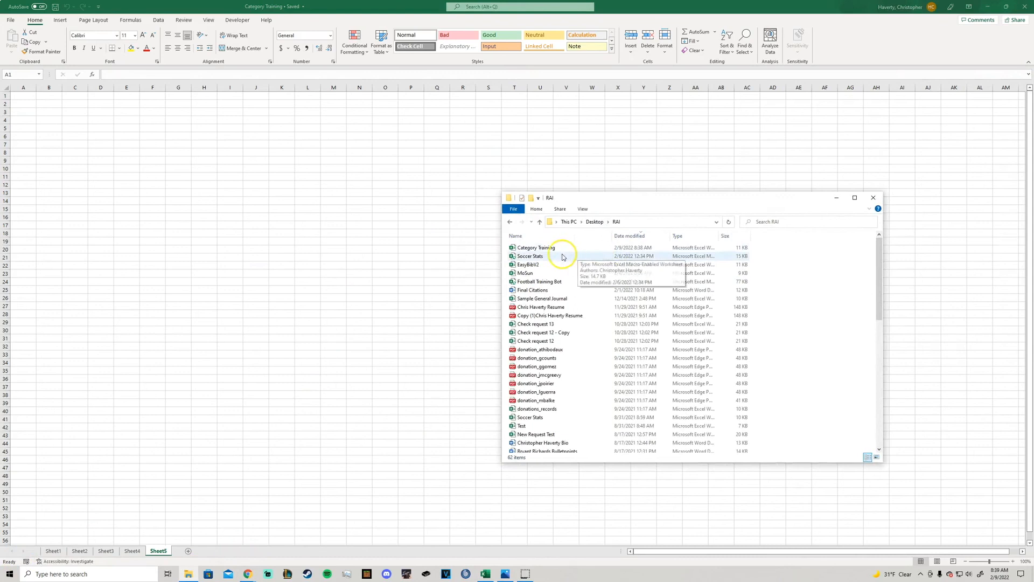
pyautogui.click(556, 249)
pyautogui.click(539, 211)
pyautogui.click(578, 233)
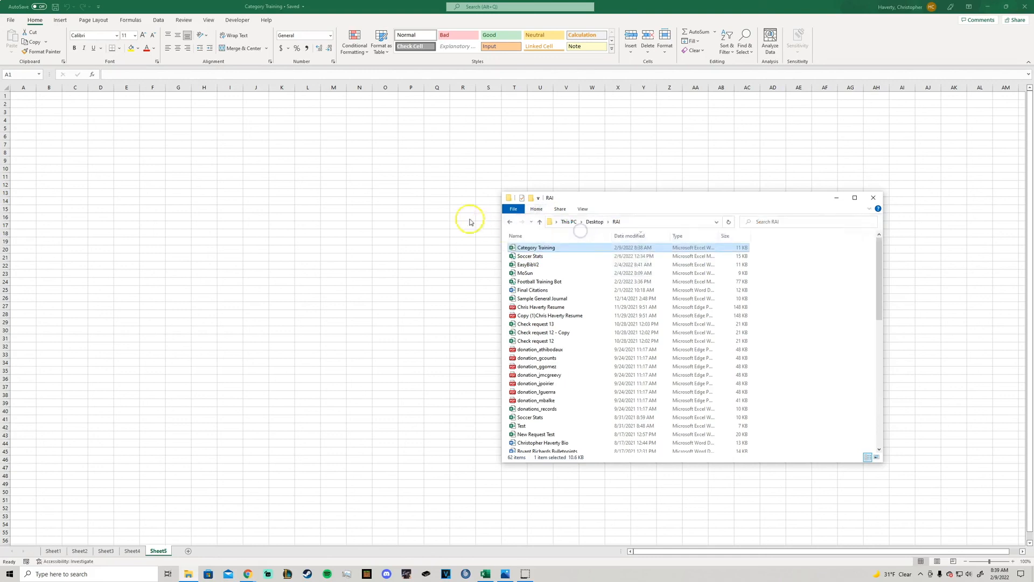
pyautogui.moveTo(768, 201); pyautogui.dragTo(1033, 202)
pyautogui.click(1025, 7)
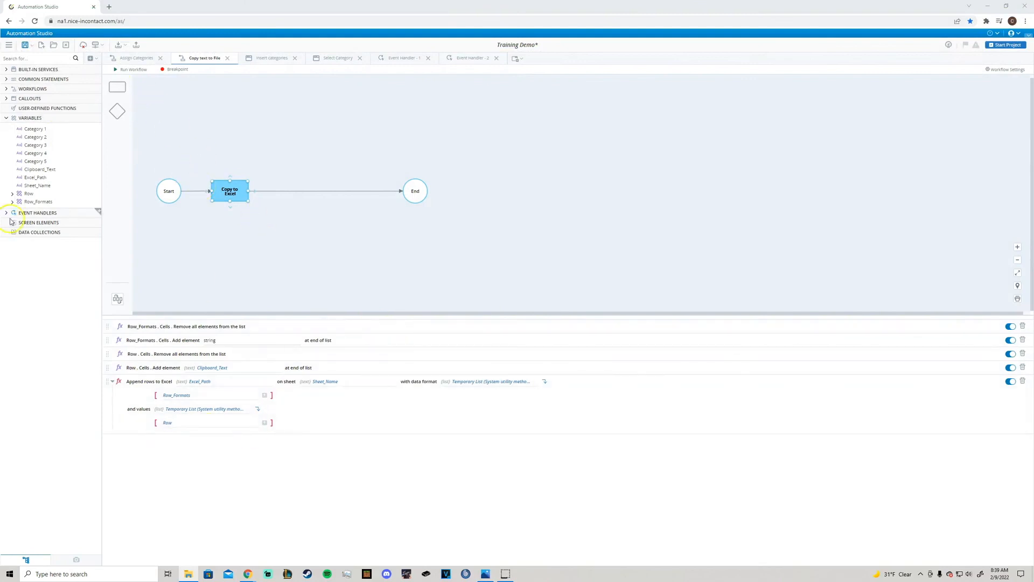
# Step: Set the Excel_Path variable's initial value to the copied Category Training.xlsx path without quotation marks, and save the project
pyautogui.click(97, 177)
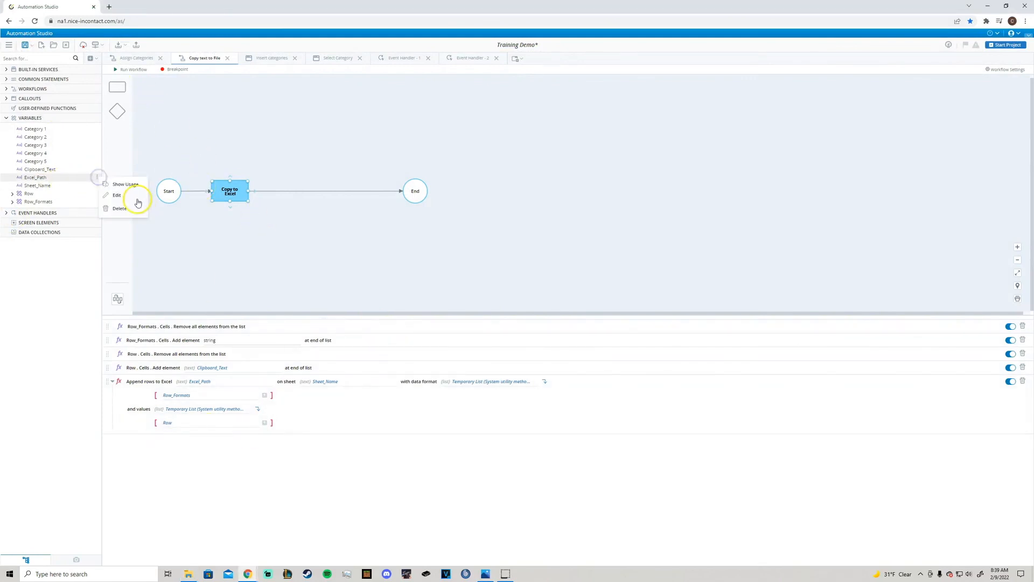
pyautogui.click(117, 195)
pyautogui.click(468, 146)
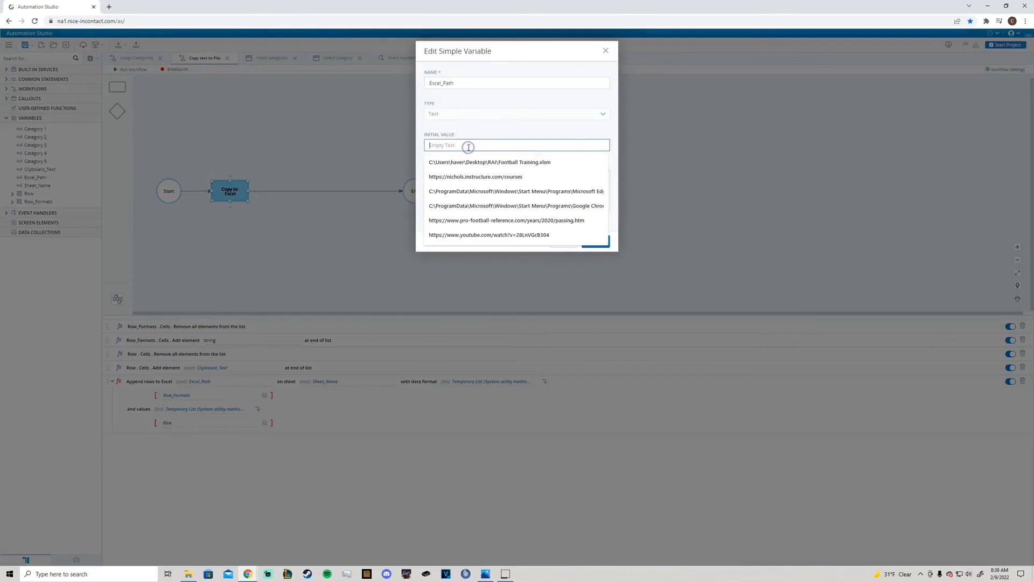
pyautogui.press('BackSpace')
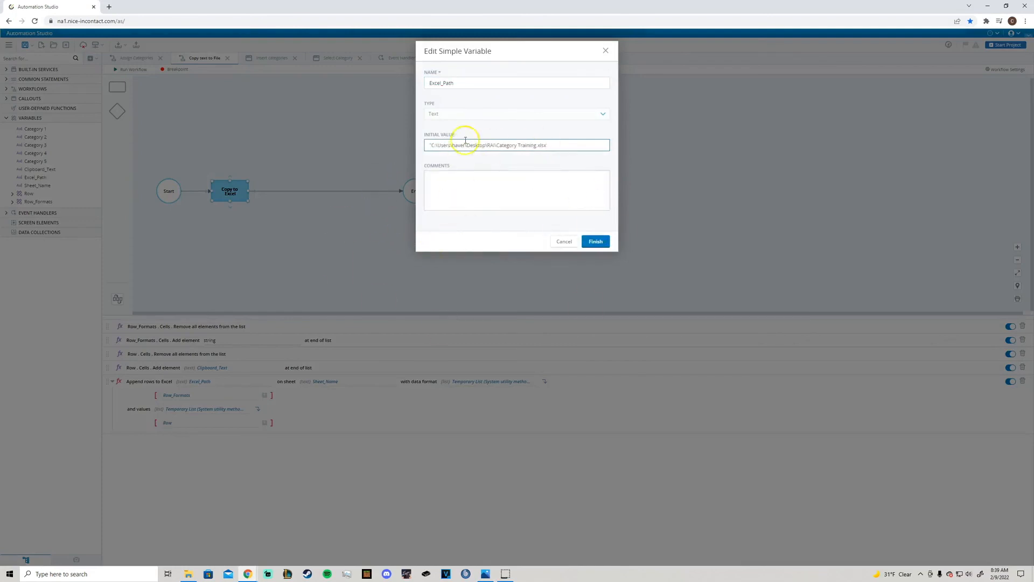
pyautogui.click(595, 242)
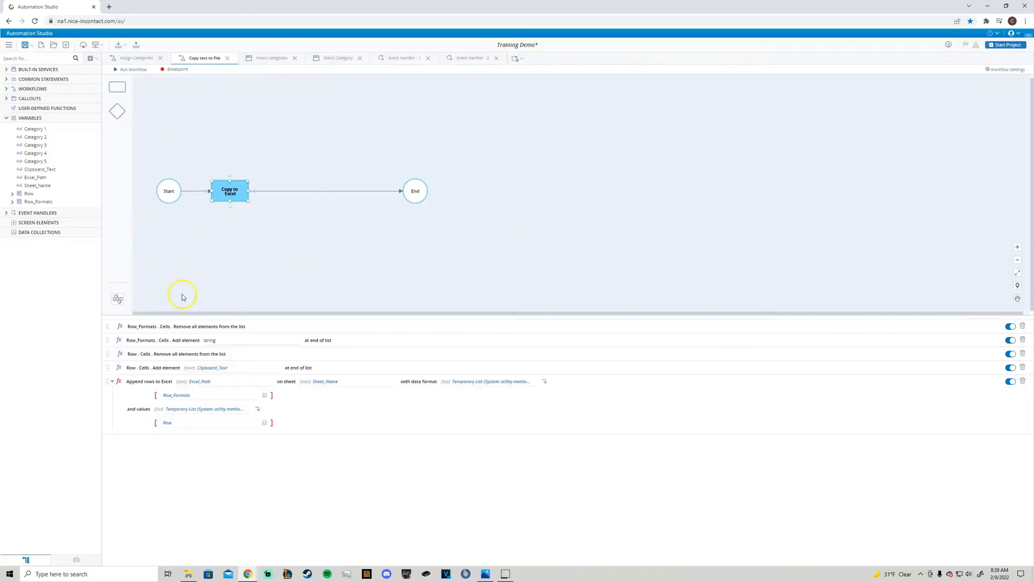
pyautogui.click(25, 46)
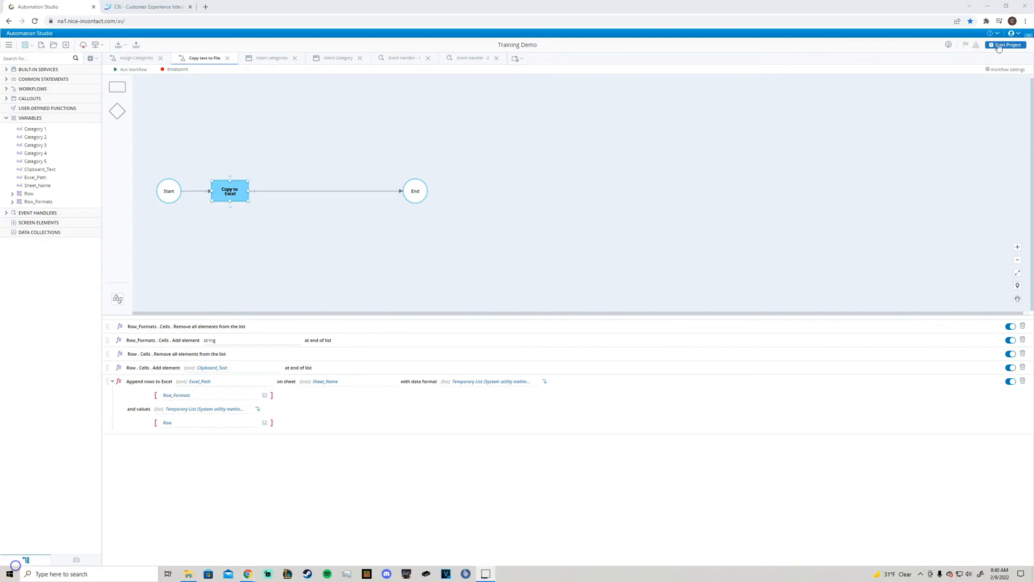
# Step: Start the project and submit the categories Accounting, Finance, Business, Science and Other in the Insert Categories form
pyautogui.click(998, 45)
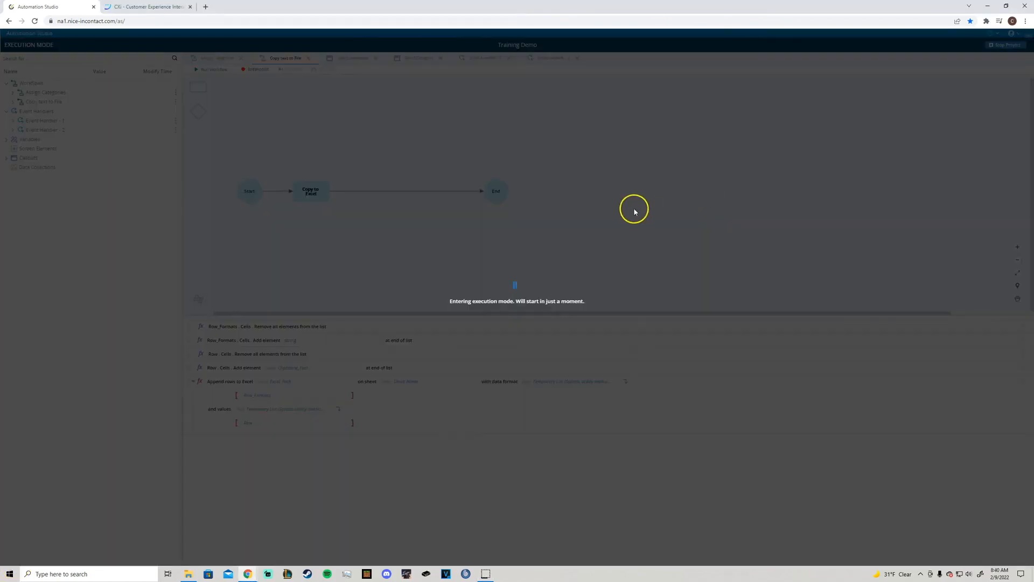
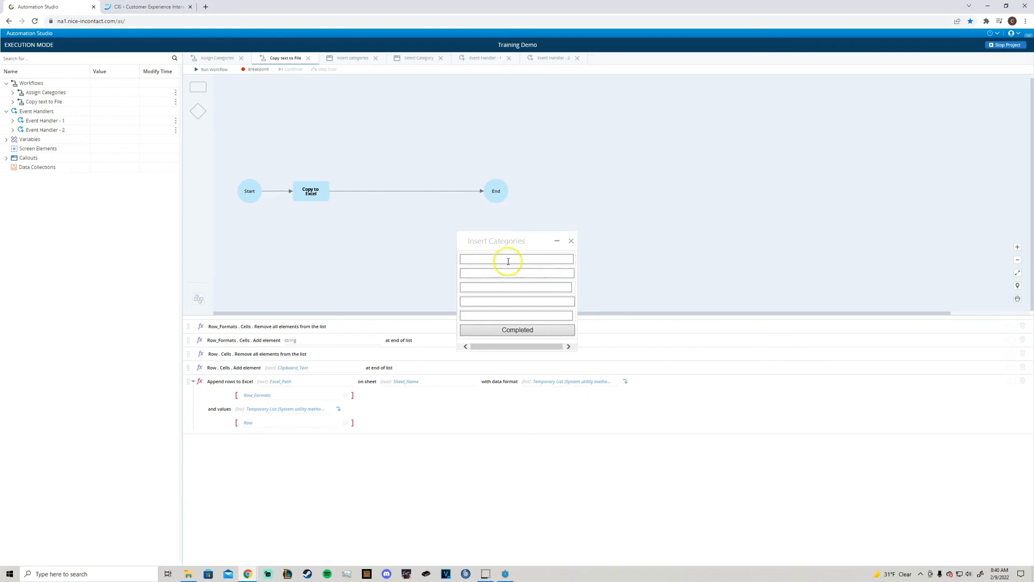
pyautogui.click(488, 256)
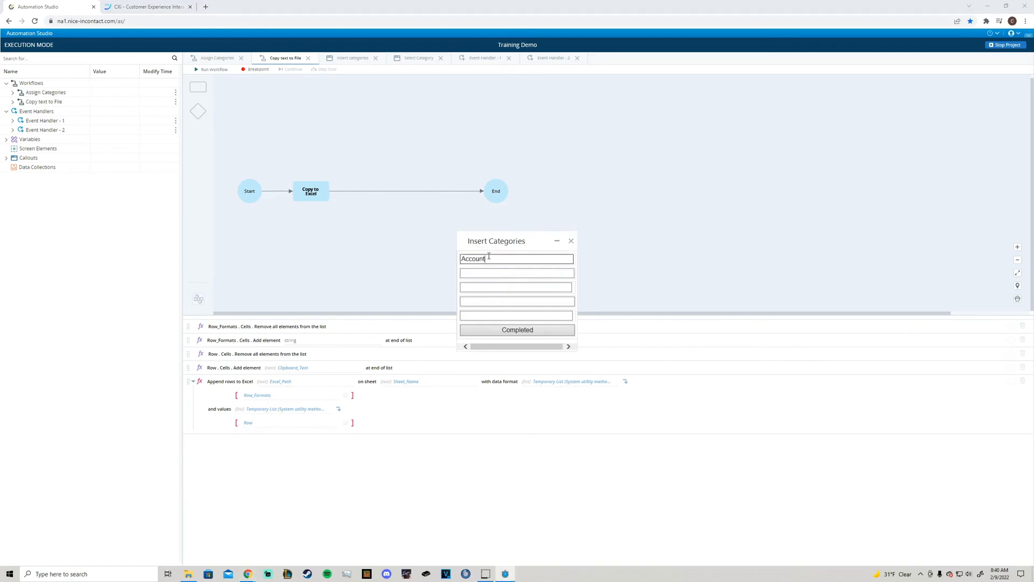
pyautogui.click(482, 273)
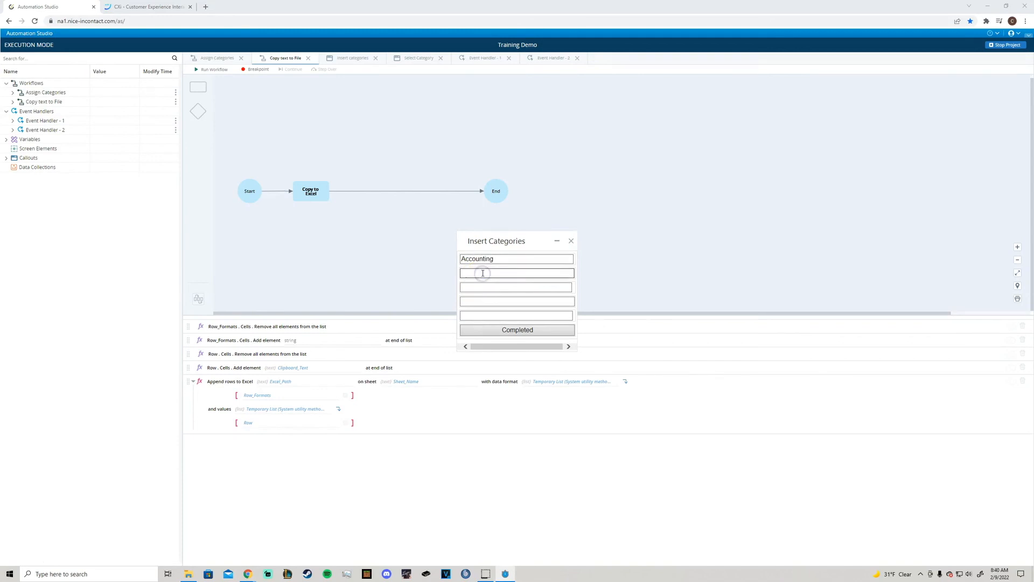
pyautogui.click(481, 290)
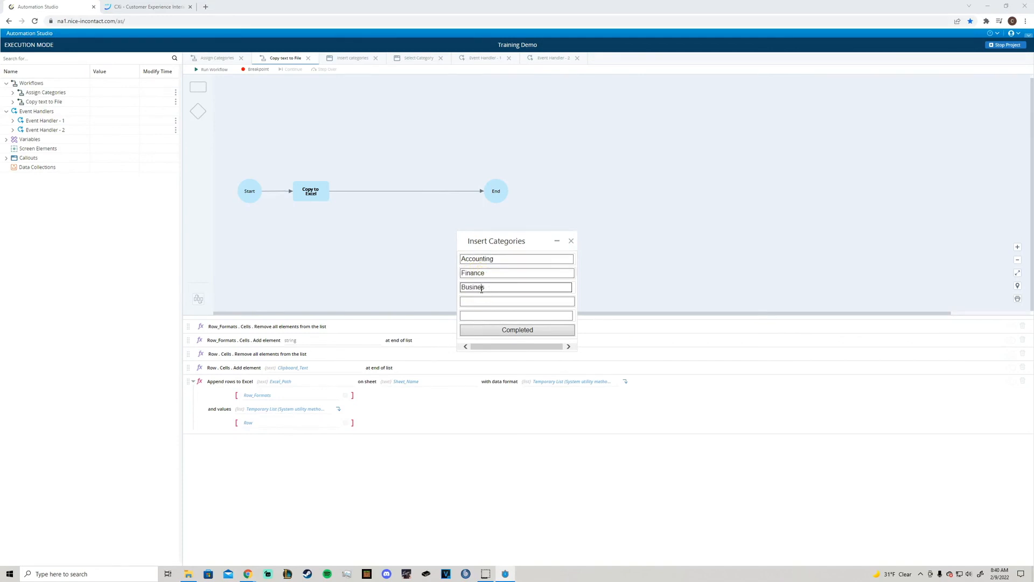
pyautogui.click(520, 301)
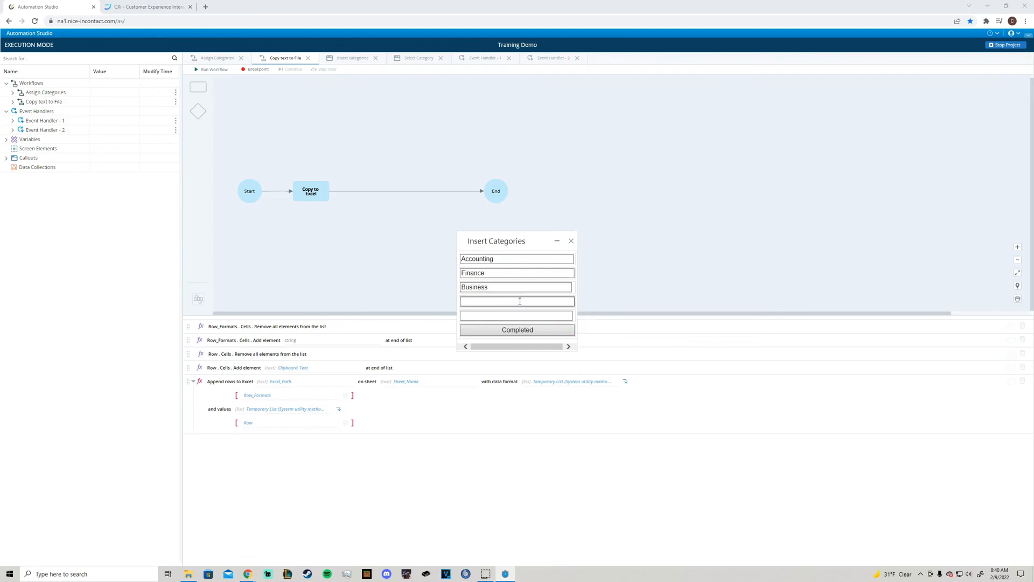
pyautogui.click(516, 315)
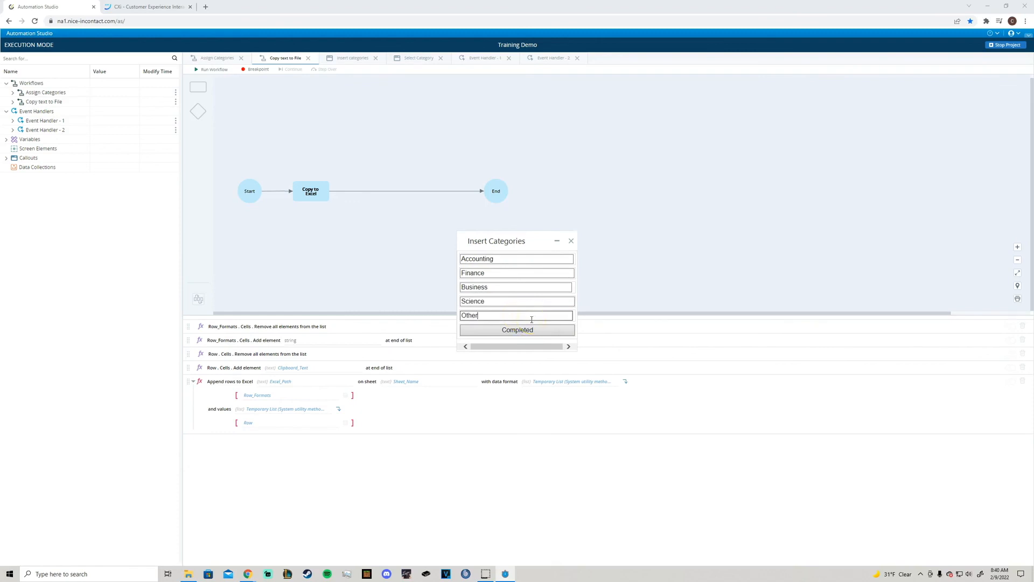
pyautogui.click(526, 330)
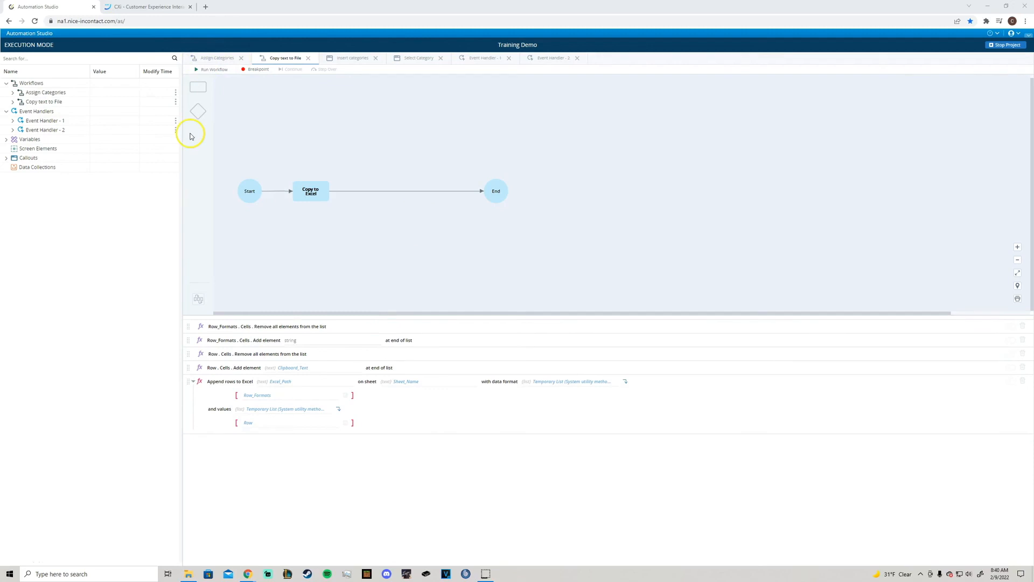
# Step: On the NICE products page, copy the Journey Orchestration description into Accounting and the Digital Entry Points description into Finance
pyautogui.click(132, 9)
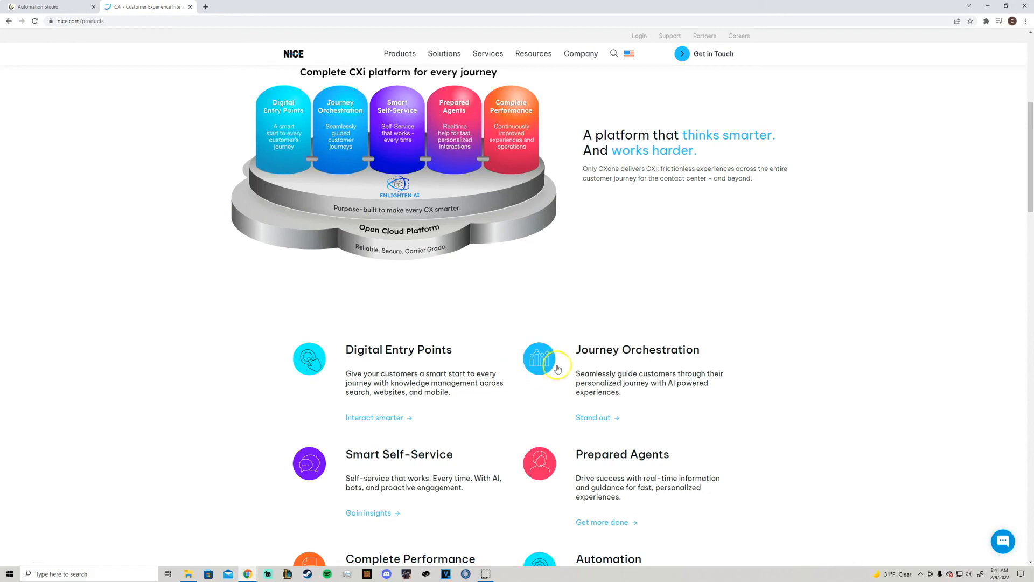
pyautogui.moveTo(575, 374); pyautogui.dragTo(616, 395)
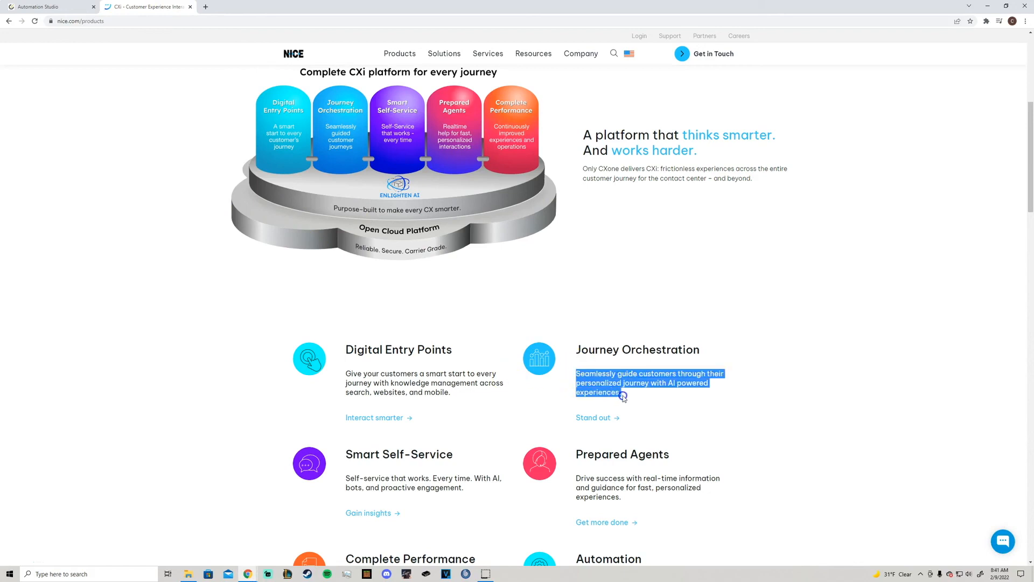
pyautogui.hotkey('ctrl', 'c')
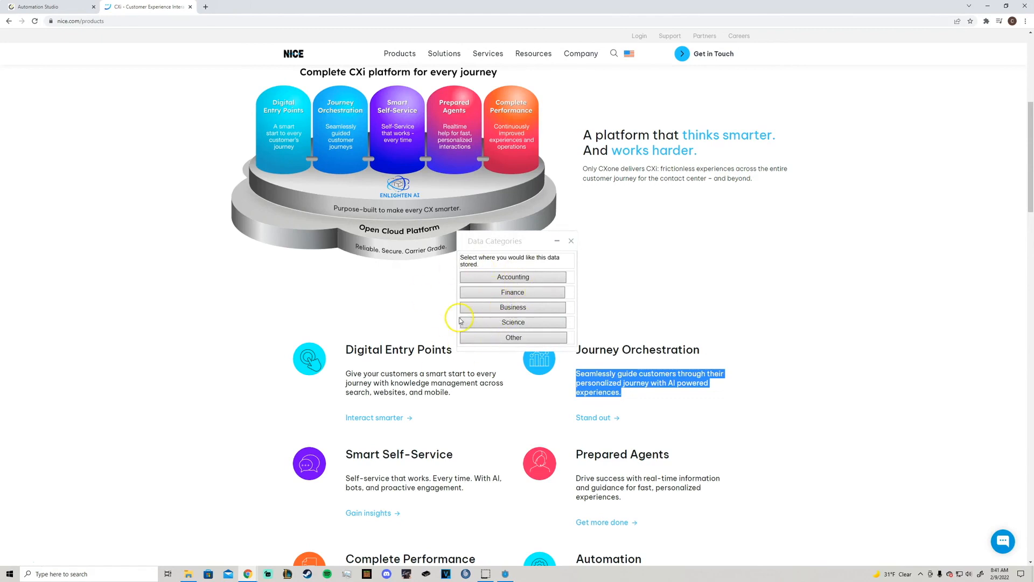
pyautogui.click(515, 278)
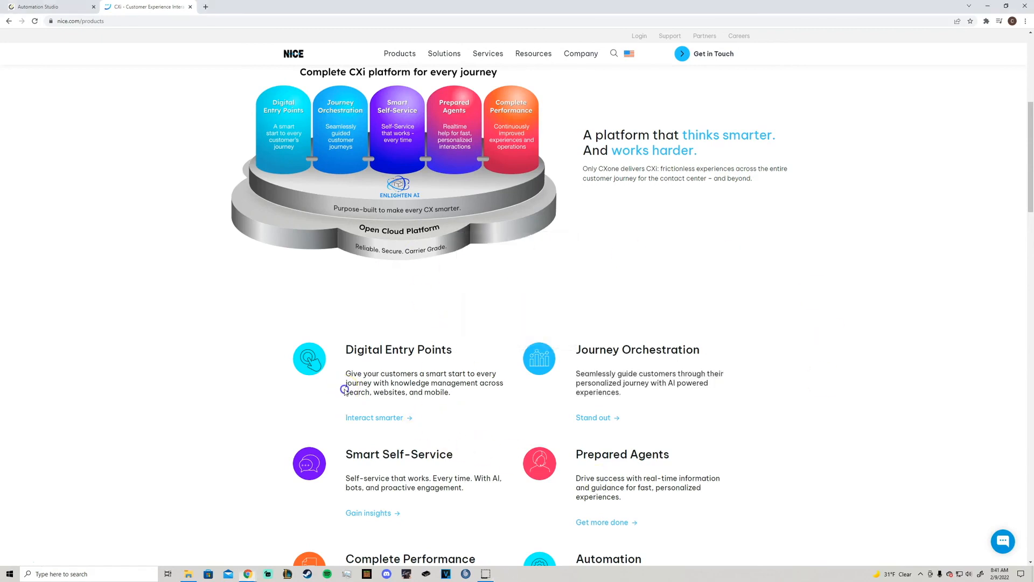
pyautogui.moveTo(344, 372); pyautogui.dragTo(453, 393)
pyautogui.hotkey('ctrl', 'c')
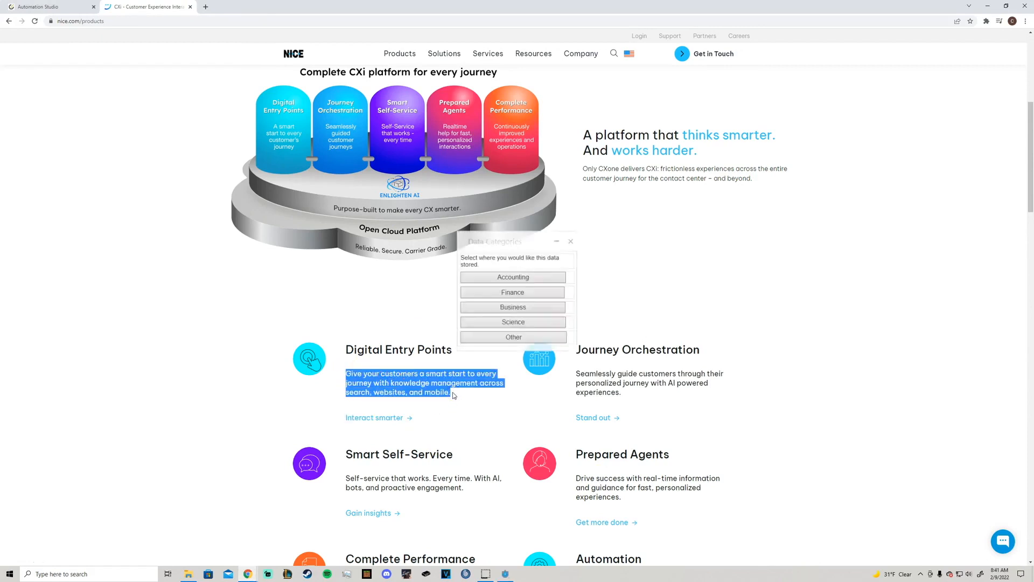
pyautogui.click(537, 294)
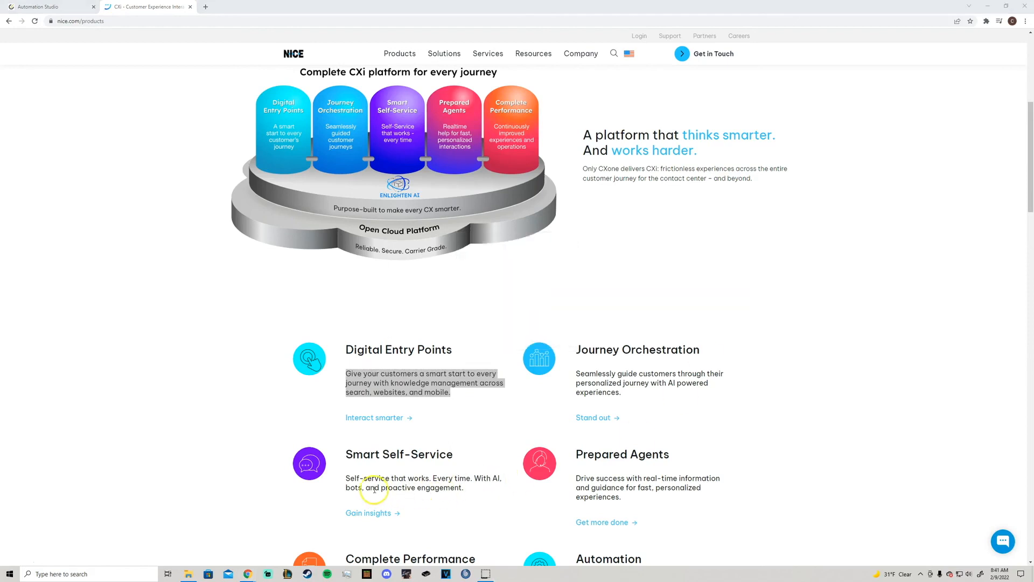
# Step: Copy the Smart Self-Service description and store it under Business, and the Prepared Agents description under Science
pyautogui.moveTo(345, 478); pyautogui.dragTo(470, 486)
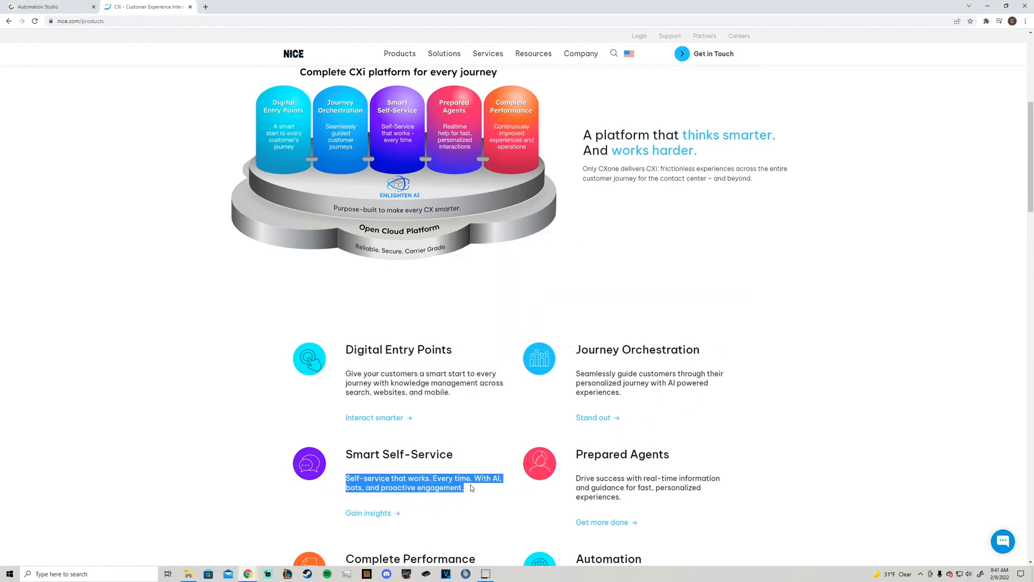
pyautogui.hotkey('ctrl', 'c')
pyautogui.click(510, 309)
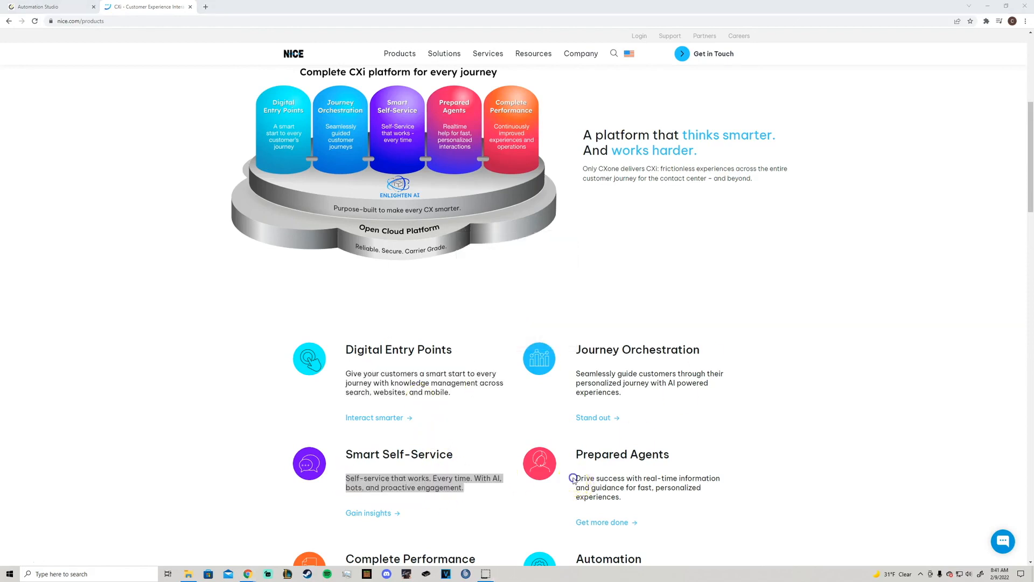
pyautogui.moveTo(573, 478); pyautogui.dragTo(623, 499)
pyautogui.hotkey('ctrl', 'c')
pyautogui.click(516, 325)
# Step: Copy the Complete Performance description, store it under Other, and close the NICE products page
pyautogui.scroll(-3, 515, 323)
pyautogui.moveTo(367, 434); pyautogui.dragTo(456, 431)
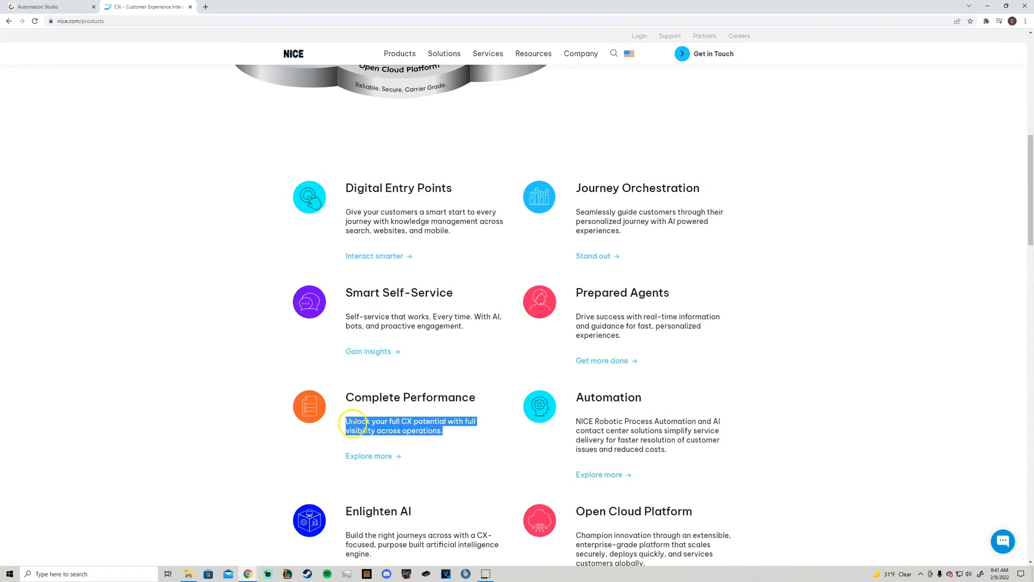
pyautogui.hotkey('ctrl', 'c')
pyautogui.click(520, 339)
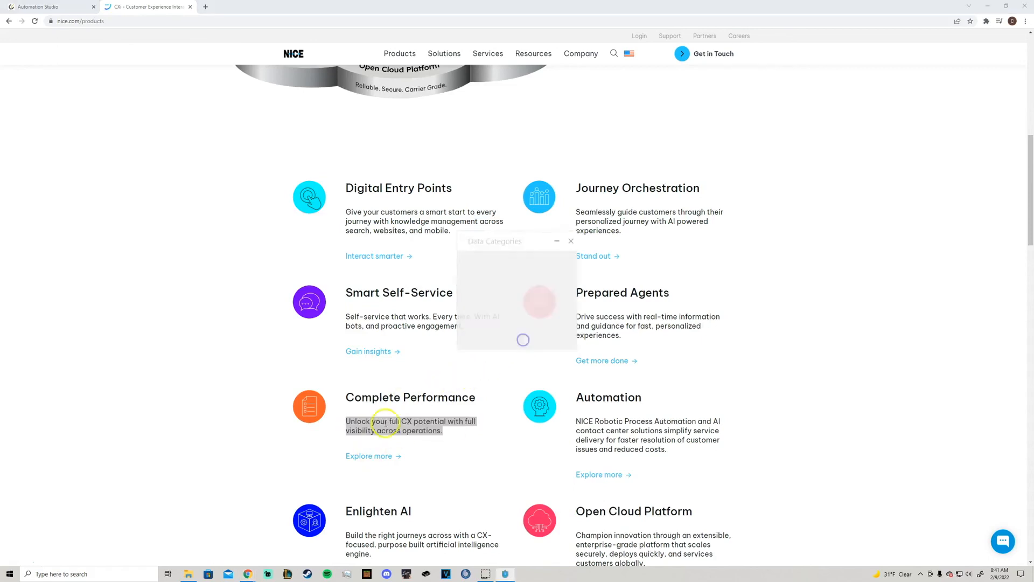
pyautogui.hotkey('ctrl', 'w')
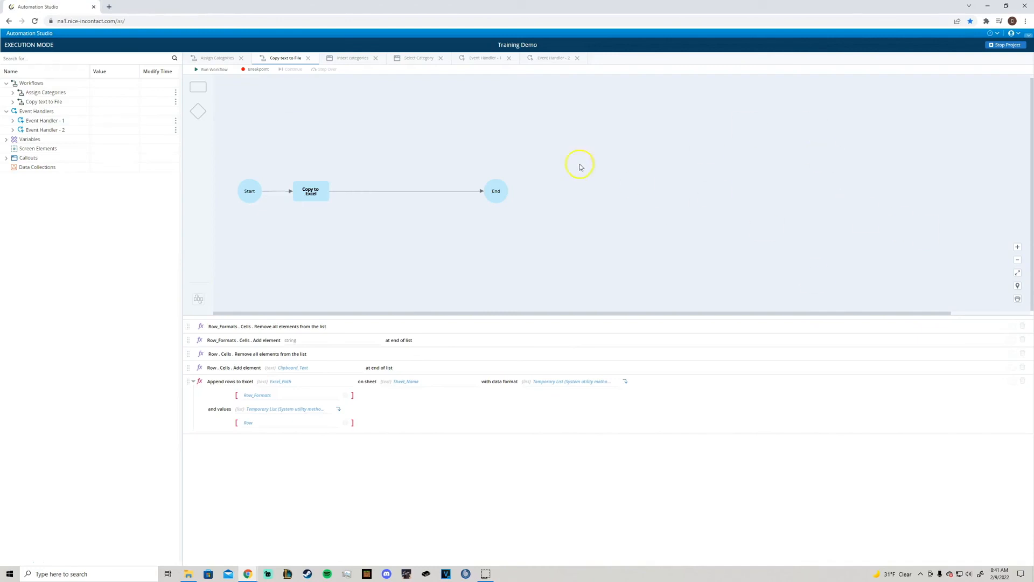
# Step: Open the Category Training workbook from the RAI folder, check the stored text on Sheet1 to Sheet5, and close it
pyautogui.hotkey('alt', 'Tab')
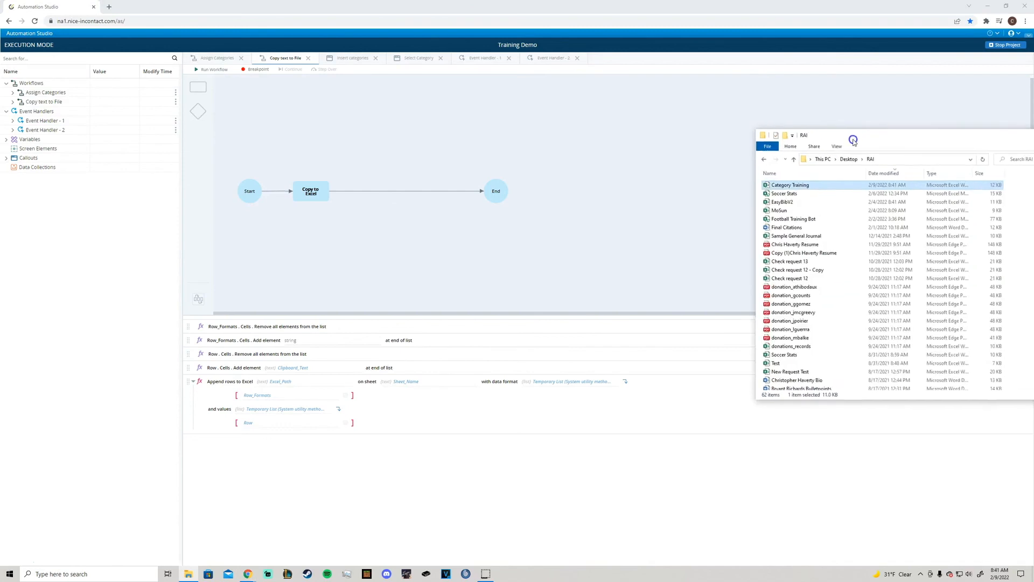
pyautogui.doubleClick(722, 200)
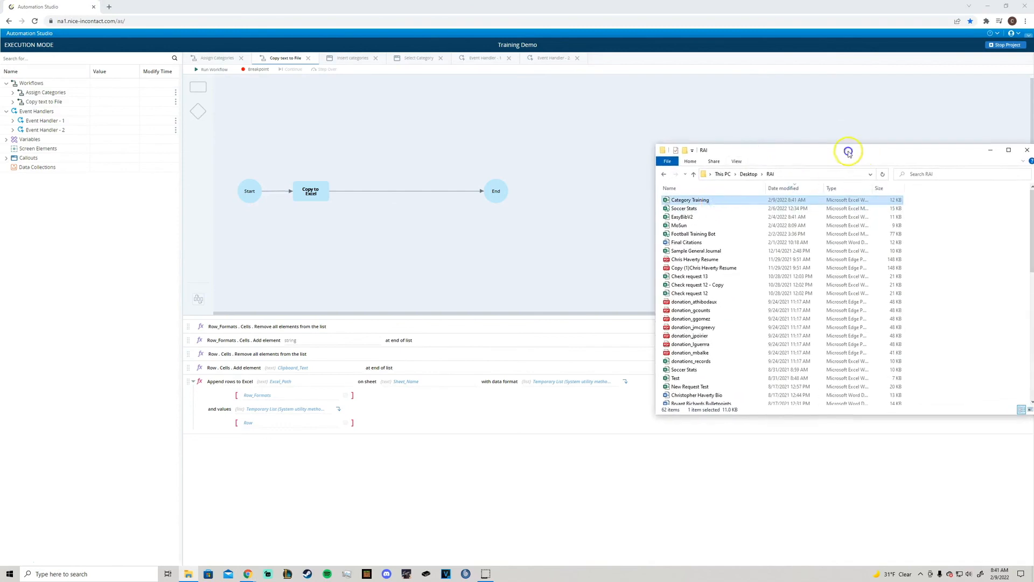
pyautogui.click(142, 507)
pyautogui.click(170, 507)
pyautogui.click(196, 507)
pyautogui.click(220, 507)
pyautogui.click(238, 508)
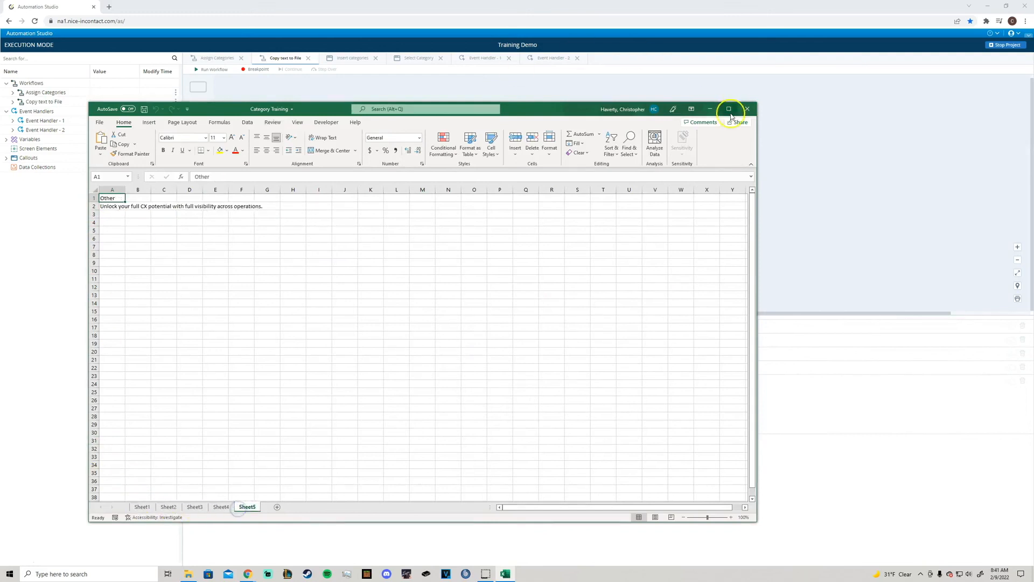
pyautogui.click(747, 109)
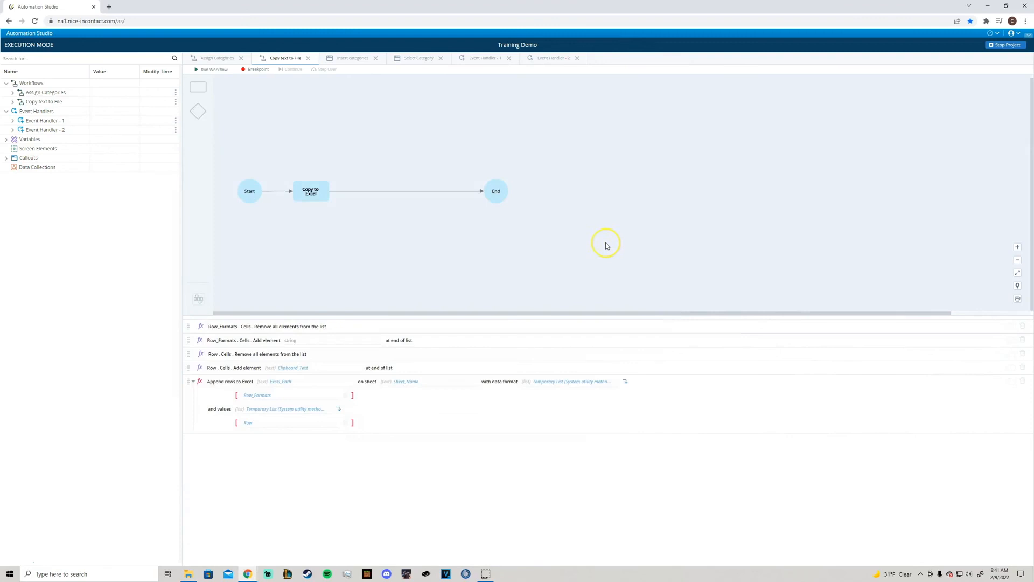